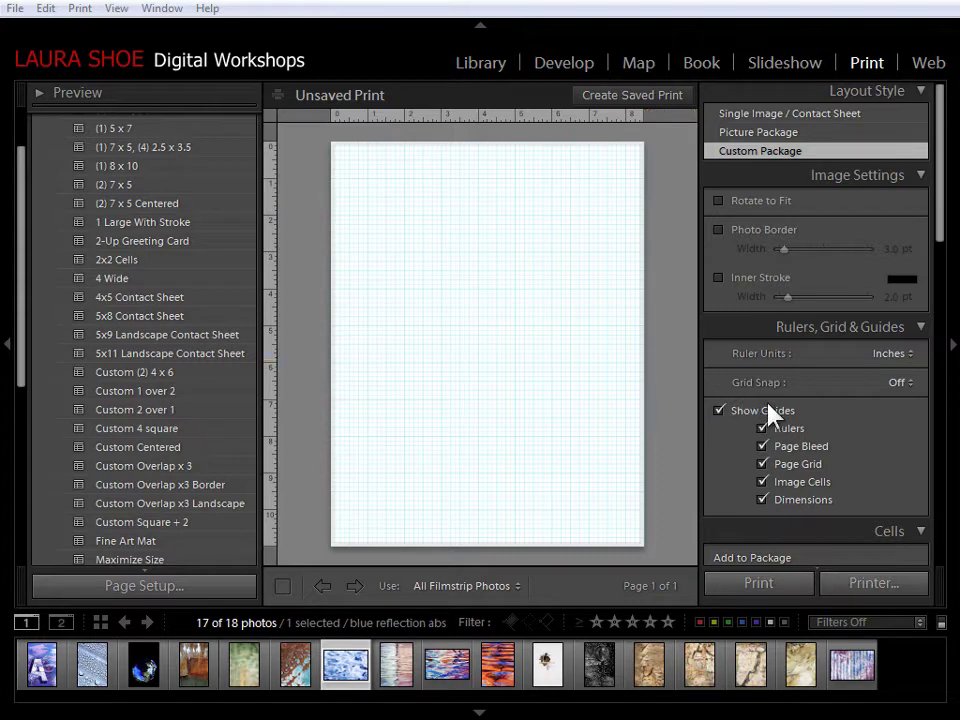
Step: Apply the Custom Centered template: three overlapping empty cells with a 2.0 pt inner stroke
{"action": "left_click", "coordinate": [719, 411]}
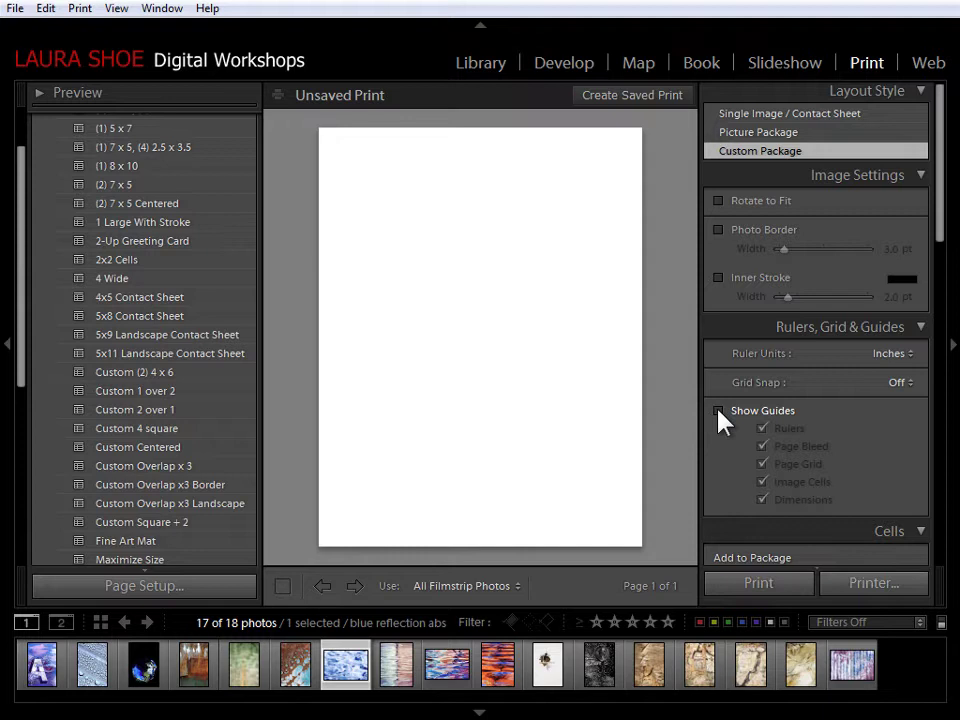
{"action": "left_click", "coordinate": [718, 411]}
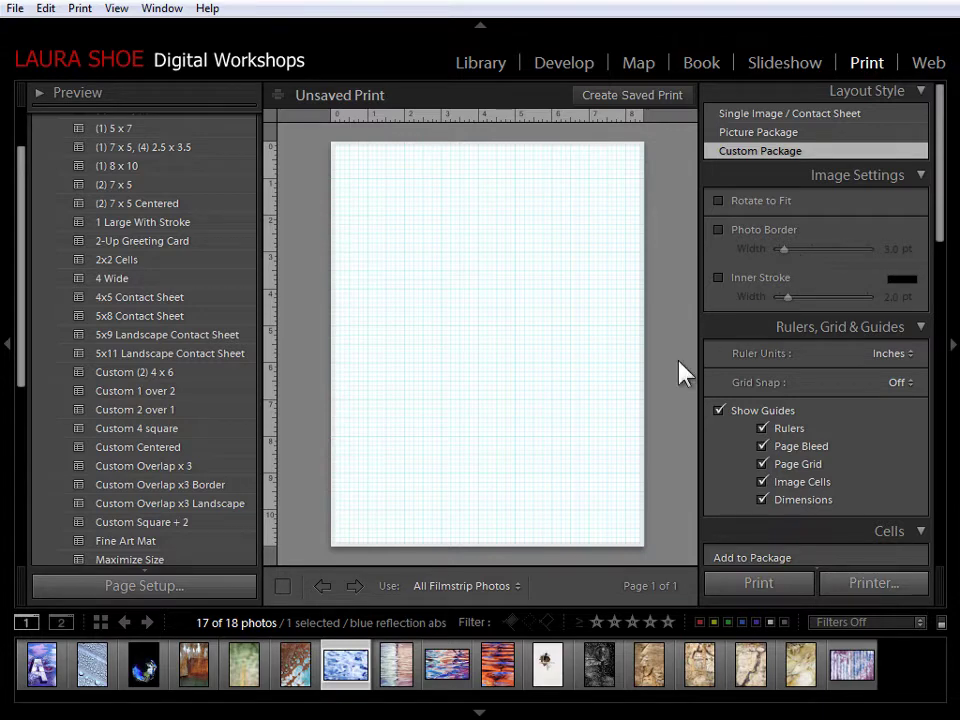
{"action": "left_click_drag", "start_coordinate": [26, 375], "coordinate": [32, 300]}
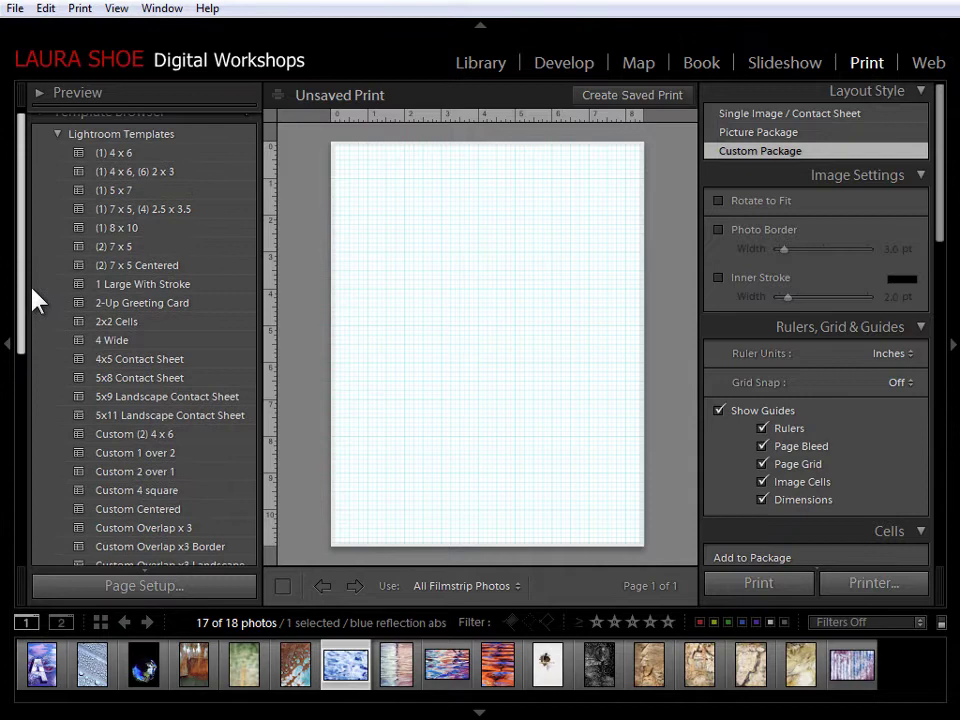
{"action": "left_click_drag", "start_coordinate": [26, 209], "coordinate": [24, 266]}
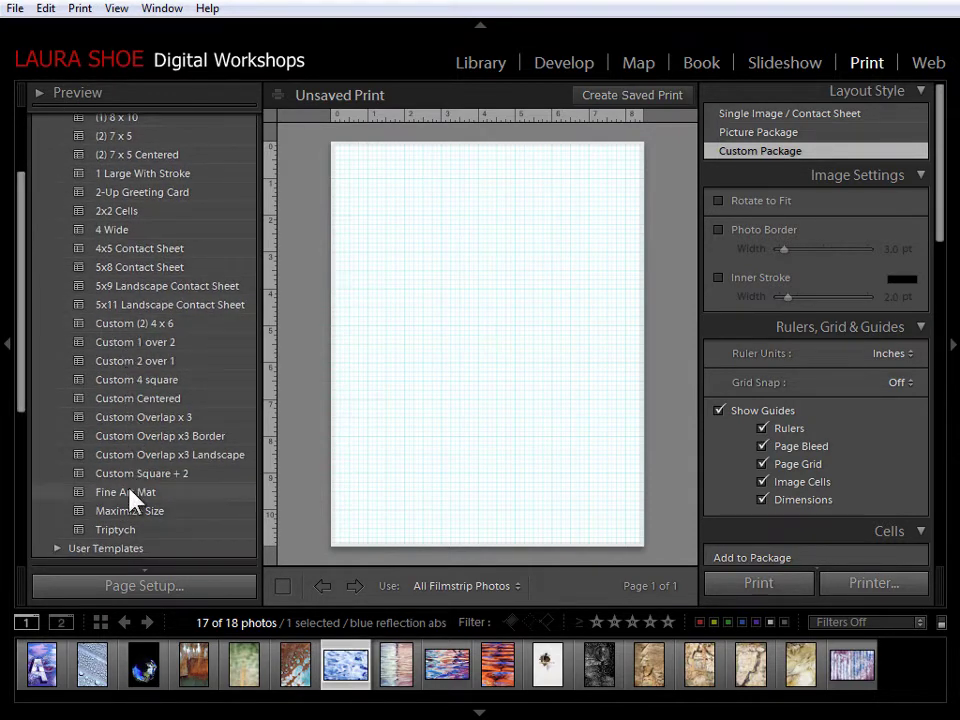
{"action": "left_click", "coordinate": [137, 398]}
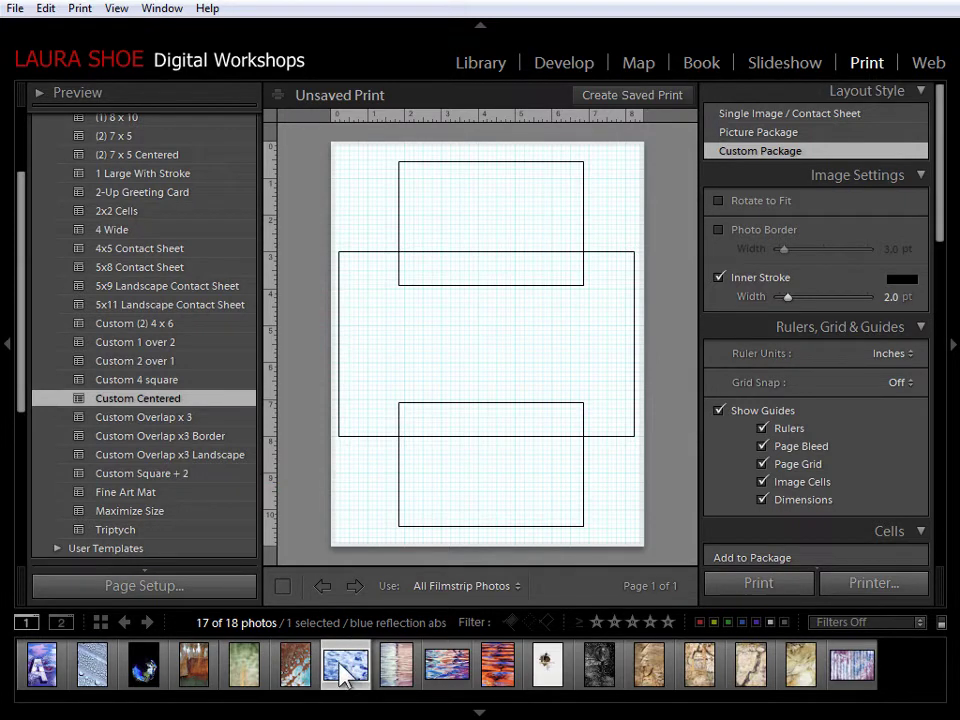
Step: Put the blue water photo in the middle cell, colourful reflections below, pale reflections on top
{"action": "left_click_drag", "start_coordinate": [345, 678], "coordinate": [480, 349]}
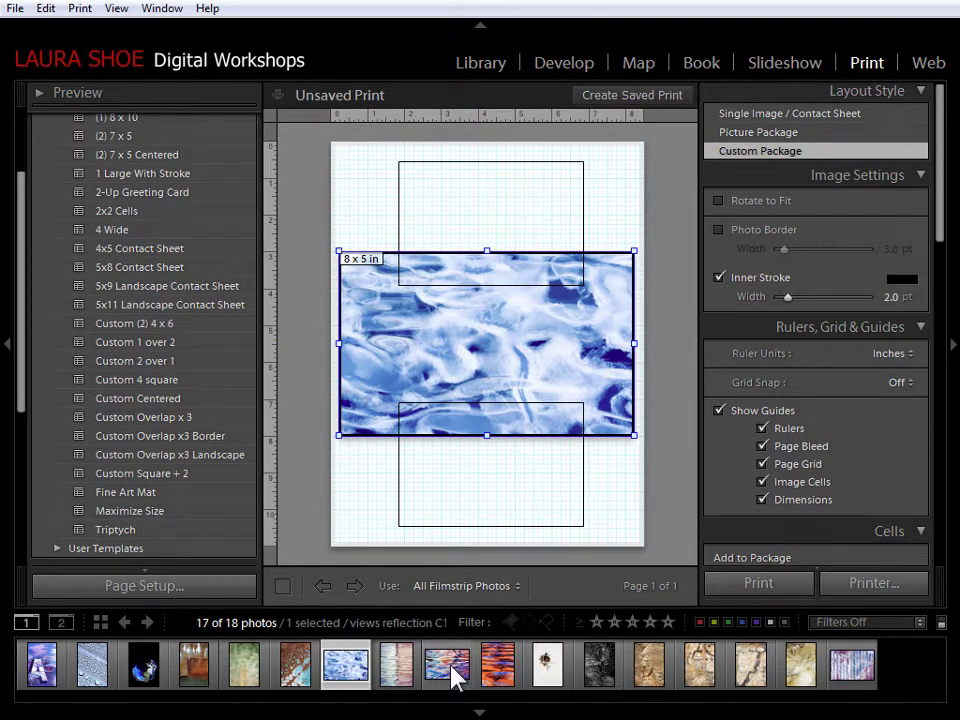
{"action": "left_click_drag", "start_coordinate": [452, 668], "coordinate": [476, 465]}
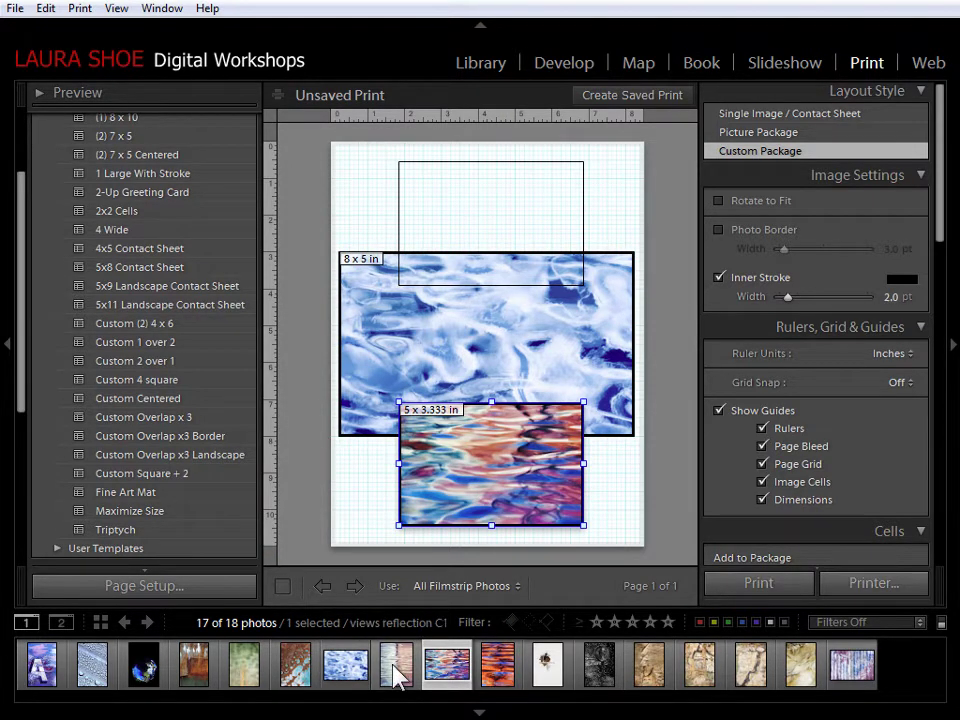
{"action": "left_click_drag", "start_coordinate": [396, 676], "coordinate": [478, 241]}
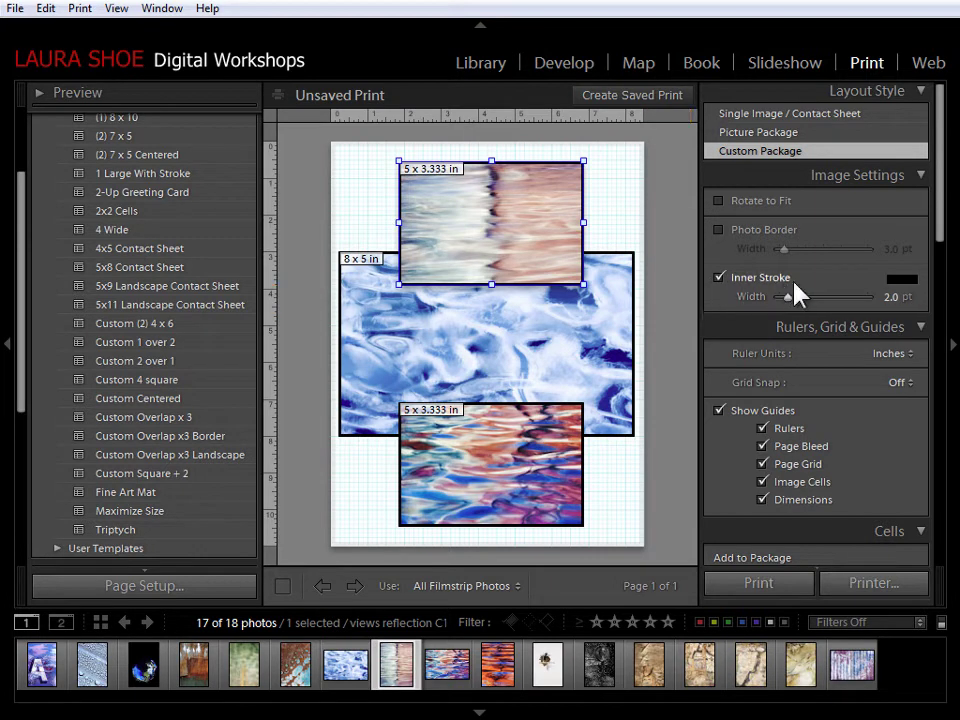
Step: Widen the cells' inner stroke to a much thicker border
{"action": "left_click", "coordinate": [721, 281]}
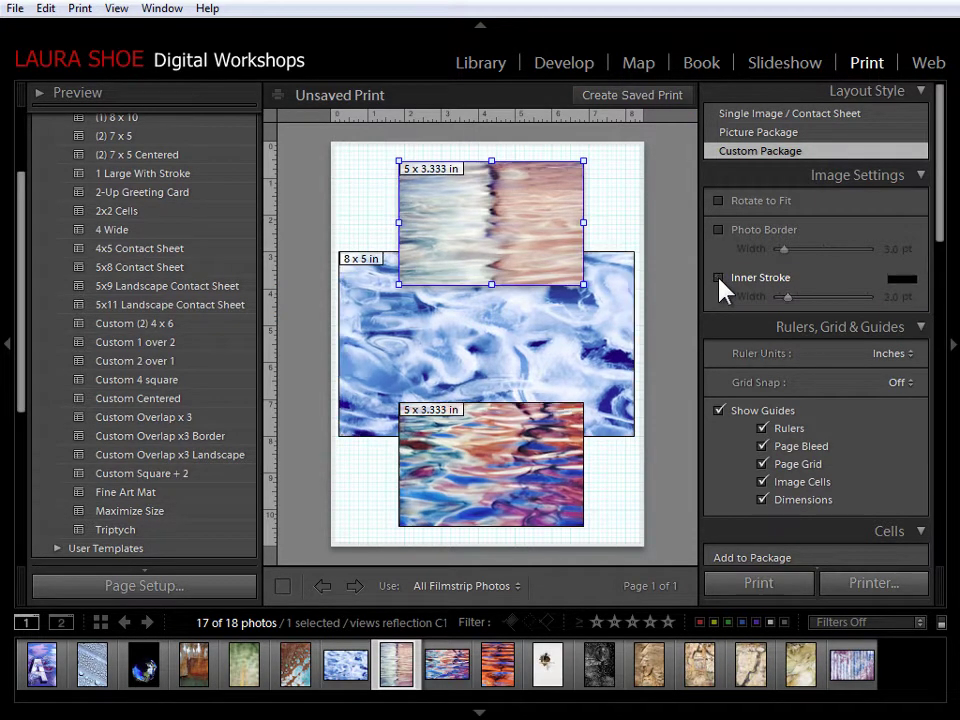
{"action": "left_click", "coordinate": [721, 281]}
{"action": "mouse_move", "coordinate": [774, 298]}
{"action": "left_mouse_down"}
{"action": "mouse_move", "coordinate": [821, 302]}
{"action": "mouse_move", "coordinate": [805, 300]}
{"action": "left_mouse_up"}
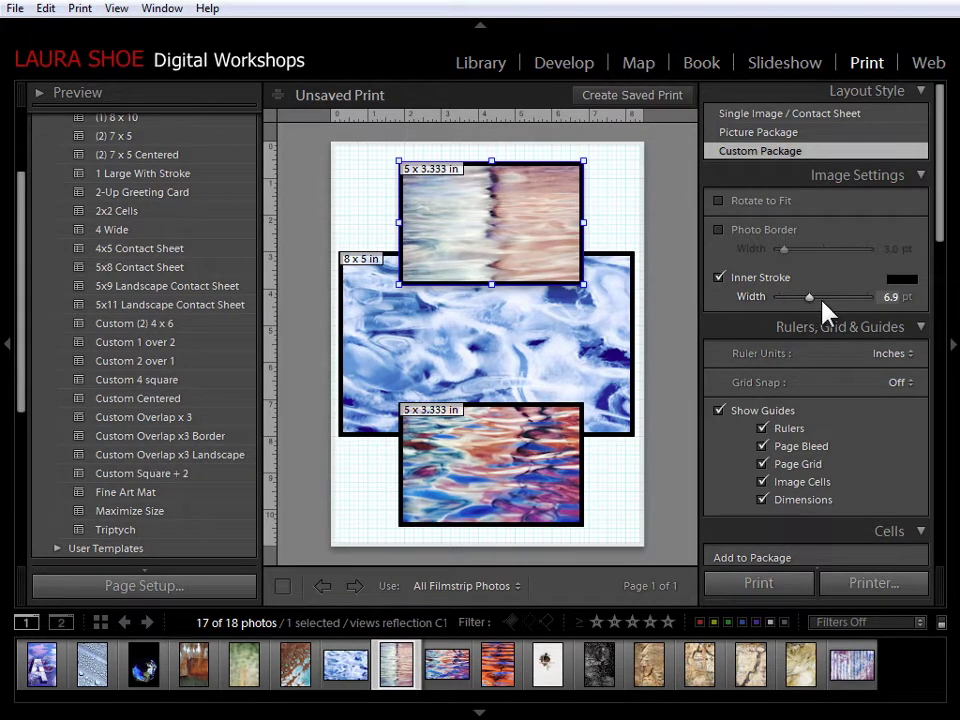
Step: Try blue and green border colours, sample a blue from the photo, then turn Inner Stroke off
{"action": "left_click", "coordinate": [898, 281]}
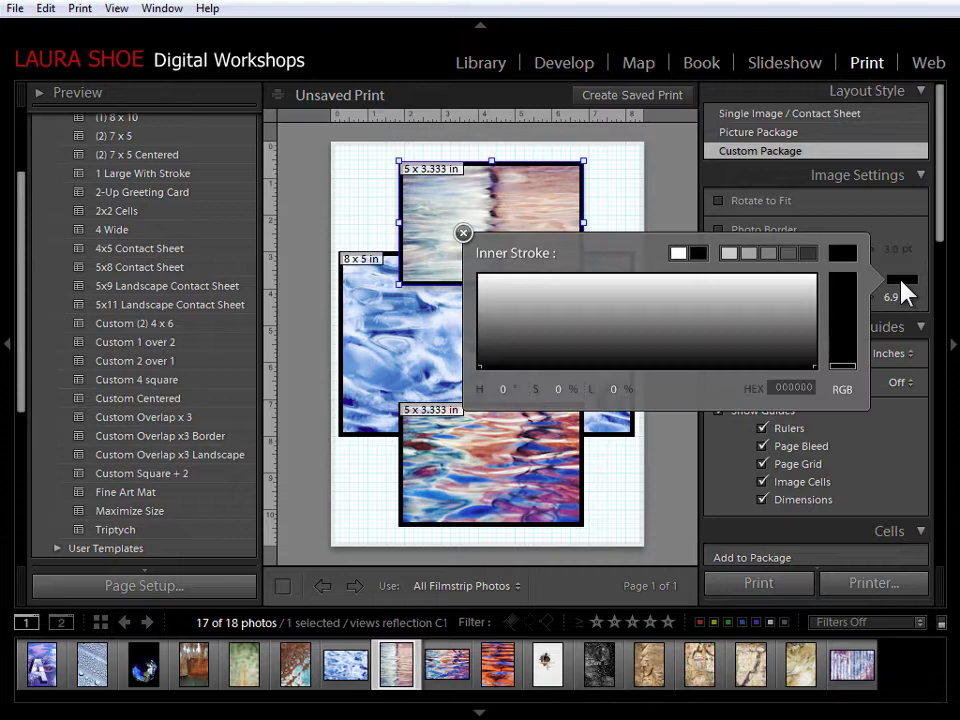
{"action": "left_click", "coordinate": [843, 305]}
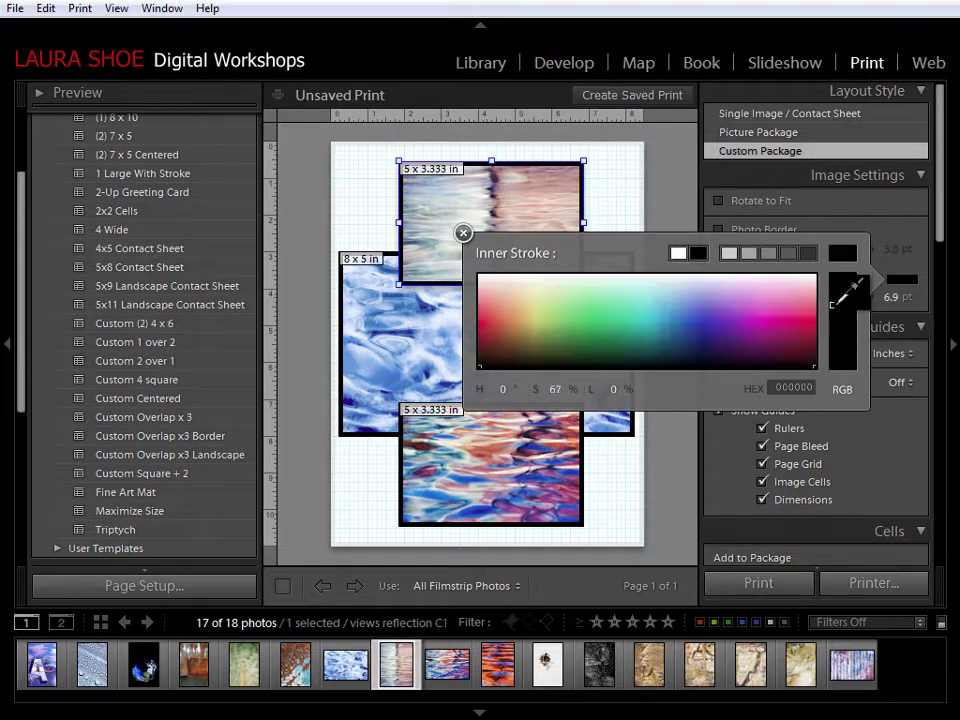
{"action": "left_click", "coordinate": [696, 332]}
{"action": "left_click", "coordinate": [582, 333]}
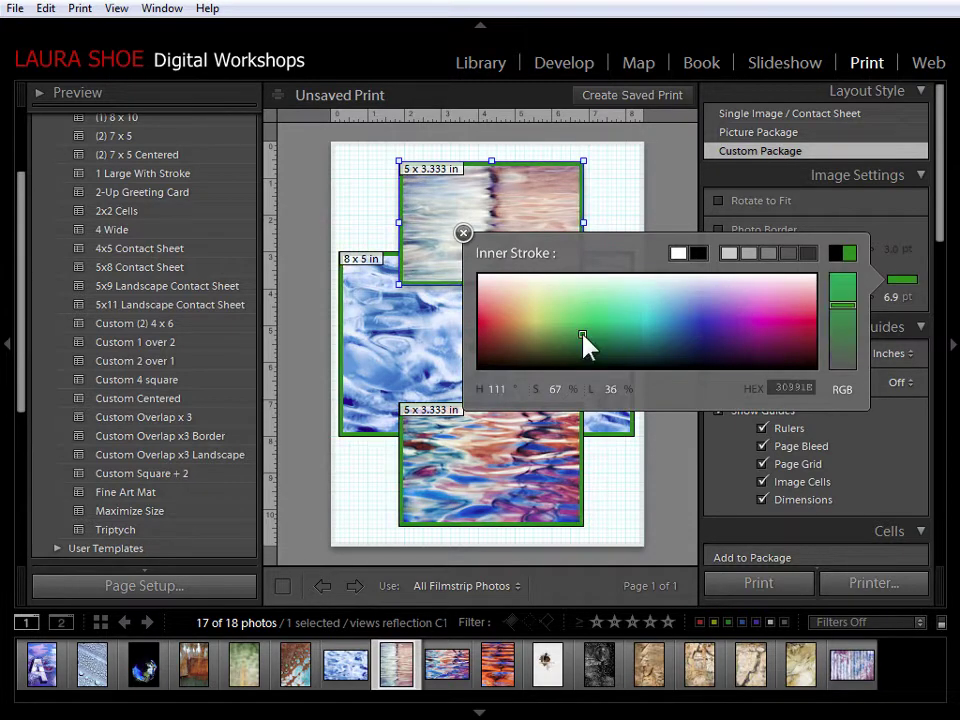
{"action": "mouse_move", "coordinate": [612, 310]}
{"action": "left_mouse_down"}
{"action": "mouse_move", "coordinate": [420, 315]}
{"action": "mouse_move", "coordinate": [407, 283]}
{"action": "mouse_move", "coordinate": [392, 281]}
{"action": "mouse_move", "coordinate": [398, 310]}
{"action": "left_mouse_up"}
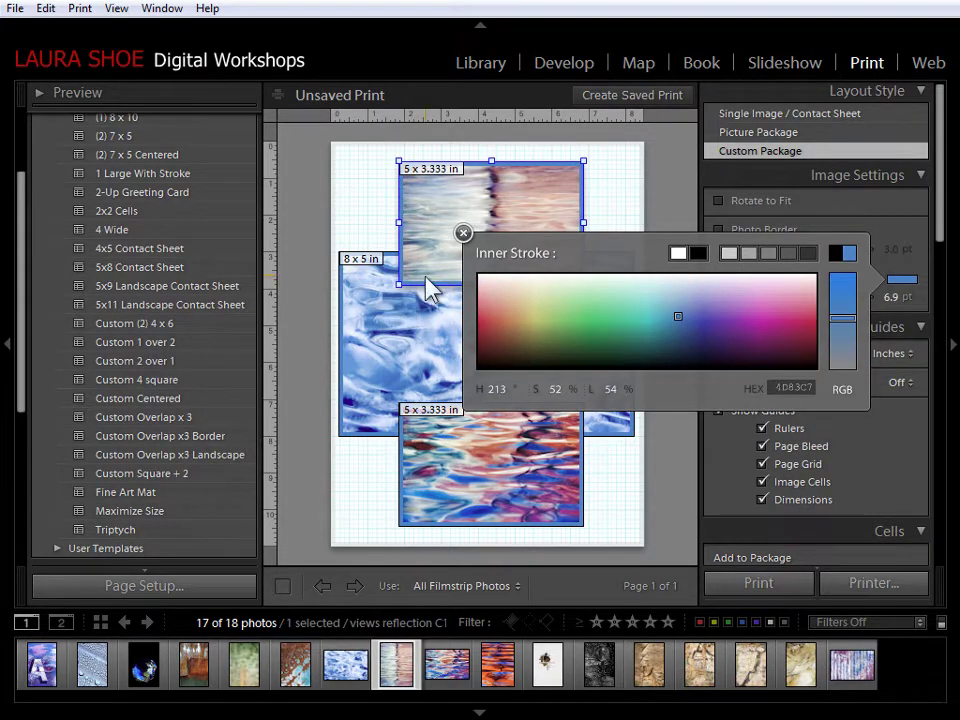
{"action": "left_click", "coordinate": [464, 233]}
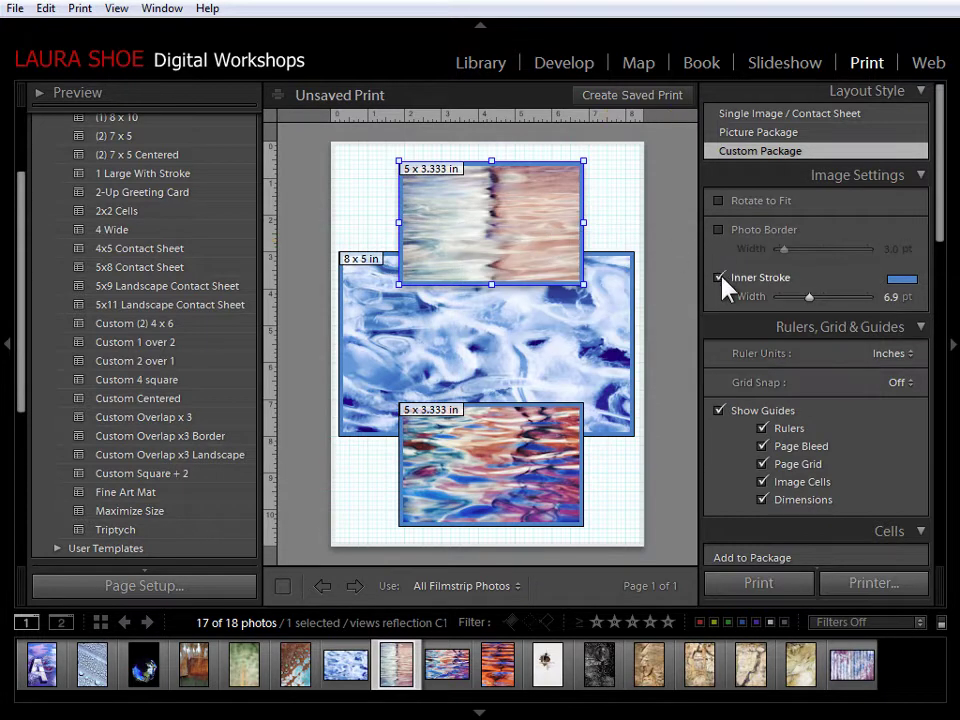
{"action": "left_click", "coordinate": [718, 278]}
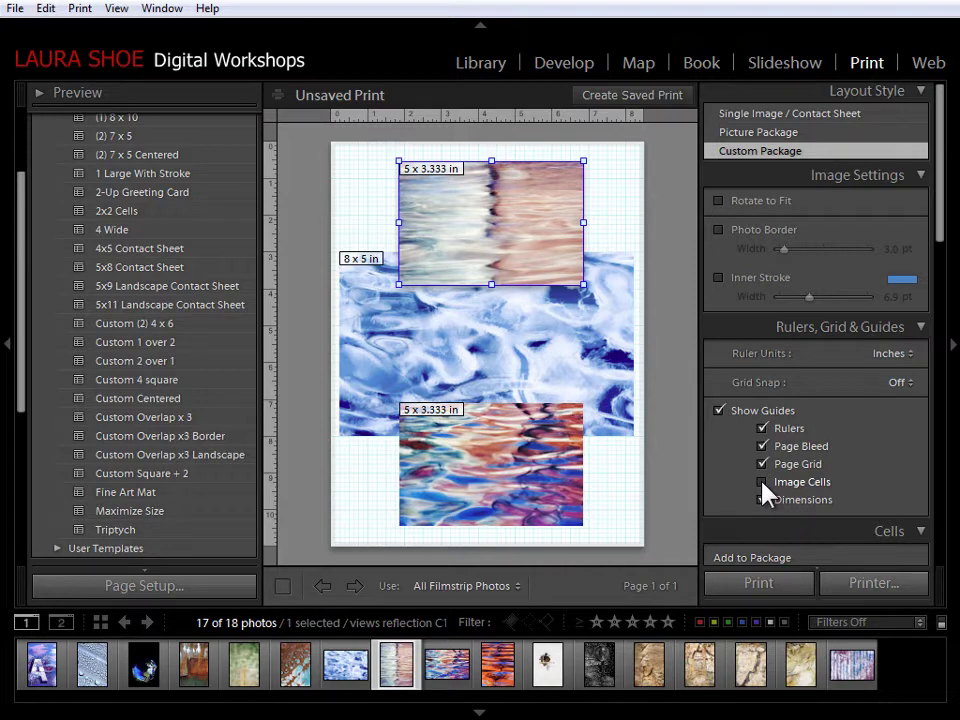
Step: Hide the guides to preview a clean white page, and move the top photo slightly higher
{"action": "left_click", "coordinate": [719, 411]}
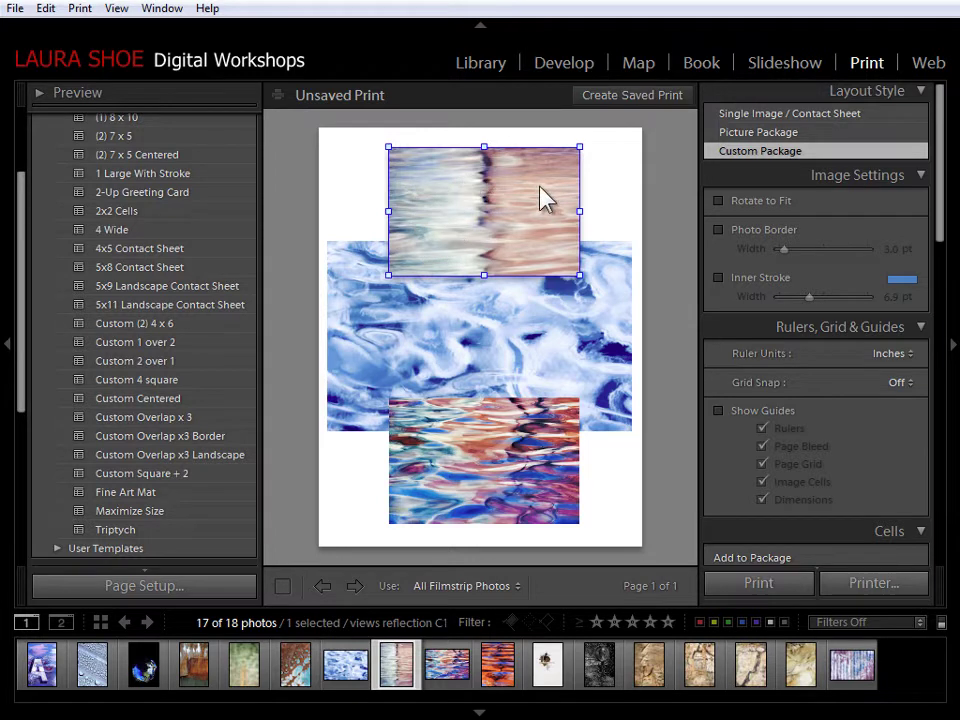
{"action": "left_click", "coordinate": [675, 192]}
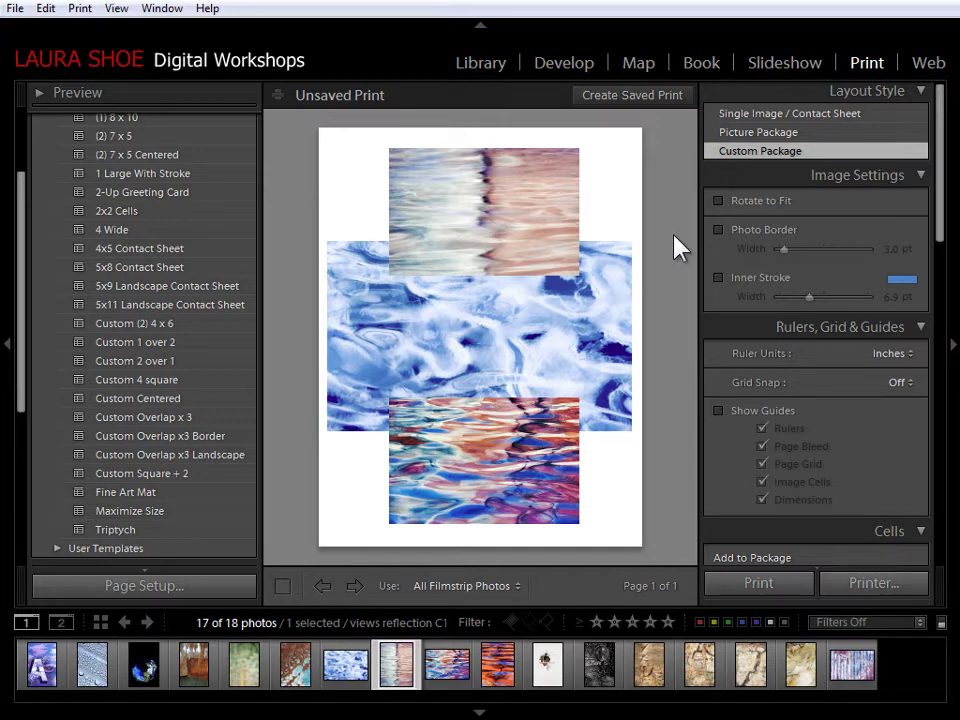
{"action": "left_click", "coordinate": [472, 205]}
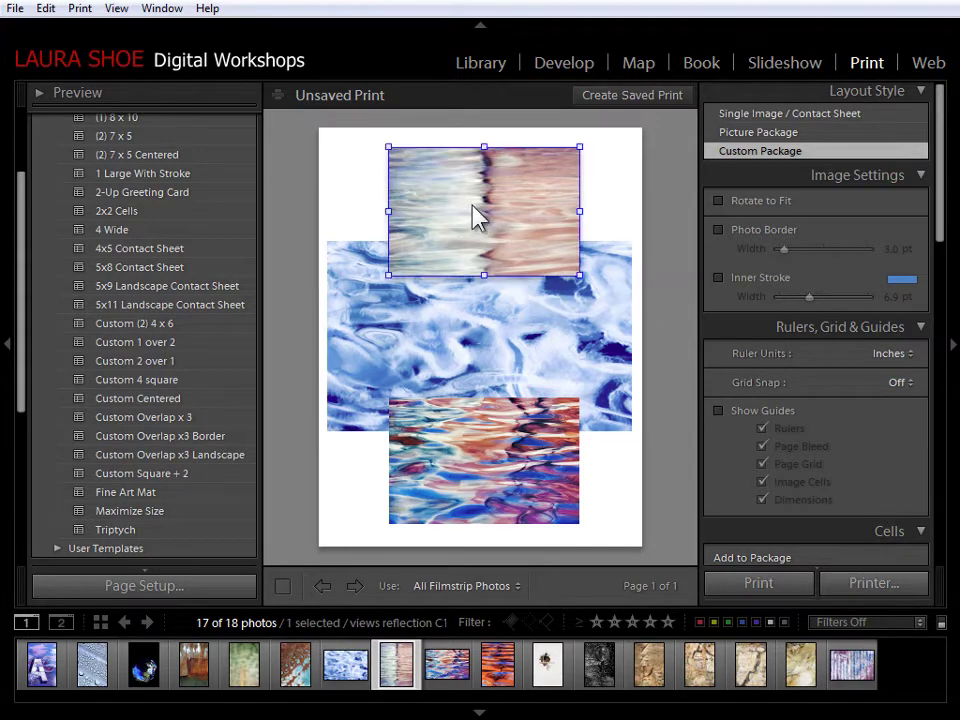
{"action": "mouse_move", "coordinate": [482, 207]}
{"action": "left_mouse_down"}
{"action": "mouse_move", "coordinate": [426, 193]}
{"action": "mouse_move", "coordinate": [437, 203]}
{"action": "mouse_move", "coordinate": [431, 222]}
{"action": "mouse_move", "coordinate": [482, 256]}
{"action": "mouse_move", "coordinate": [490, 275]}
{"action": "mouse_move", "coordinate": [482, 213]}
{"action": "left_mouse_up"}
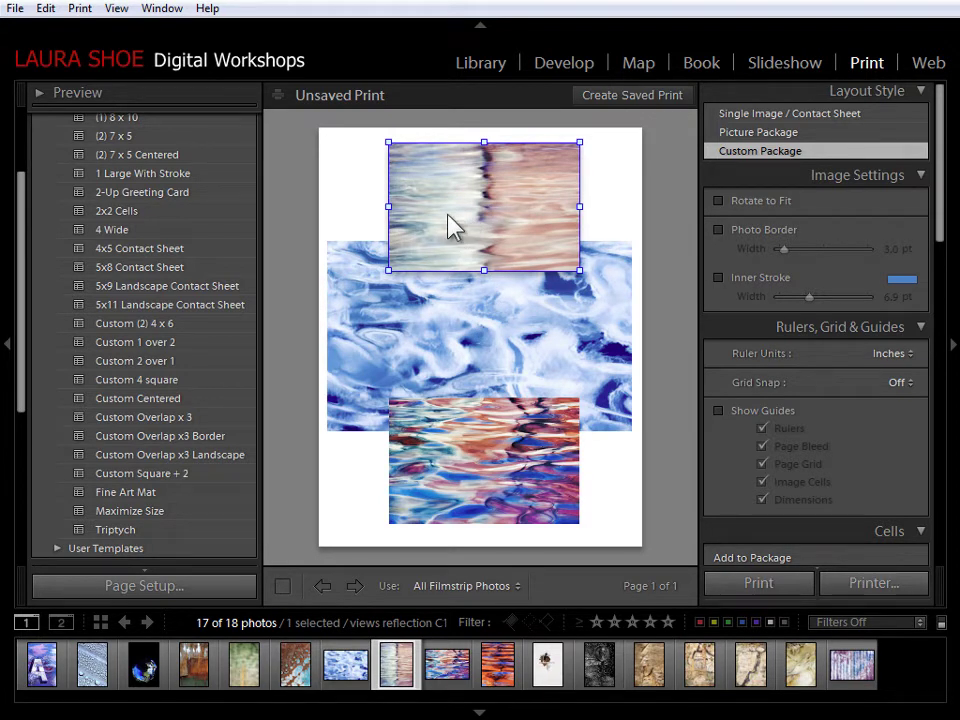
{"action": "right_click", "coordinate": [471, 193]}
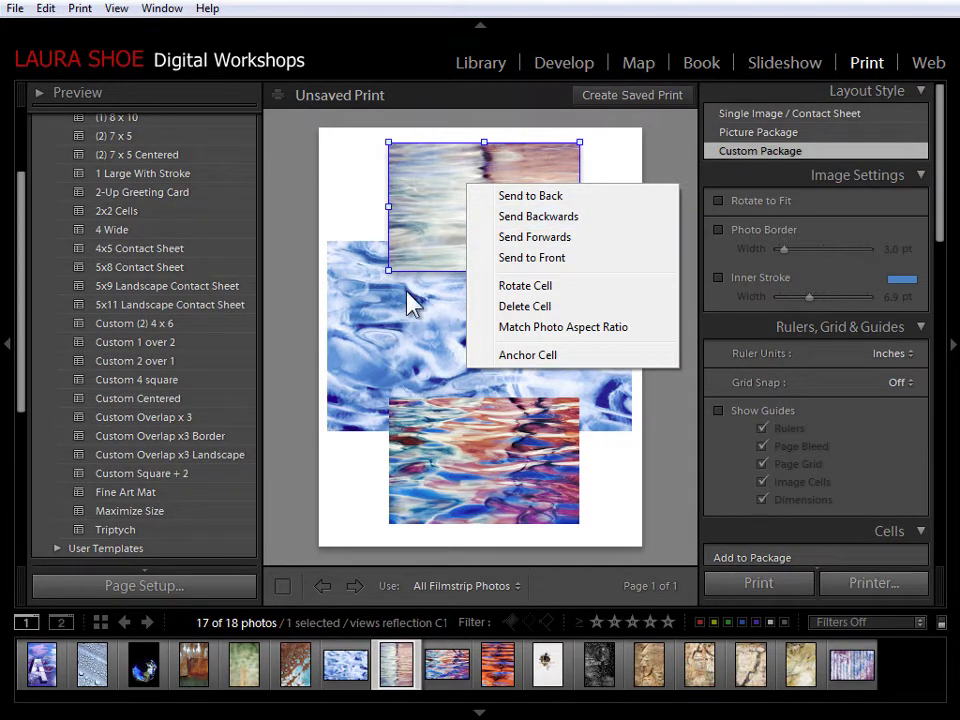
{"action": "left_click", "coordinate": [529, 217]}
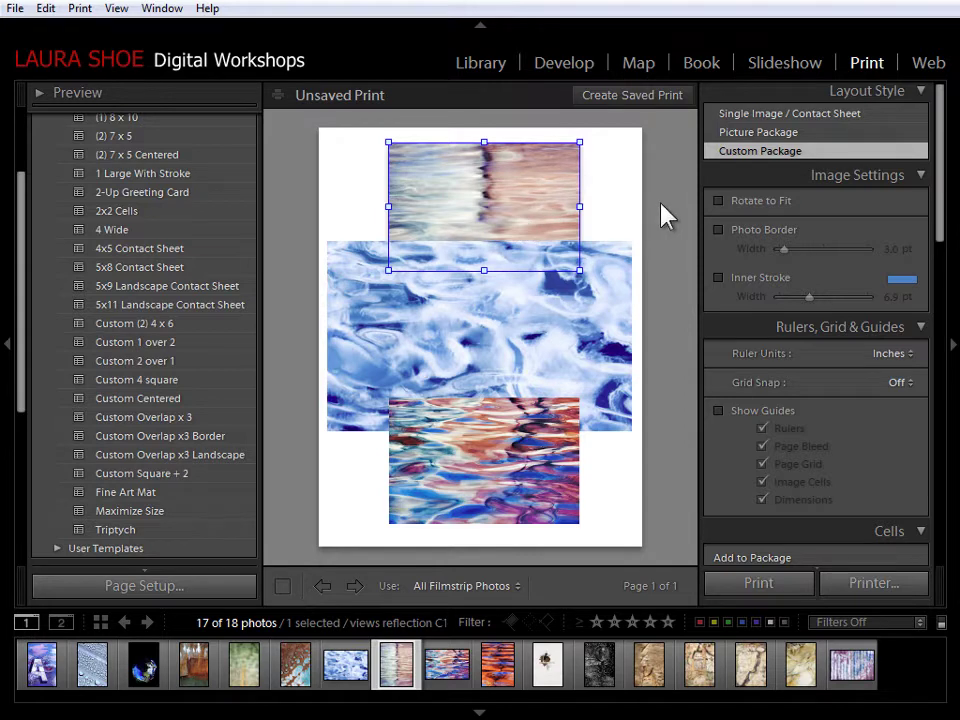
{"action": "right_click", "coordinate": [484, 181]}
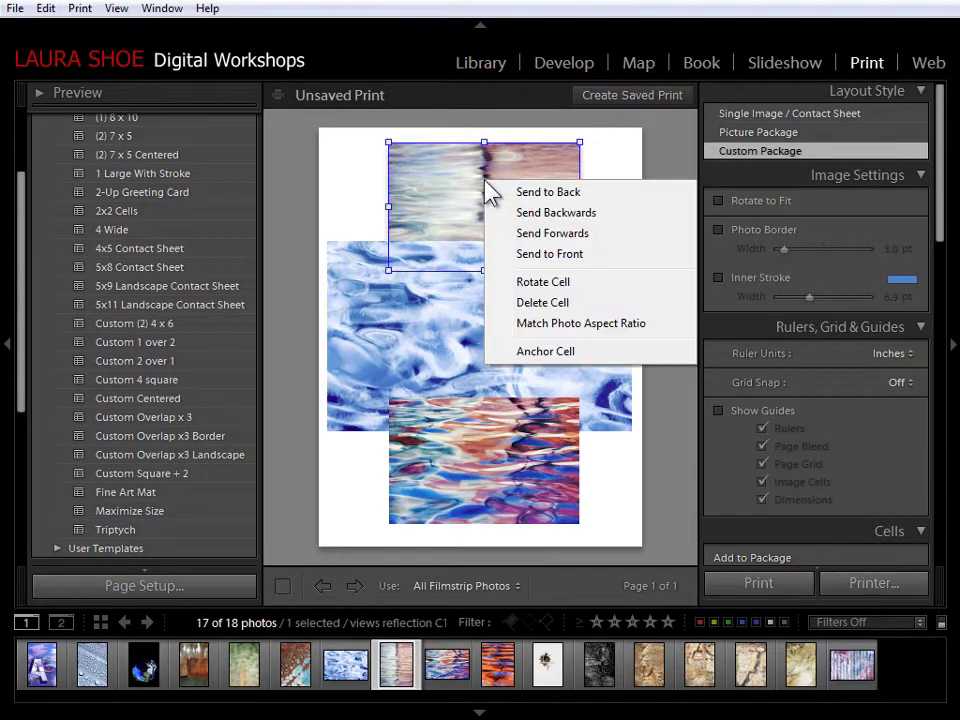
{"action": "left_click", "coordinate": [553, 236]}
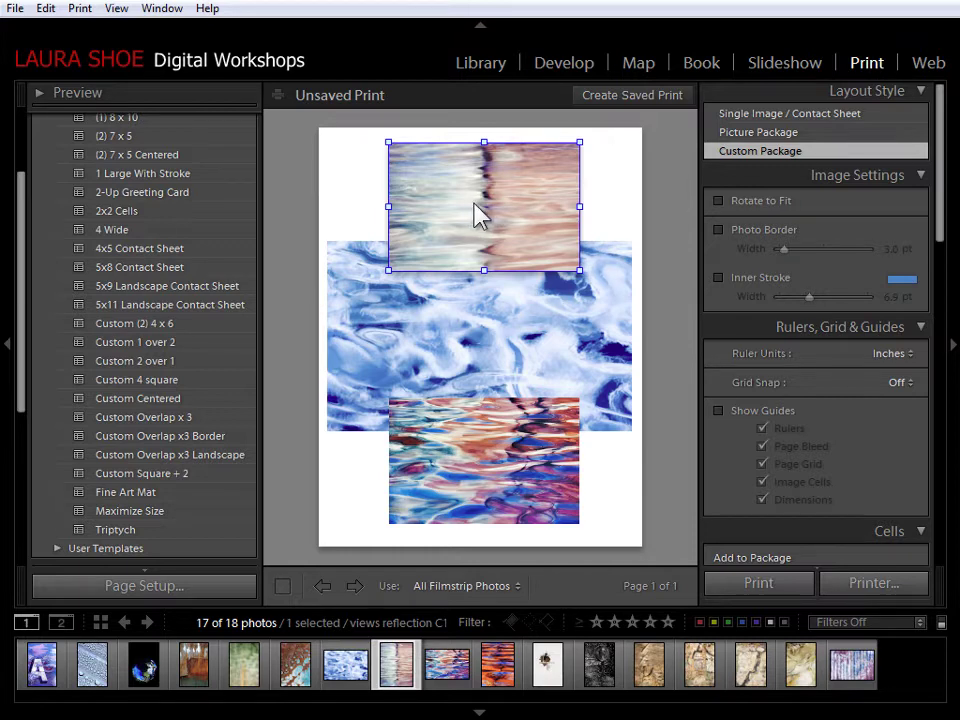
Step: Reframe the pale reflection and blue water photos inside their cells, then select the top cell
{"action": "mouse_move", "coordinate": [475, 215]}
{"action": "left_mouse_down"}
{"action": "mouse_move", "coordinate": [489, 214]}
{"action": "mouse_move", "coordinate": [471, 225]}
{"action": "mouse_move", "coordinate": [493, 218]}
{"action": "mouse_move", "coordinate": [486, 214]}
{"action": "left_mouse_up"}
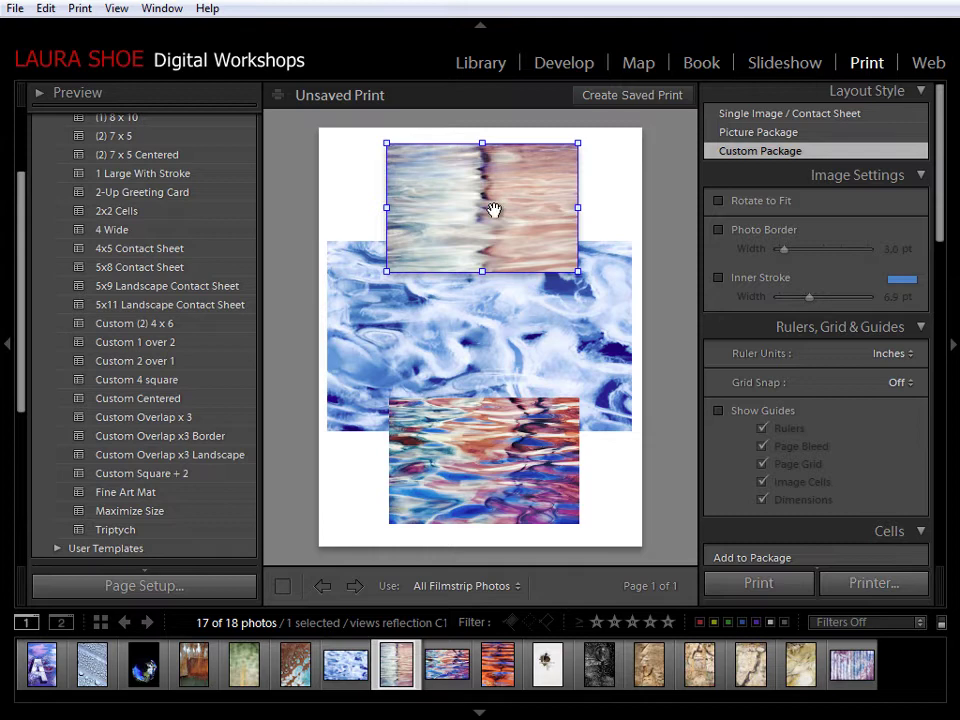
{"action": "left_click_drag", "start_coordinate": [458, 208], "coordinate": [500, 216]}
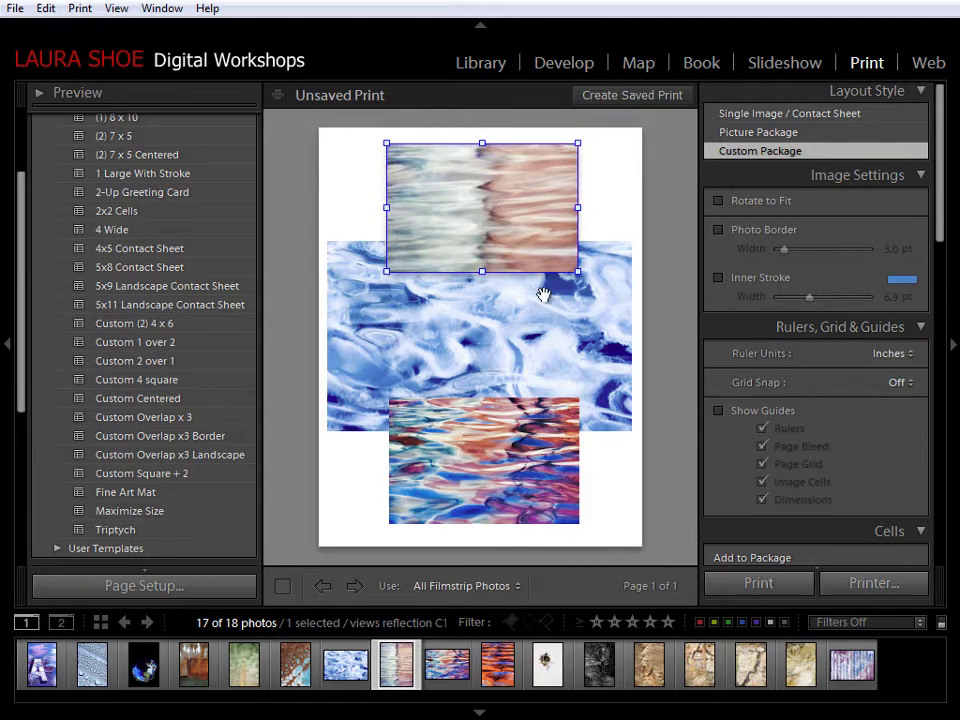
{"action": "left_click", "coordinate": [489, 336]}
{"action": "left_click_drag", "start_coordinate": [510, 320], "coordinate": [478, 332]}
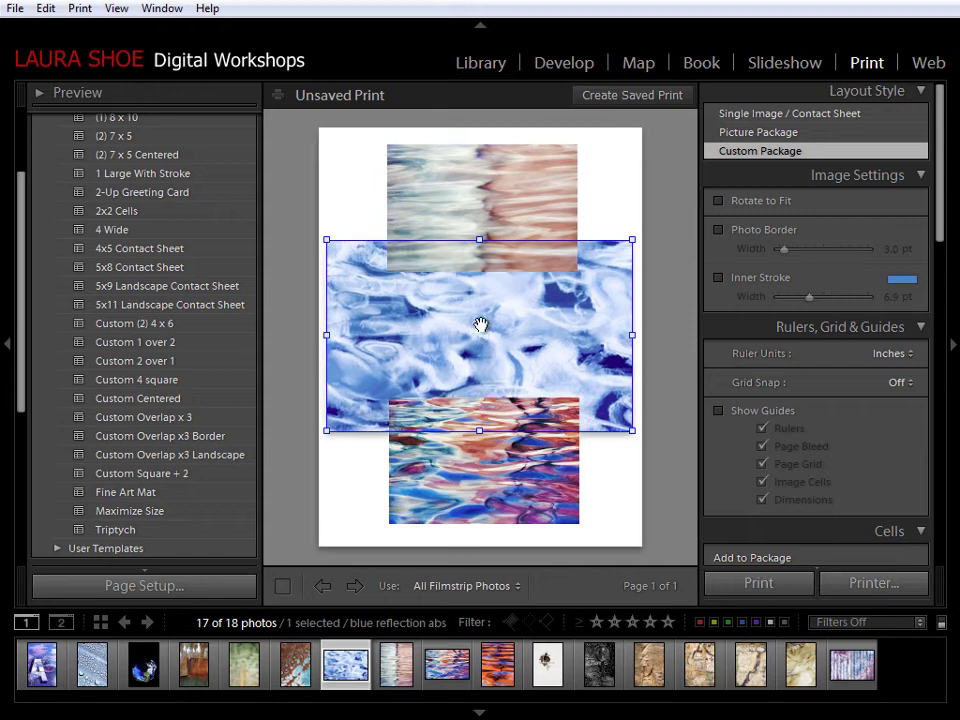
{"action": "left_click", "coordinate": [486, 187]}
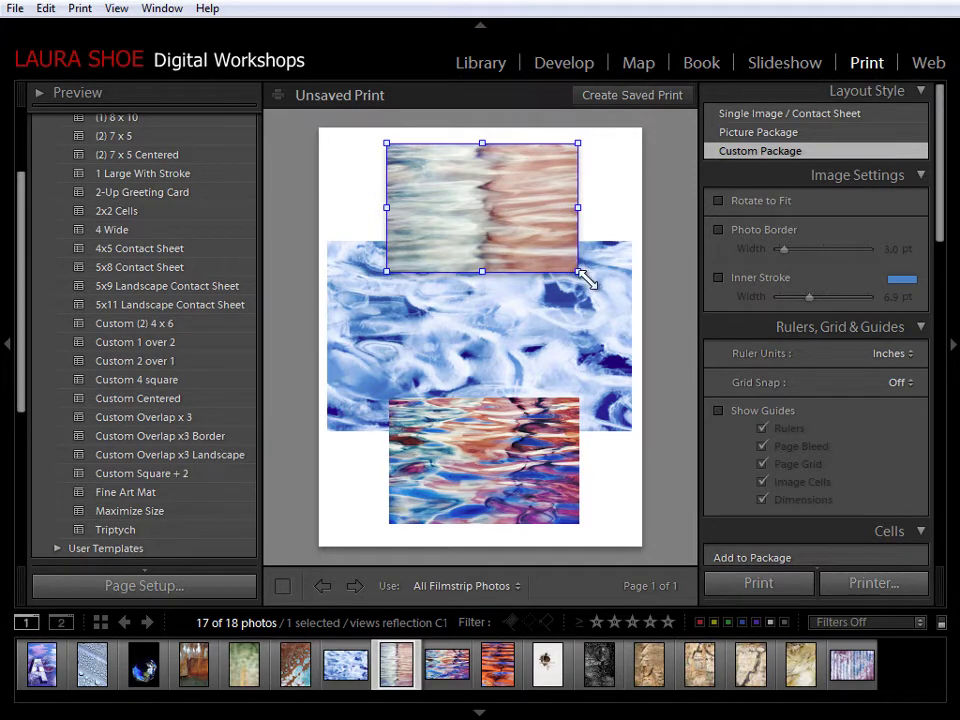
{"action": "left_click_drag", "start_coordinate": [587, 281], "coordinate": [585, 322]}
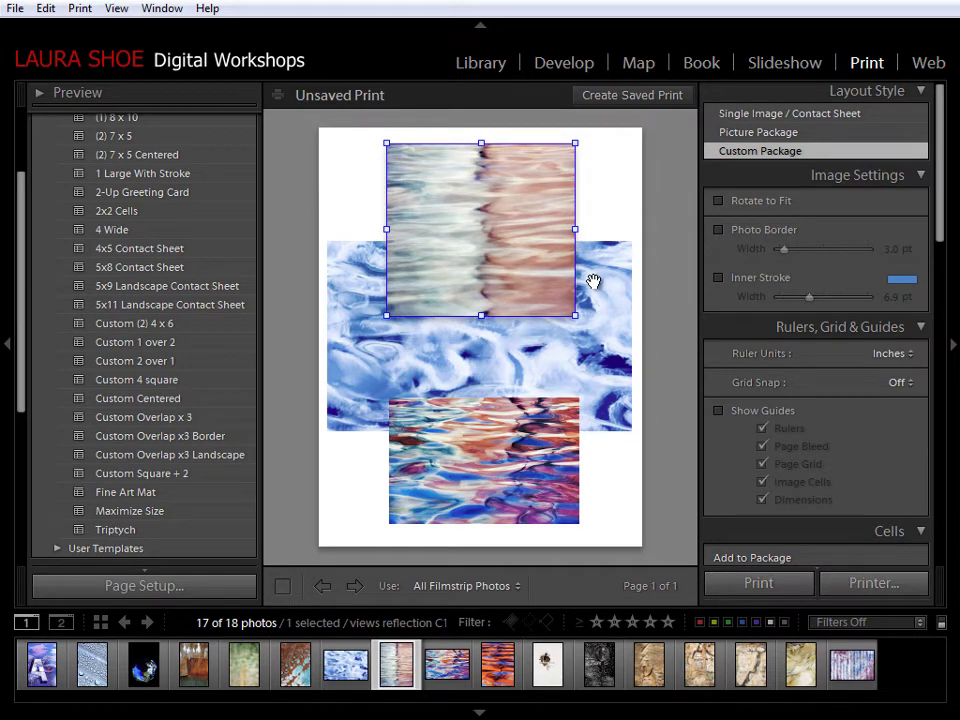
{"action": "key", "text": "ctrl+z"}
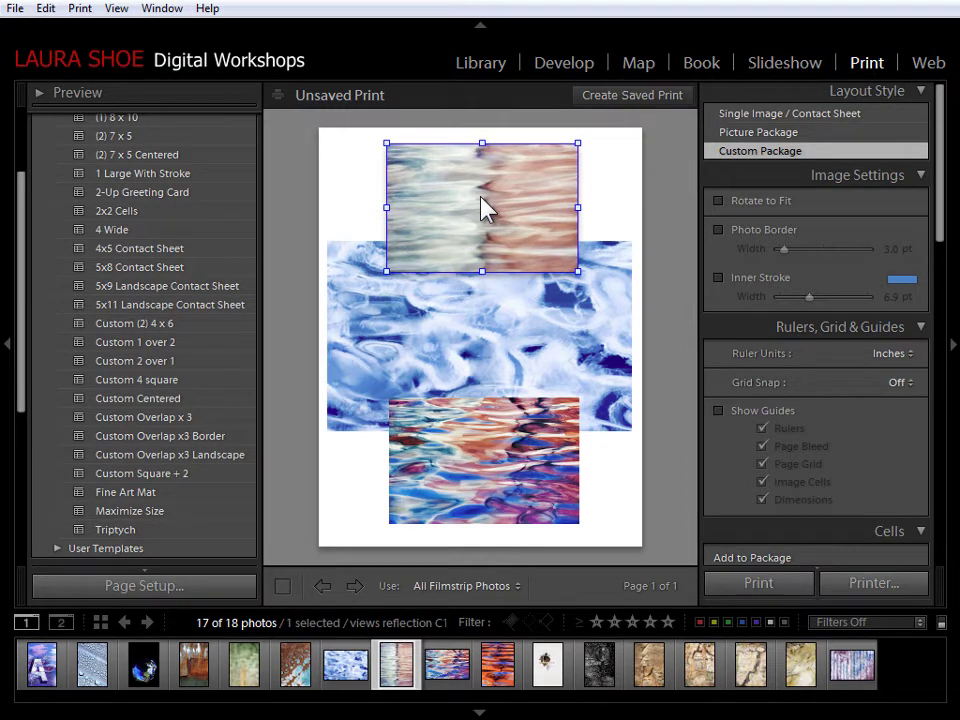
{"action": "right_click", "coordinate": [482, 207]}
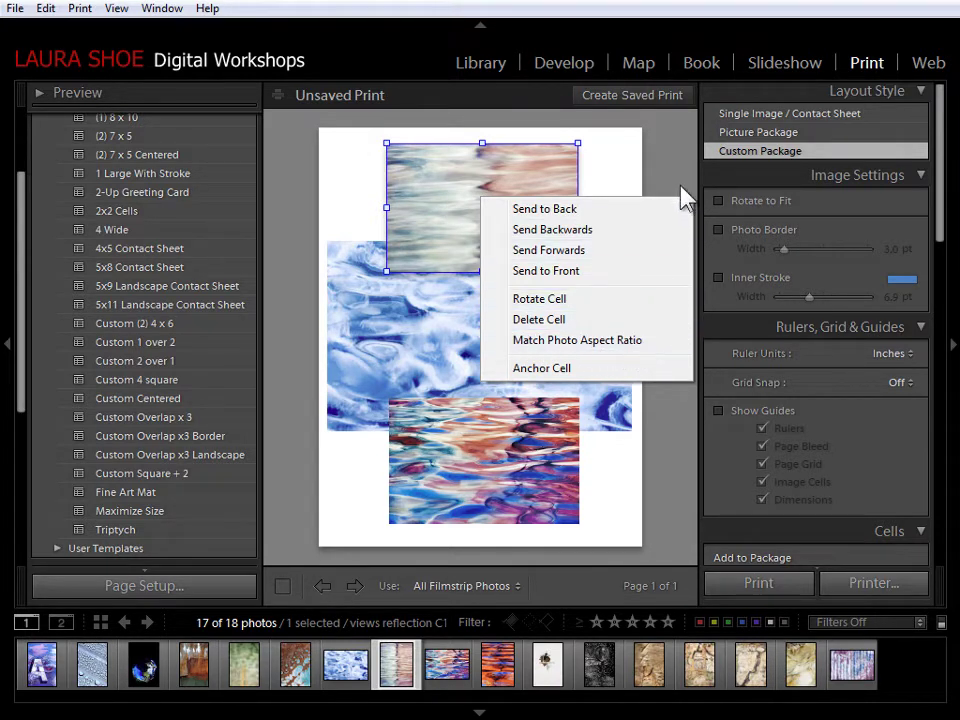
{"action": "left_click", "coordinate": [476, 182]}
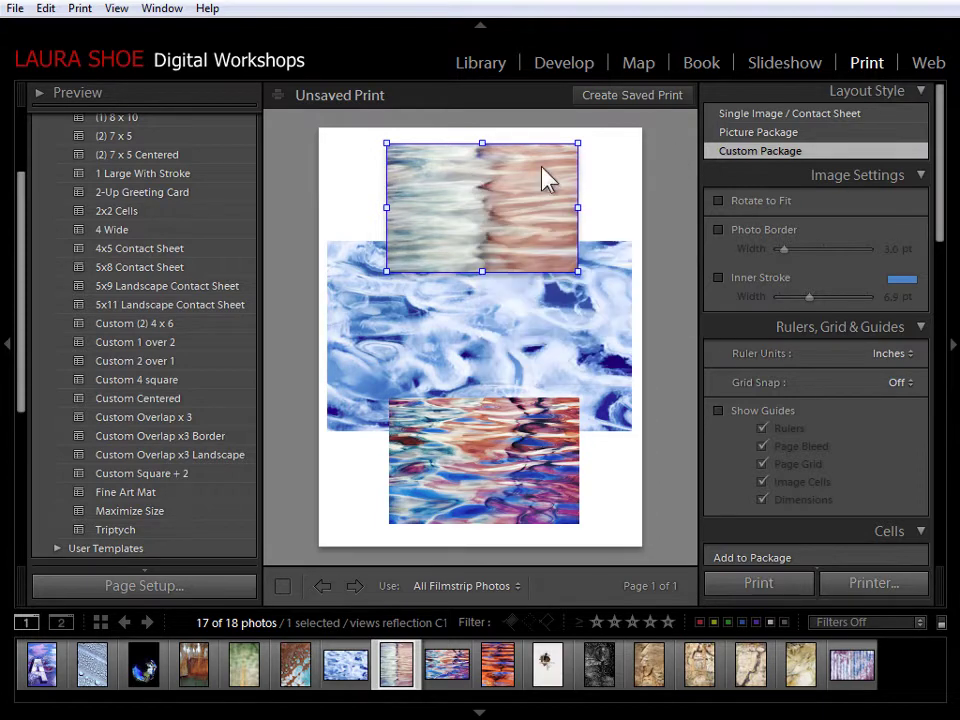
{"action": "left_click_drag", "start_coordinate": [945, 208], "coordinate": [955, 318]}
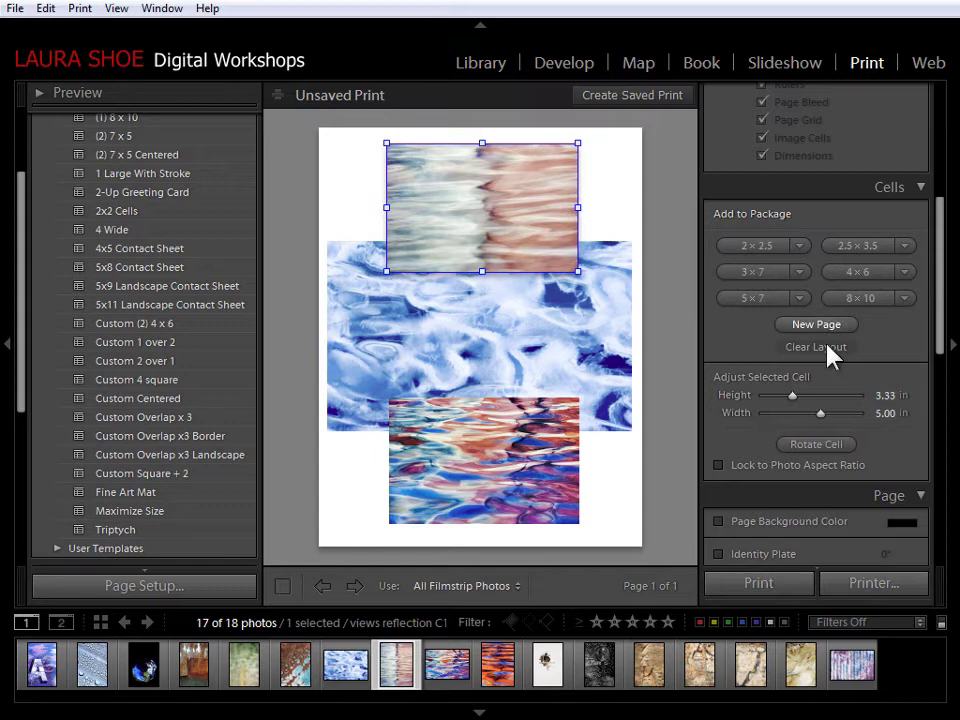
Step: Resize the top cell to about 5.07 by 3.21 inches and reframe the pale reflection inside it
{"action": "left_click", "coordinate": [718, 465]}
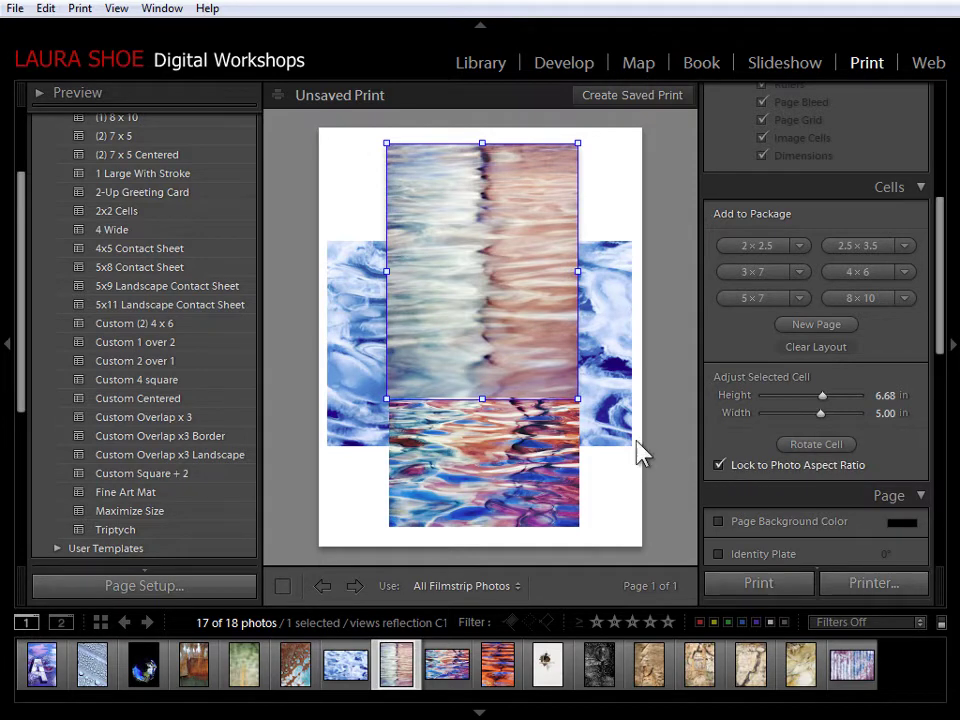
{"action": "left_click_drag", "start_coordinate": [588, 409], "coordinate": [549, 199]}
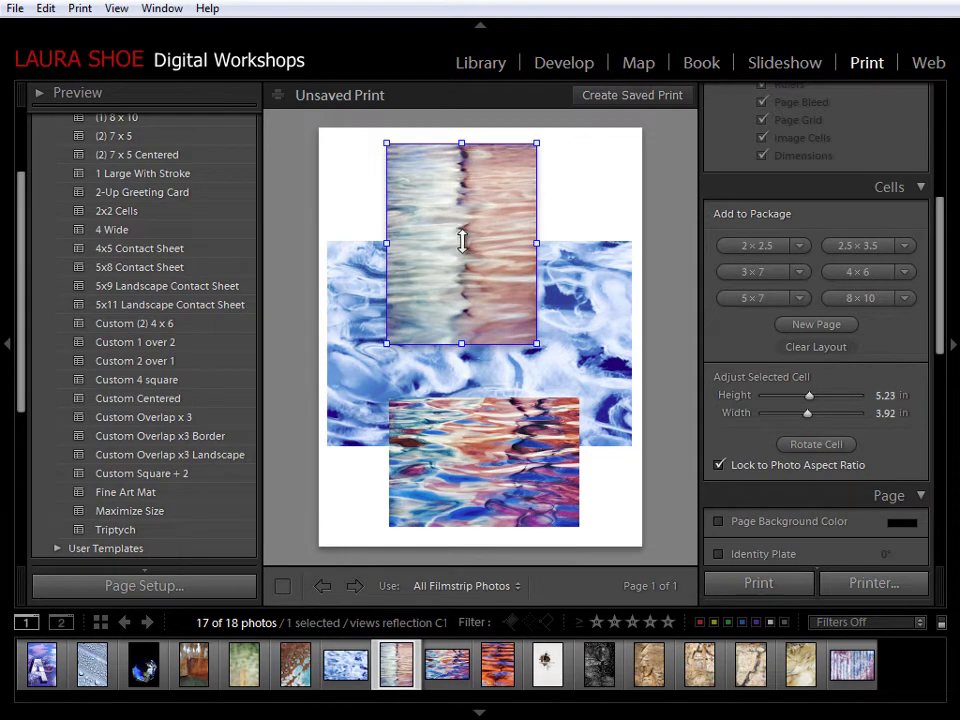
{"action": "left_click_drag", "start_coordinate": [458, 198], "coordinate": [515, 213]}
{"action": "left_click", "coordinate": [718, 465]}
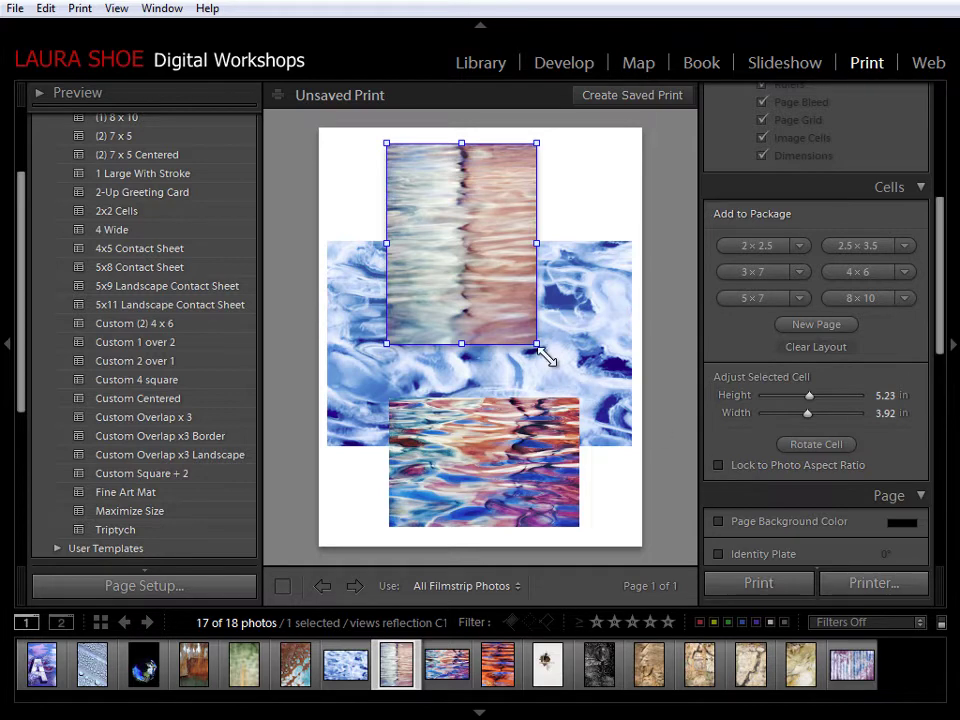
{"action": "left_click_drag", "start_coordinate": [546, 353], "coordinate": [591, 280]}
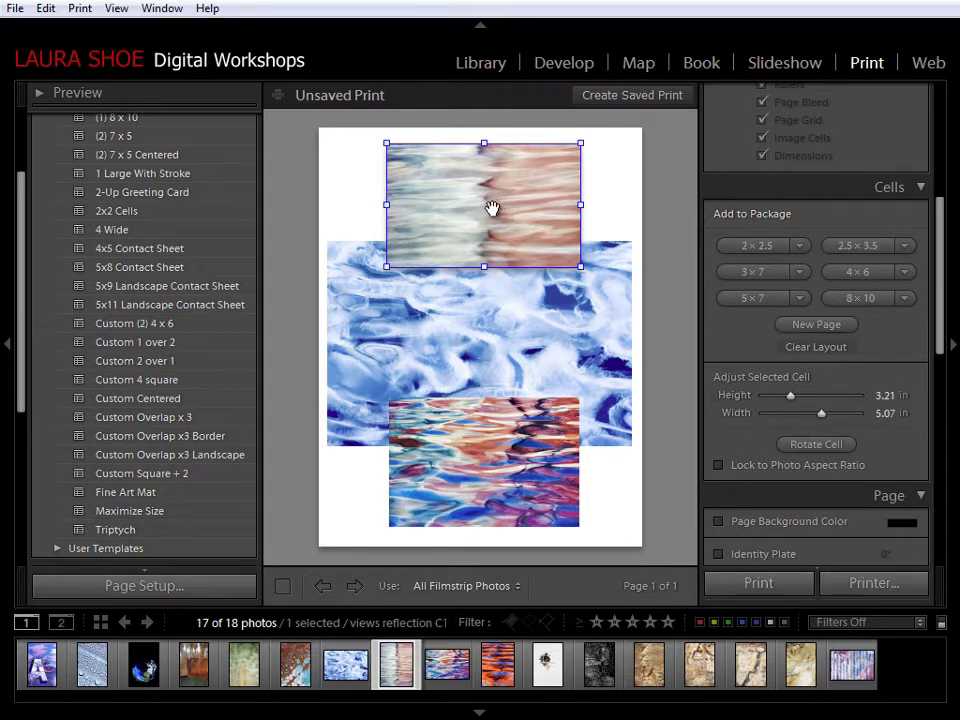
{"action": "mouse_move", "coordinate": [491, 208]}
{"action": "left_mouse_down"}
{"action": "mouse_move", "coordinate": [489, 176]}
{"action": "mouse_move", "coordinate": [488, 213]}
{"action": "mouse_move", "coordinate": [489, 193]}
{"action": "mouse_move", "coordinate": [499, 199]}
{"action": "left_mouse_up"}
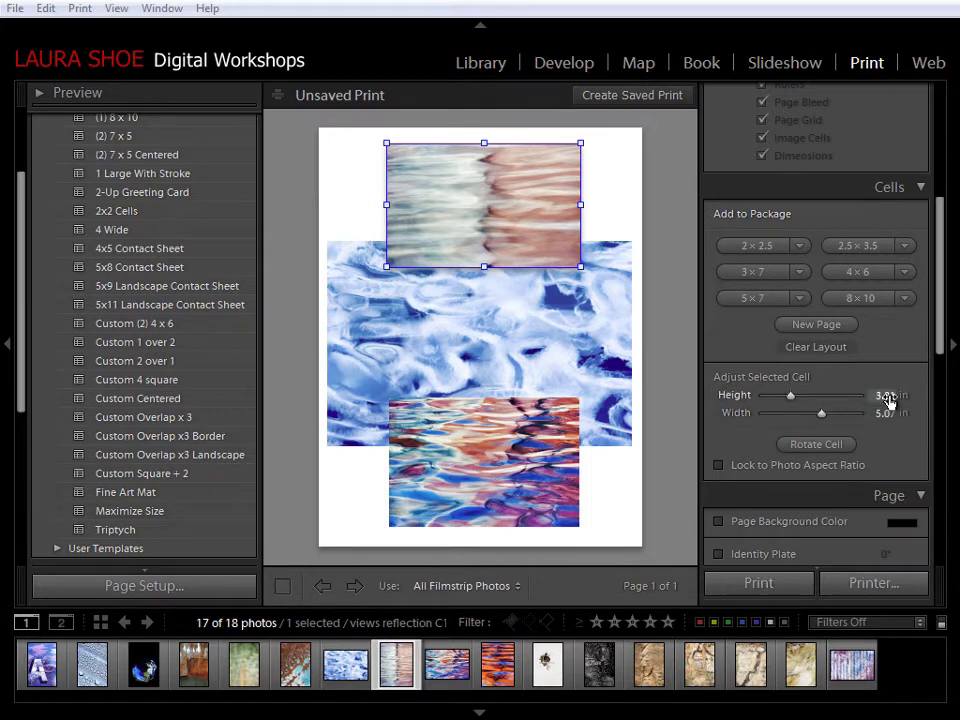
Step: Turn on Show Guides to display rulers, grid and cell sizes 5.074 x 3.213, 8 x 5.388, 5 x 3.399 in
{"action": "left_click_drag", "start_coordinate": [943, 356], "coordinate": [930, 318]}
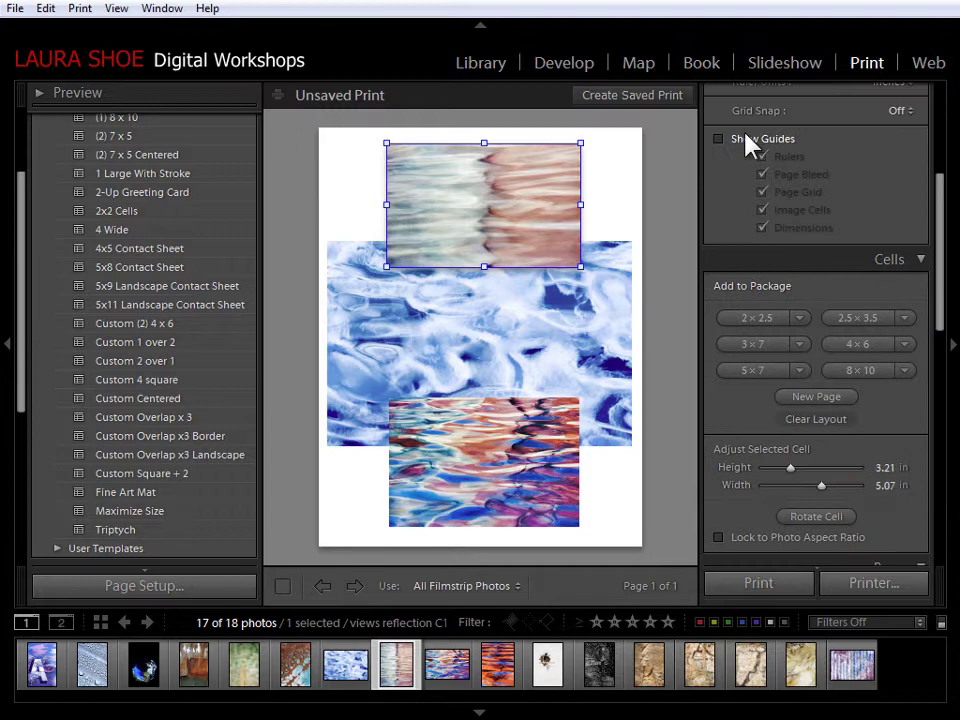
{"action": "left_click", "coordinate": [719, 140]}
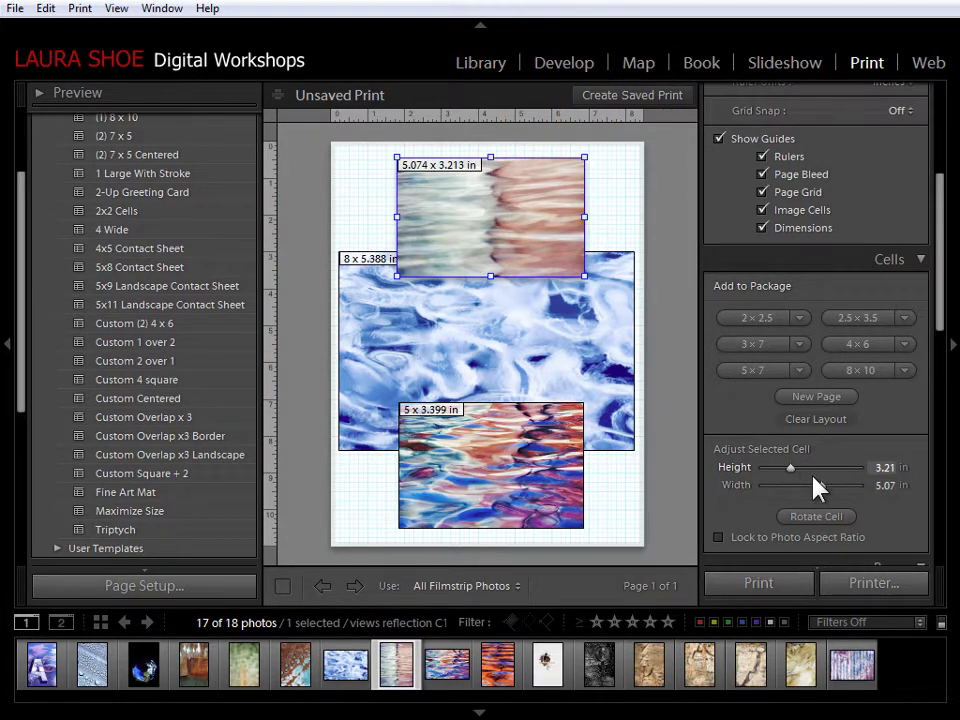
{"action": "scroll", "coordinate": [814, 488], "scroll_direction": "down", "scroll_amount": 2}
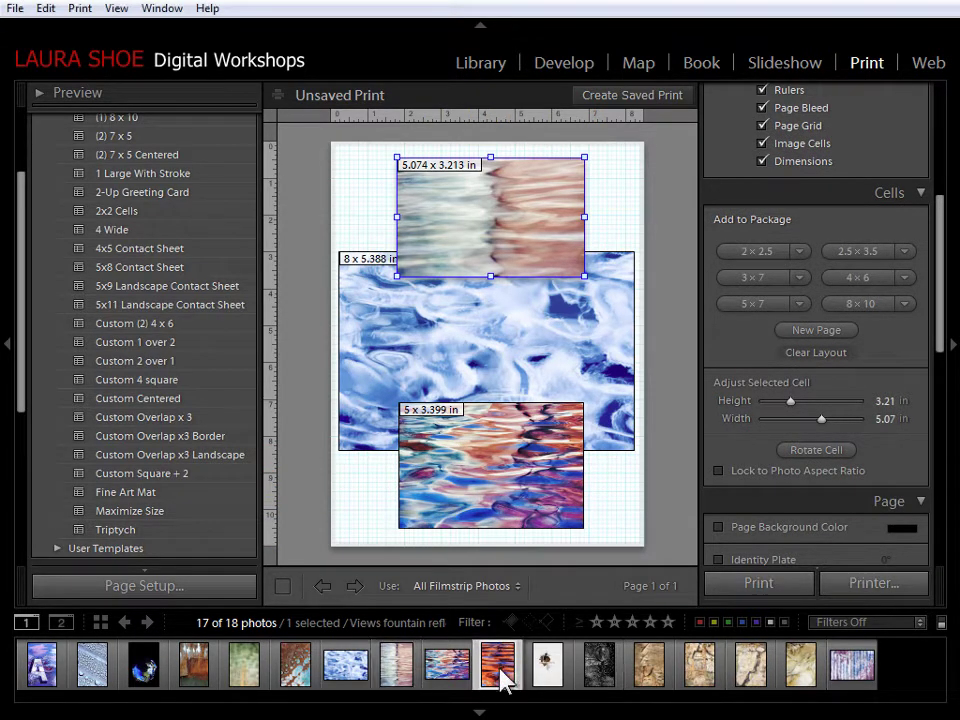
Step: Drop the orange photo into the bottom cell, then delete both the bottom and top cells
{"action": "left_click_drag", "start_coordinate": [497, 677], "coordinate": [473, 416]}
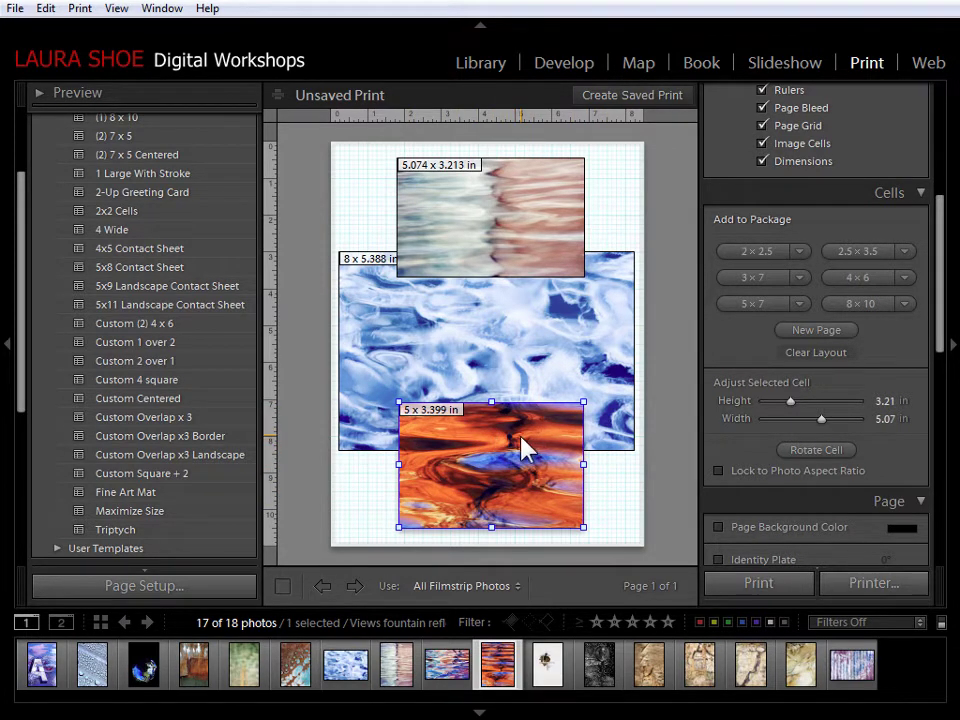
{"action": "key", "text": "Delete"}
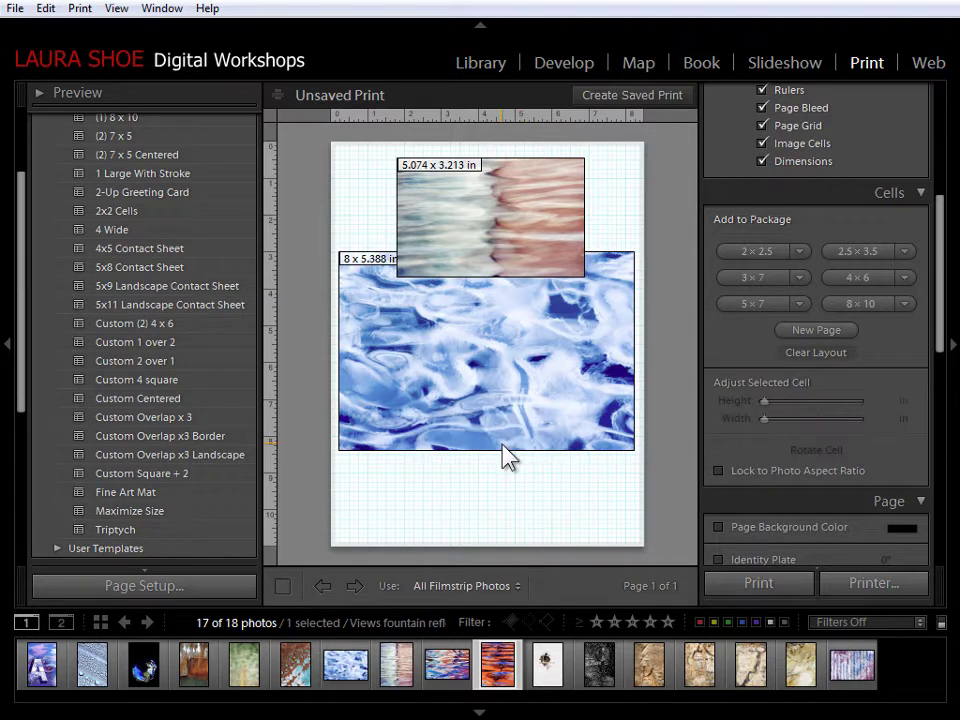
{"action": "right_click", "coordinate": [475, 205]}
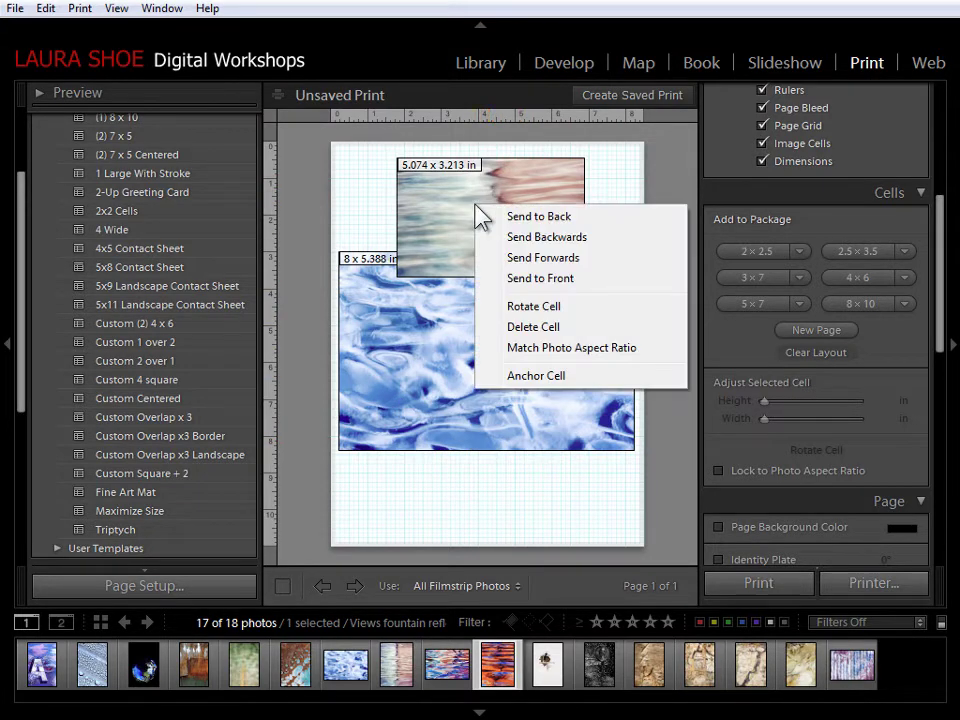
{"action": "left_click", "coordinate": [527, 330]}
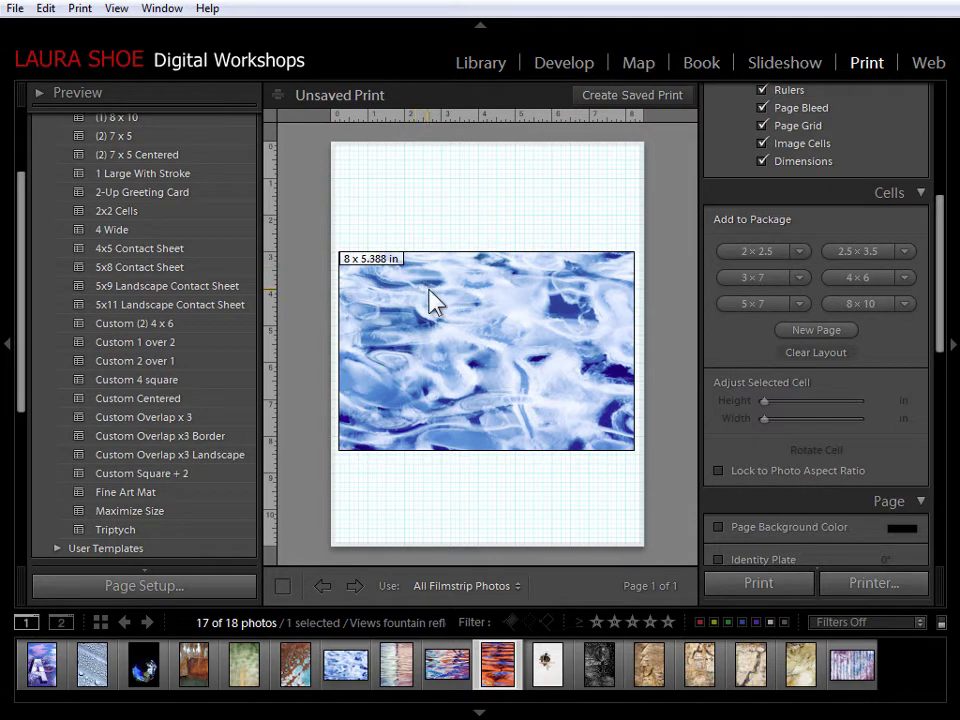
Step: Rotate the blue cell to portrait, collapse the left panel, and clear every cell from the layout
{"action": "left_click", "coordinate": [455, 313]}
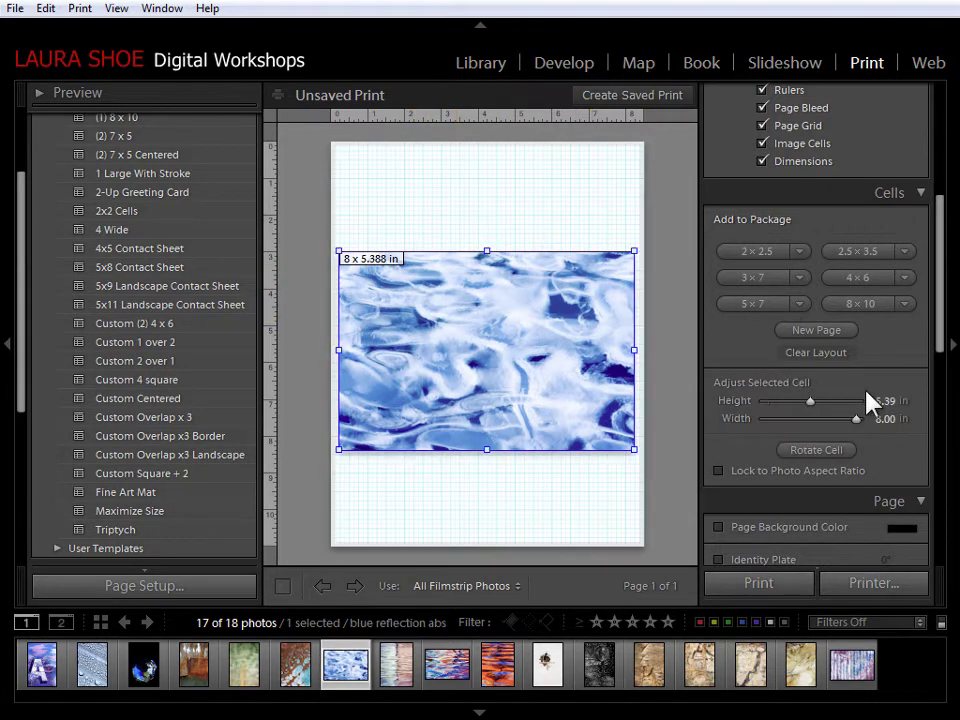
{"action": "right_click", "coordinate": [486, 322]}
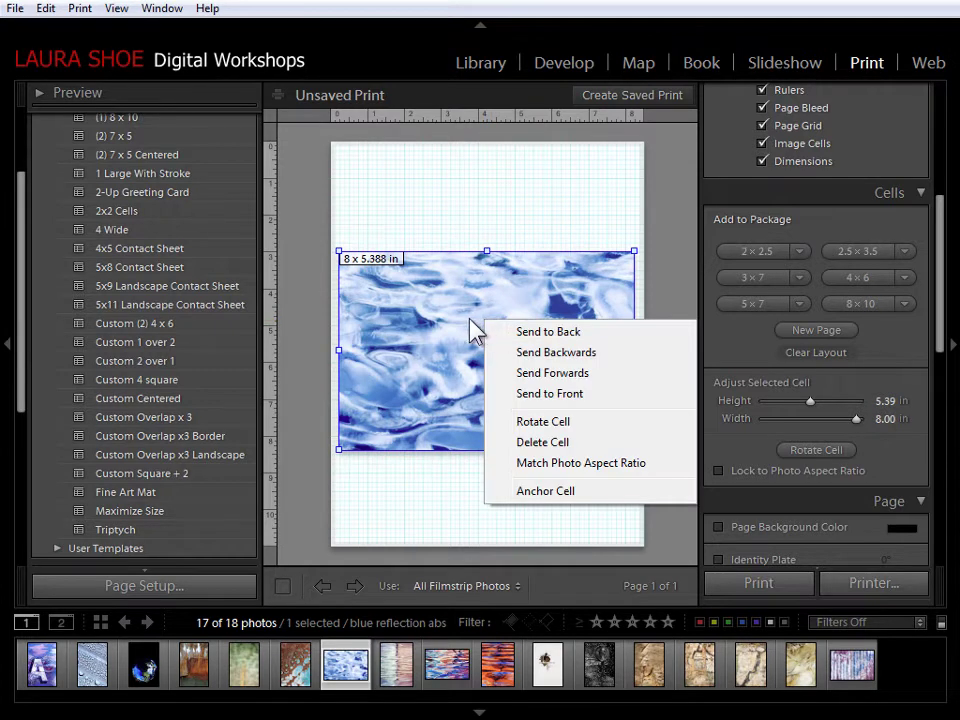
{"action": "left_click", "coordinate": [545, 421]}
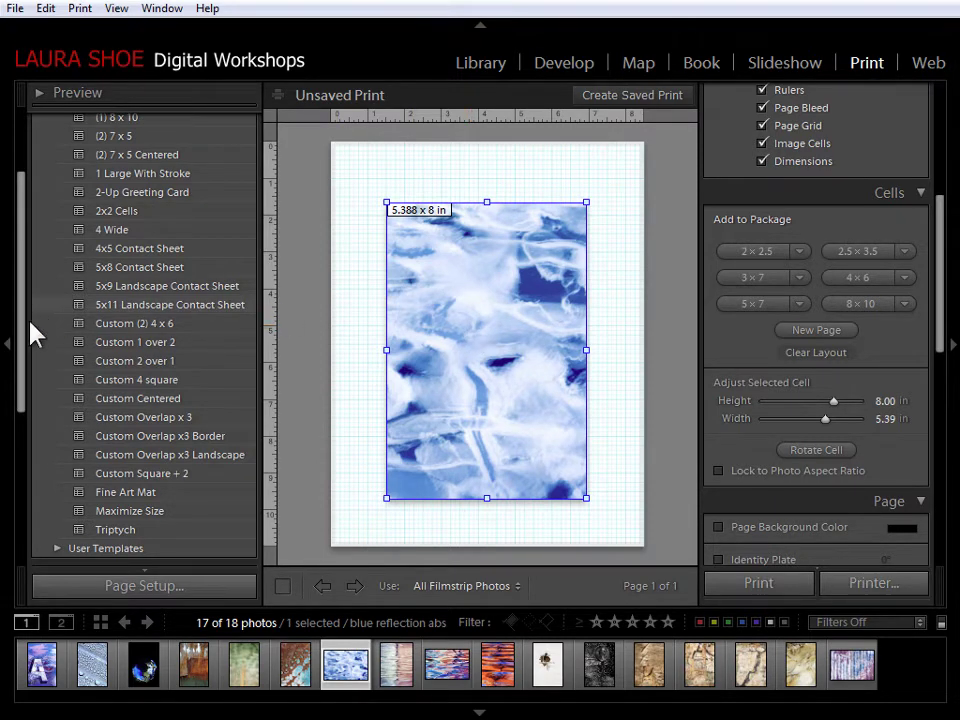
{"action": "left_click", "coordinate": [8, 342]}
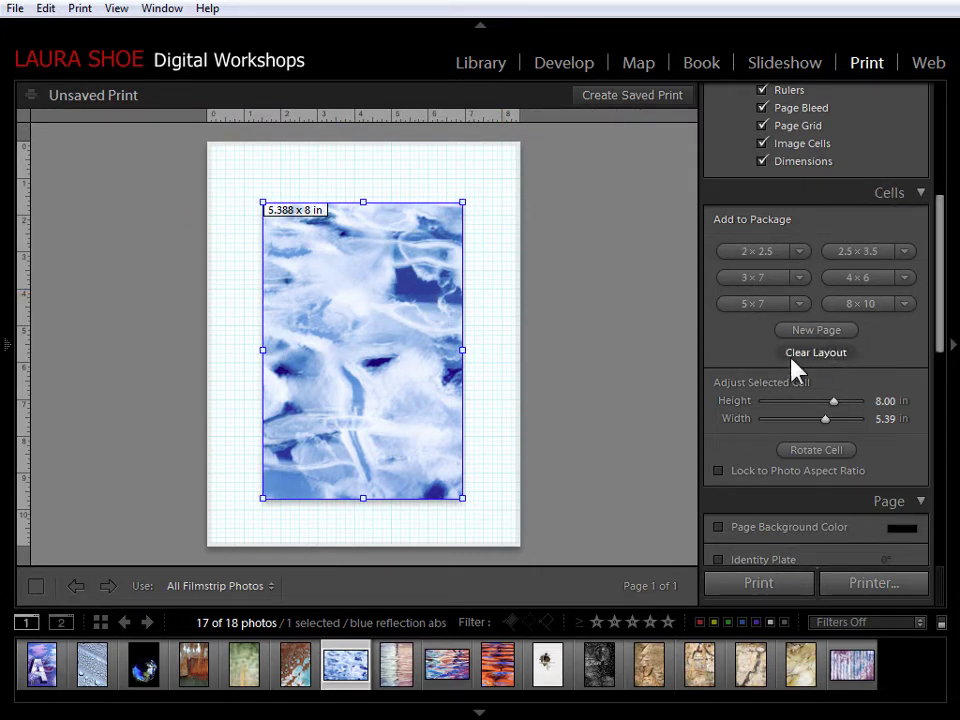
{"action": "left_click", "coordinate": [817, 357]}
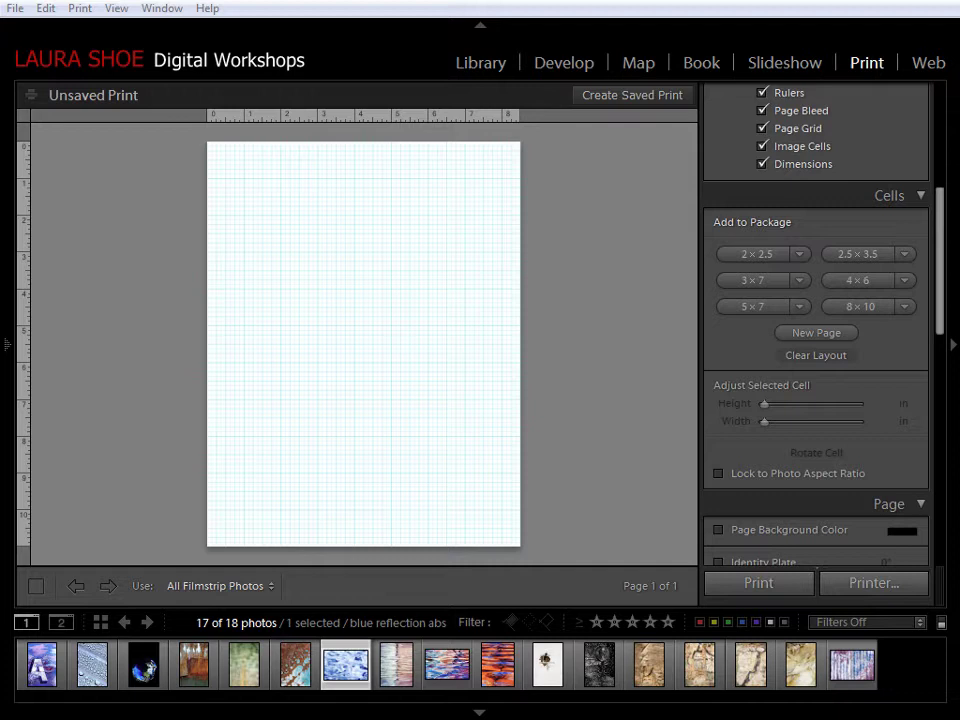
{"action": "key", "text": "i"}
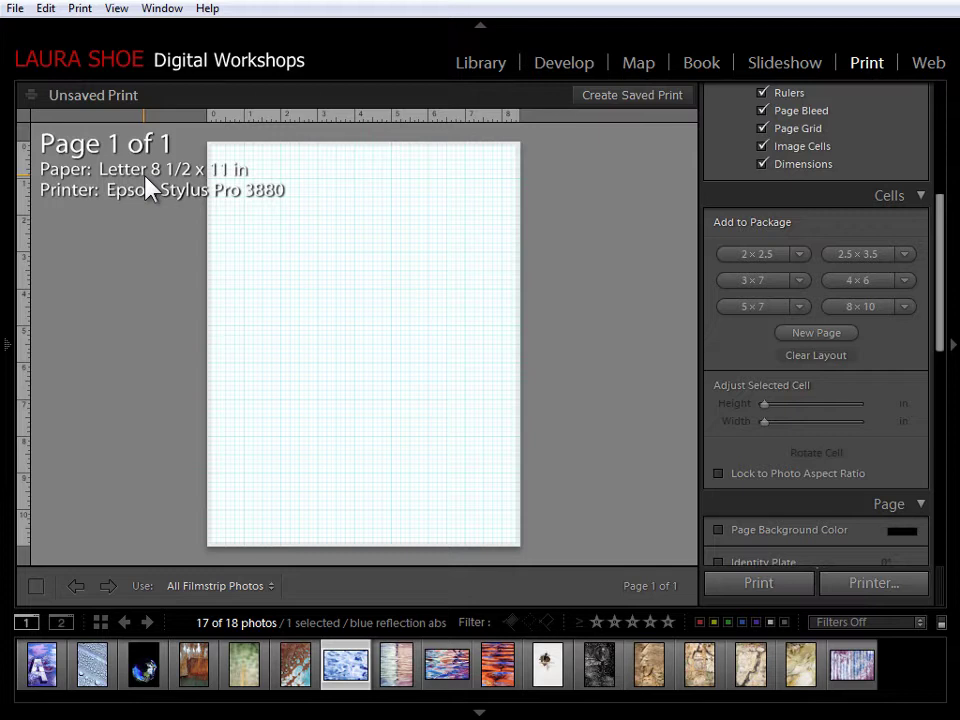
{"action": "key", "text": "i"}
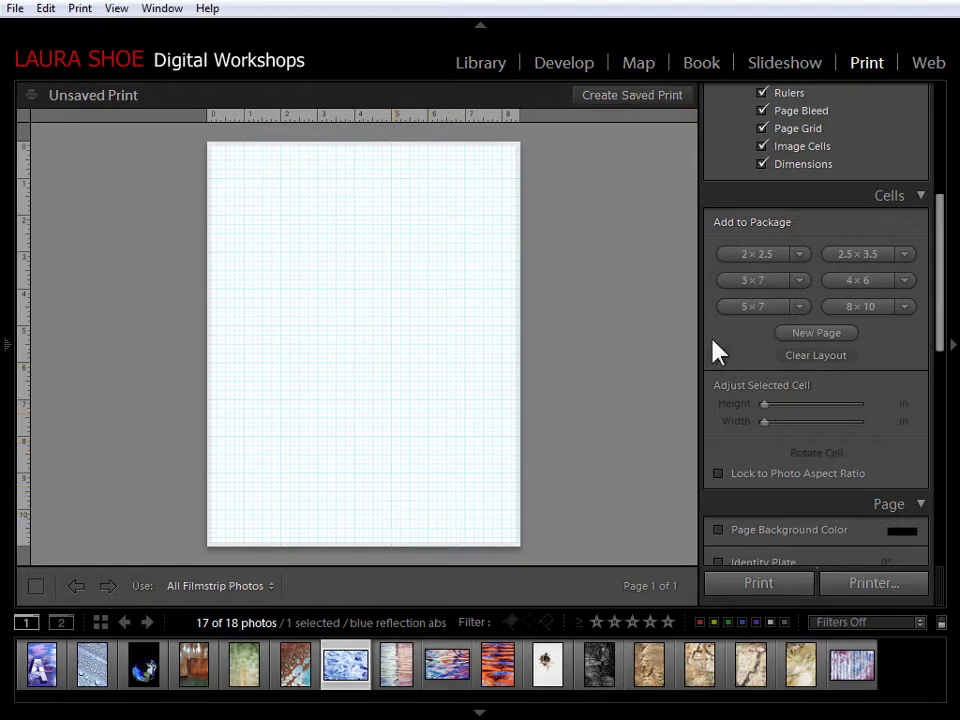
Step: Add a 4 x 6 cell, stretch it to about 8.09 by 5.37 inches, move it down, then delete it
{"action": "left_click", "coordinate": [858, 281]}
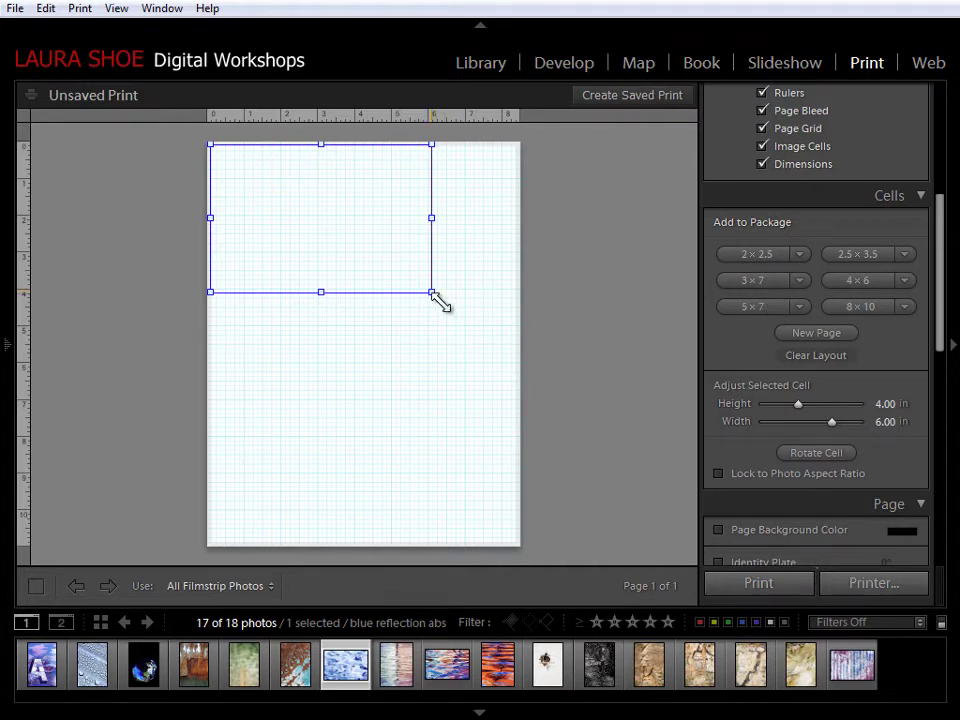
{"action": "left_click_drag", "start_coordinate": [432, 292], "coordinate": [493, 294]}
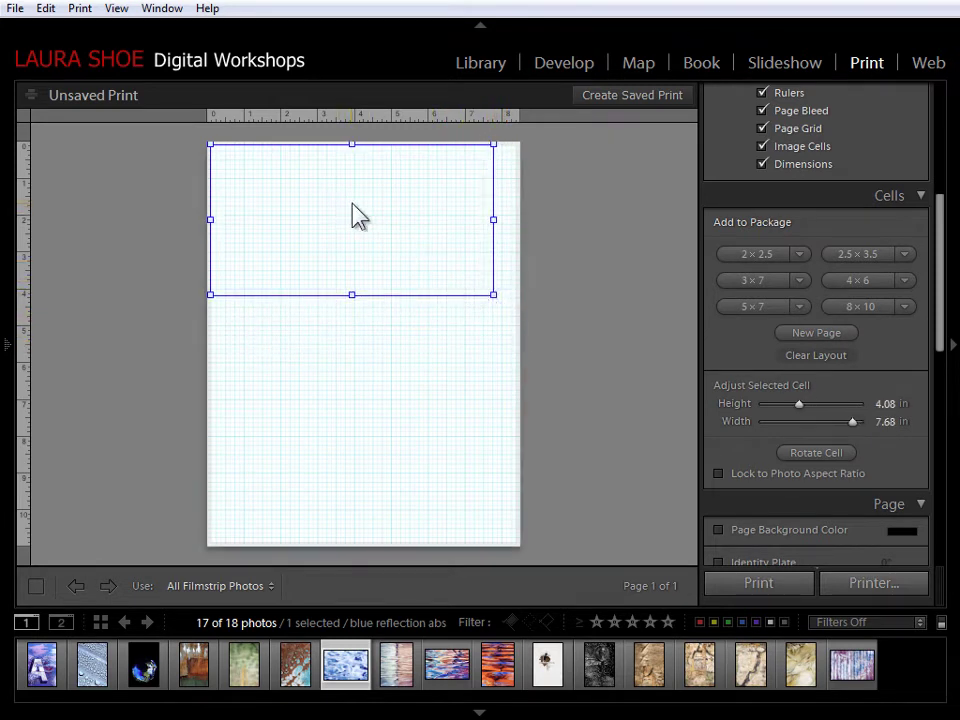
{"action": "left_click_drag", "start_coordinate": [354, 204], "coordinate": [361, 294]}
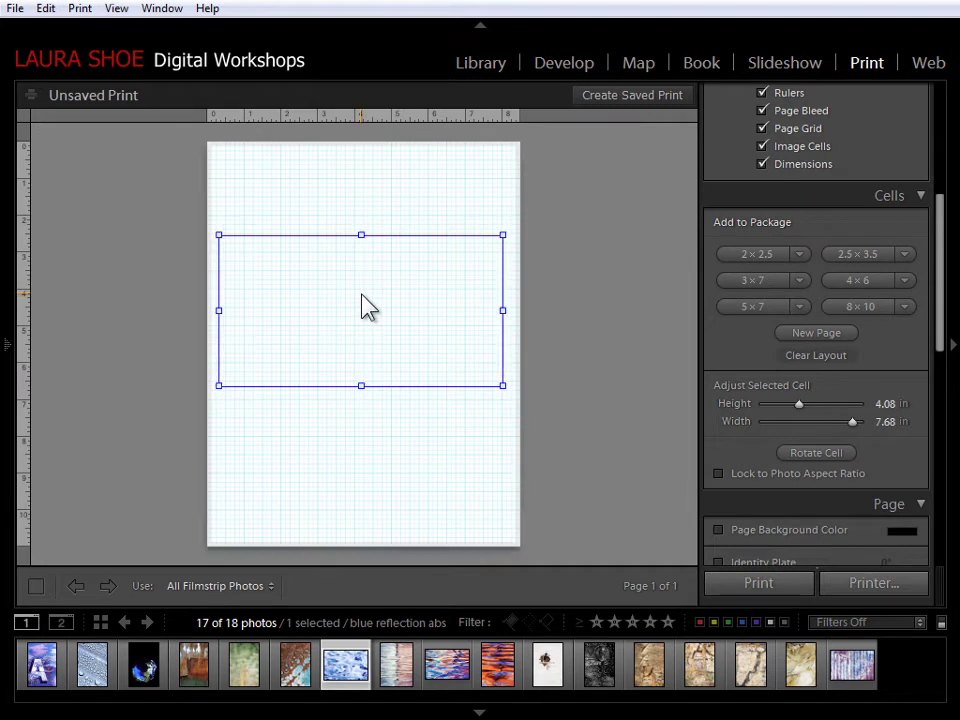
{"action": "key", "text": "Delete"}
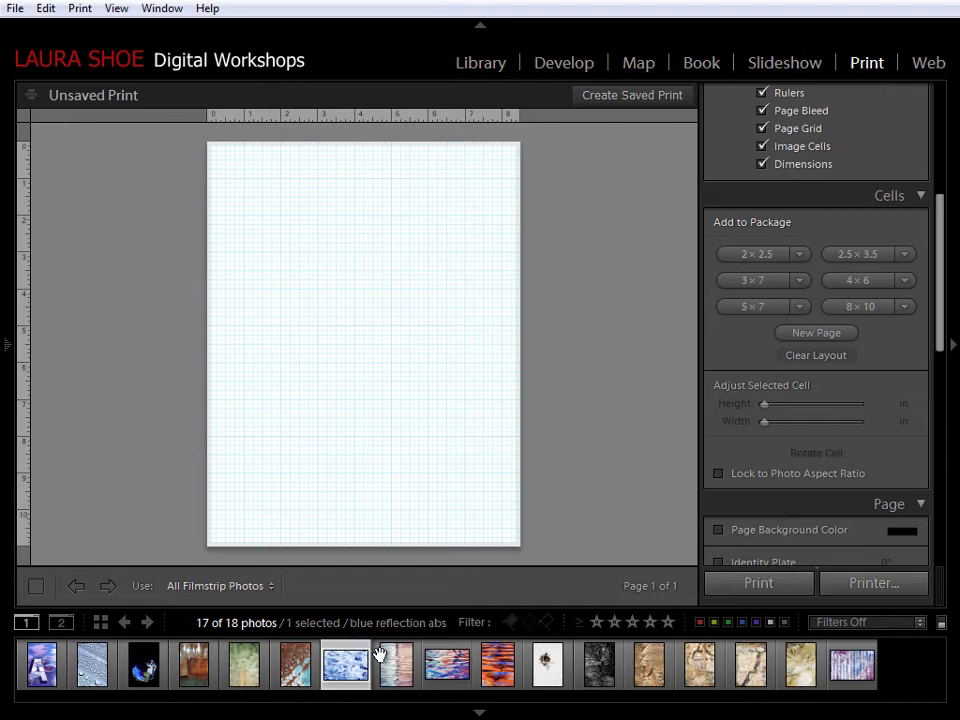
Step: Place the pink-and-blue reflection photo on the page and resize its cell to 7.403 × 4.788 in
{"action": "left_click_drag", "start_coordinate": [450, 677], "coordinate": [335, 343]}
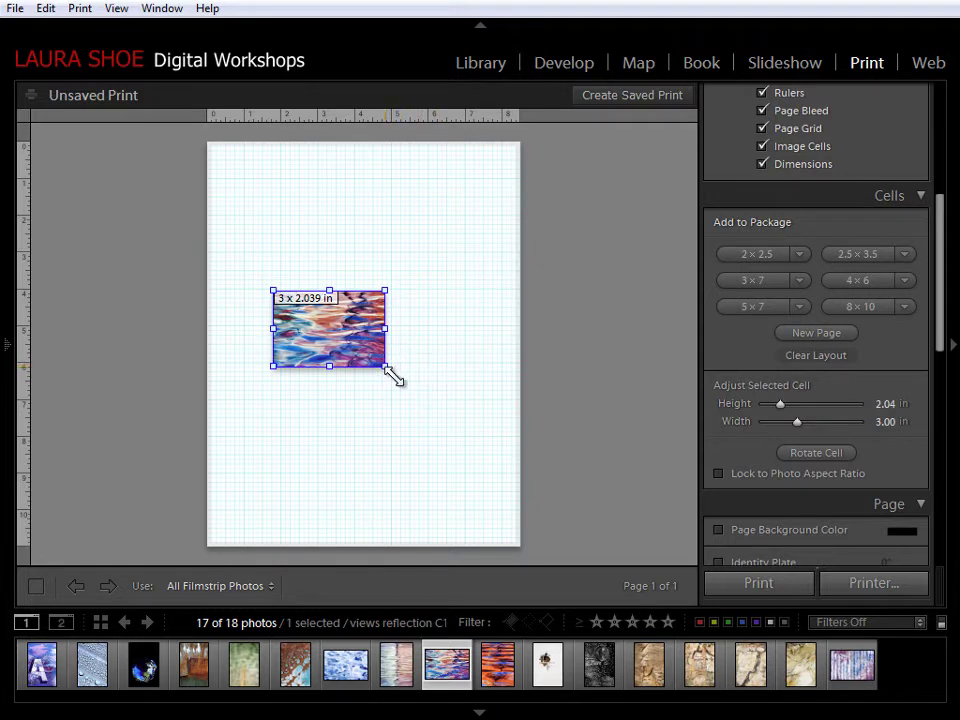
{"action": "left_click_drag", "start_coordinate": [392, 377], "coordinate": [338, 283]}
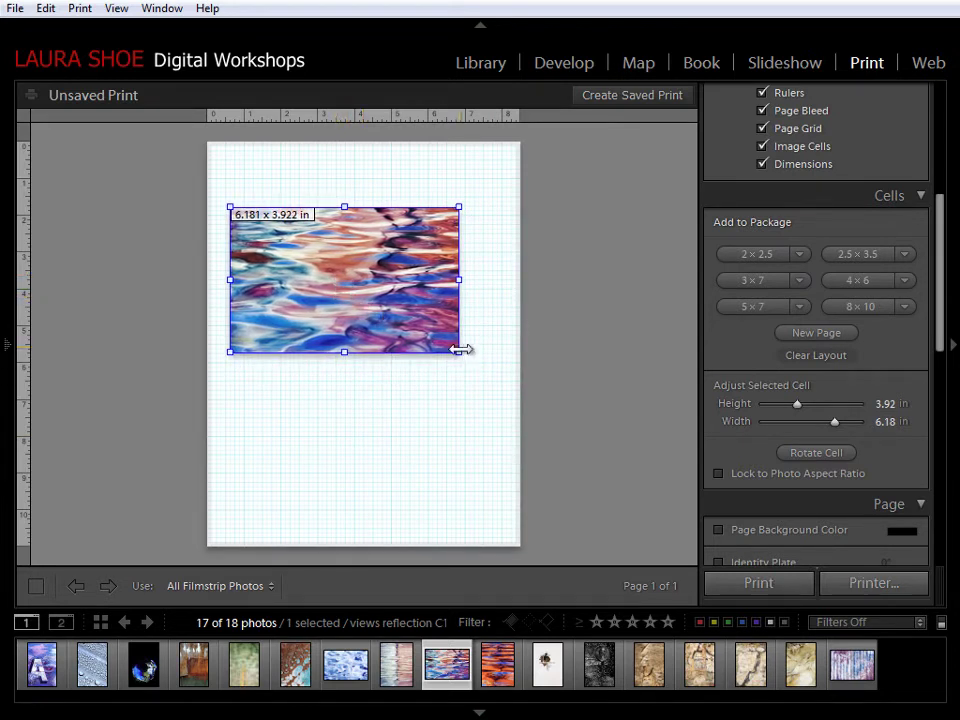
{"action": "left_click_drag", "start_coordinate": [459, 349], "coordinate": [503, 386]}
{"action": "left_click_drag", "start_coordinate": [374, 324], "coordinate": [369, 332]}
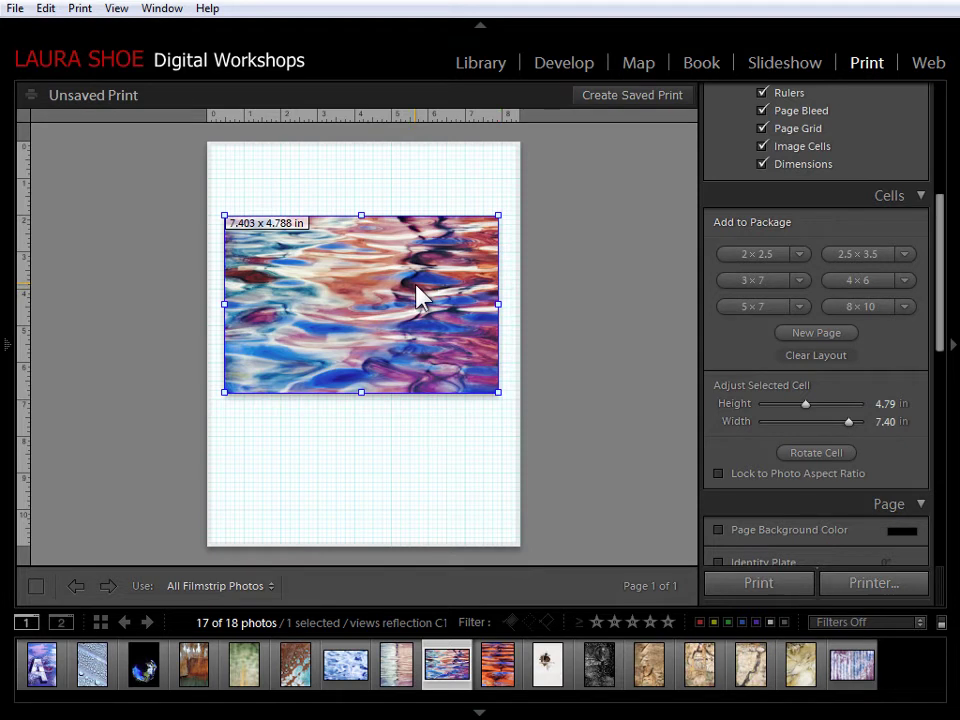
Step: Set Grid Snap to Grid, align the photo cell, and keep ruler units in inches
{"action": "scroll", "coordinate": [940, 352], "scroll_direction": "up", "scroll_amount": 3}
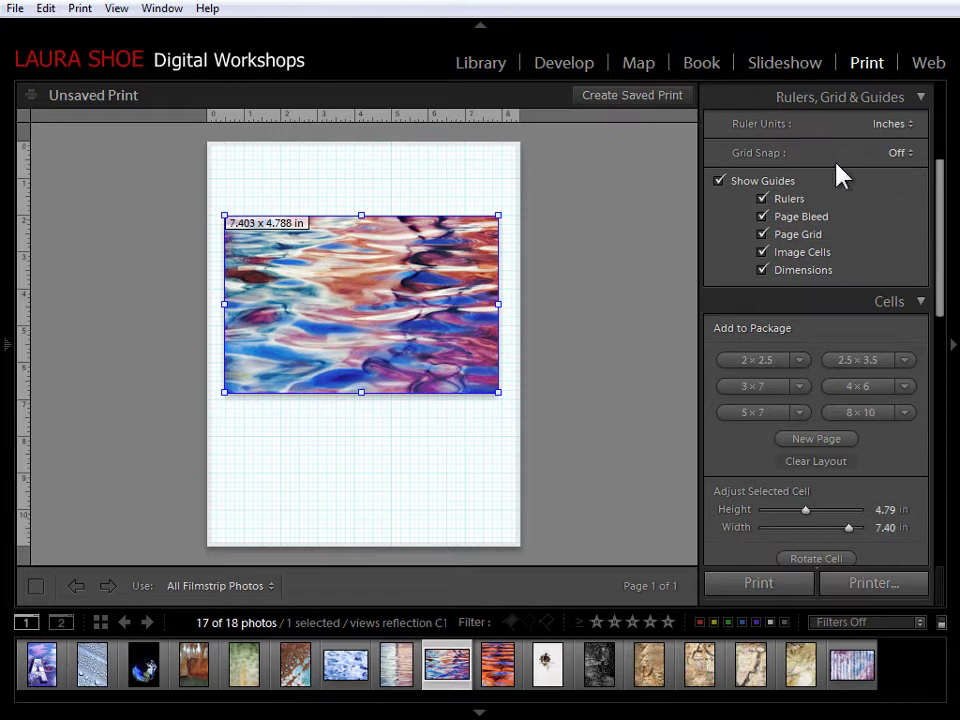
{"action": "left_click", "coordinate": [909, 154]}
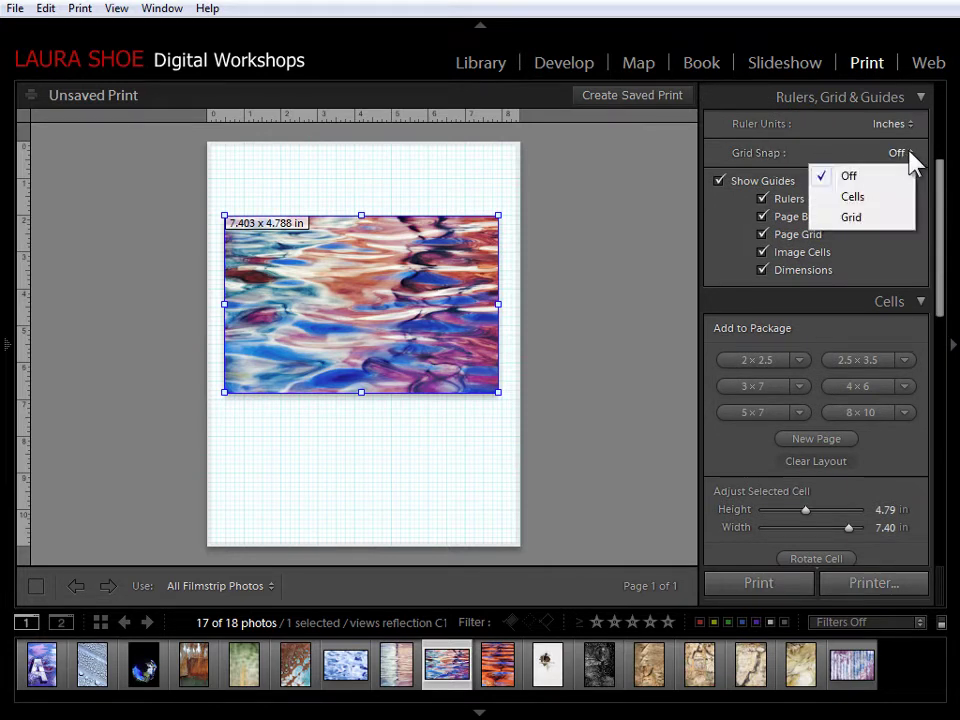
{"action": "left_click", "coordinate": [853, 216]}
{"action": "left_click_drag", "start_coordinate": [360, 326], "coordinate": [363, 316]}
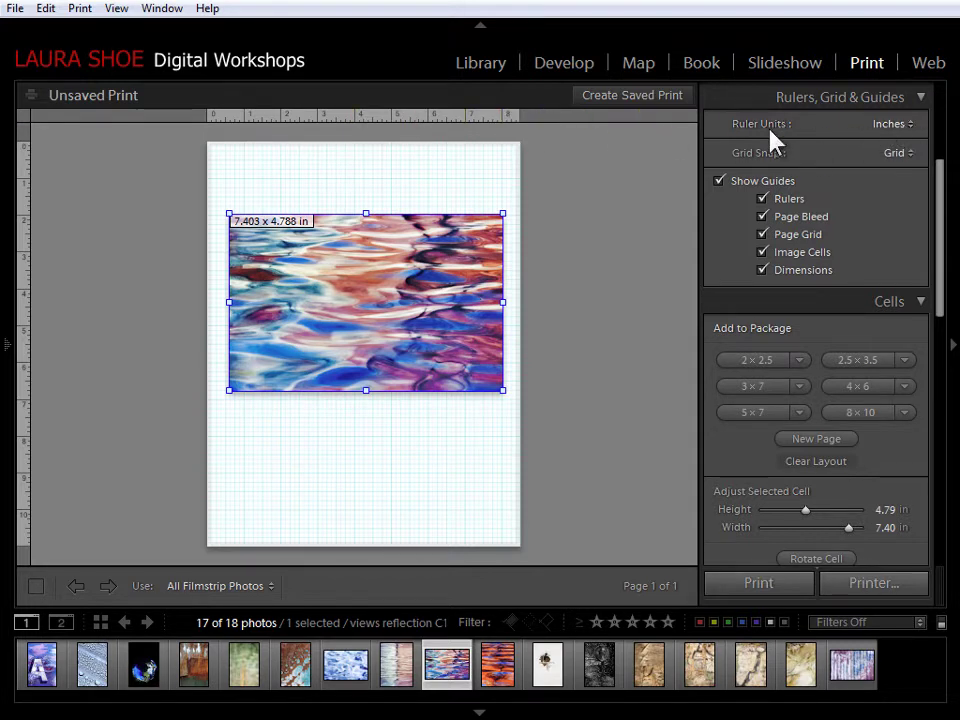
{"action": "left_click", "coordinate": [900, 125]}
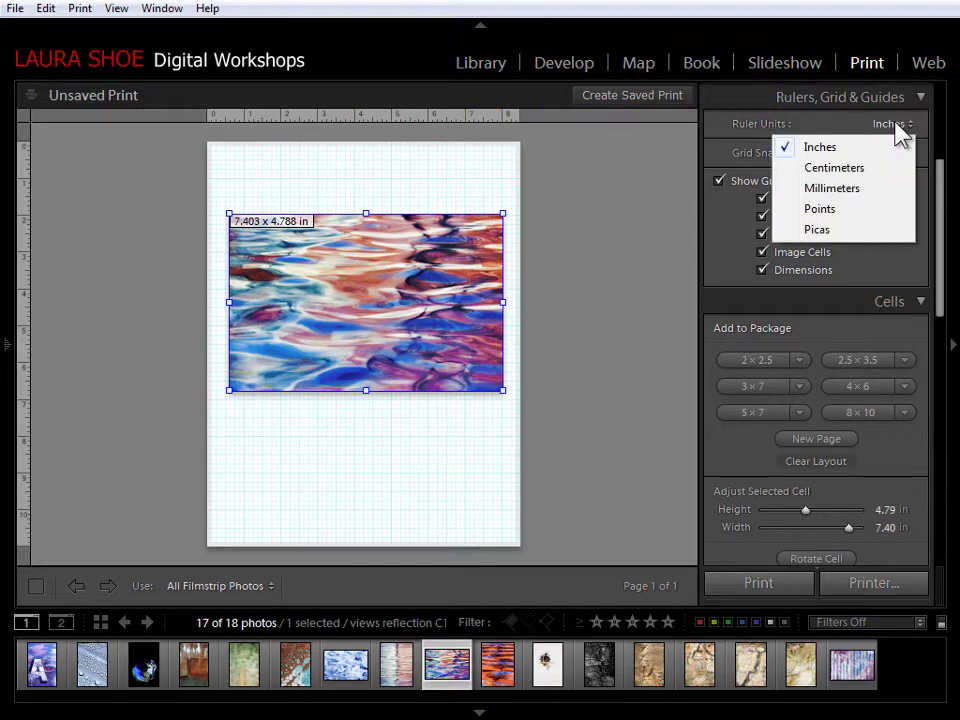
{"action": "left_click", "coordinate": [845, 130]}
{"action": "left_click", "coordinate": [598, 302]}
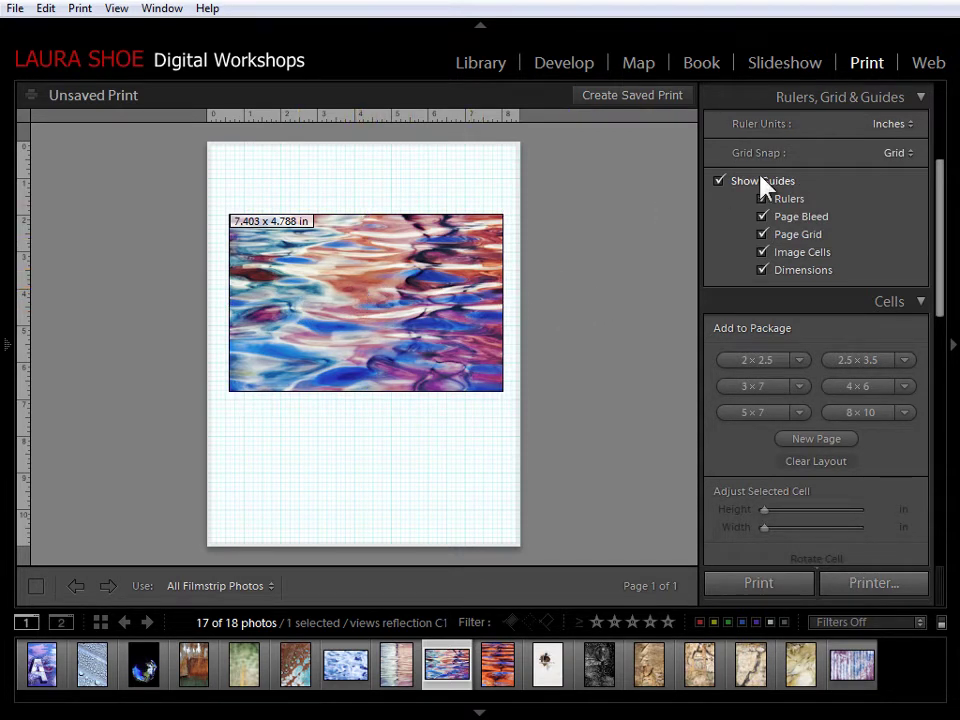
Step: Turn Grid Snap off, nudge the photo cell slightly left, and reframe the water inside it
{"action": "left_click", "coordinate": [898, 153]}
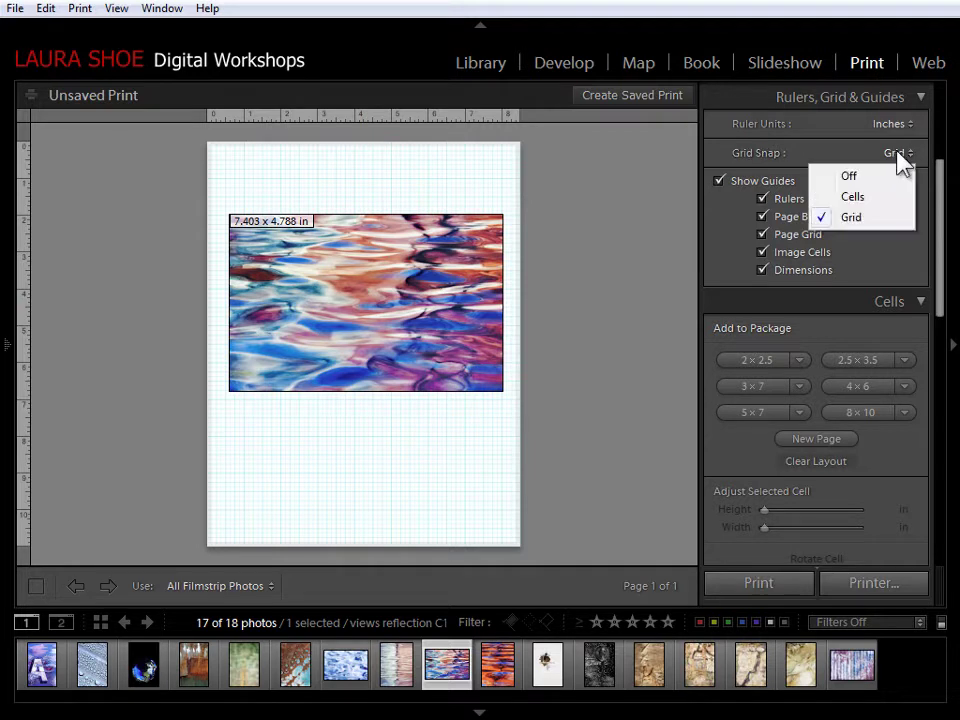
{"action": "left_click", "coordinate": [878, 180]}
{"action": "left_click", "coordinate": [348, 307]}
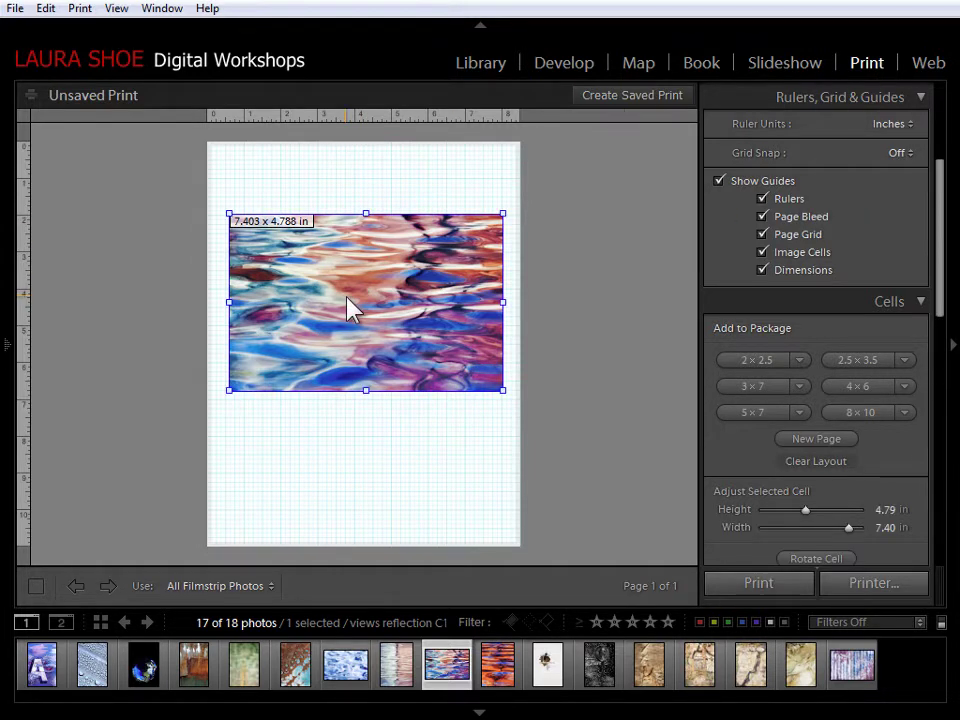
{"action": "left_click_drag", "start_coordinate": [348, 299], "coordinate": [358, 304]}
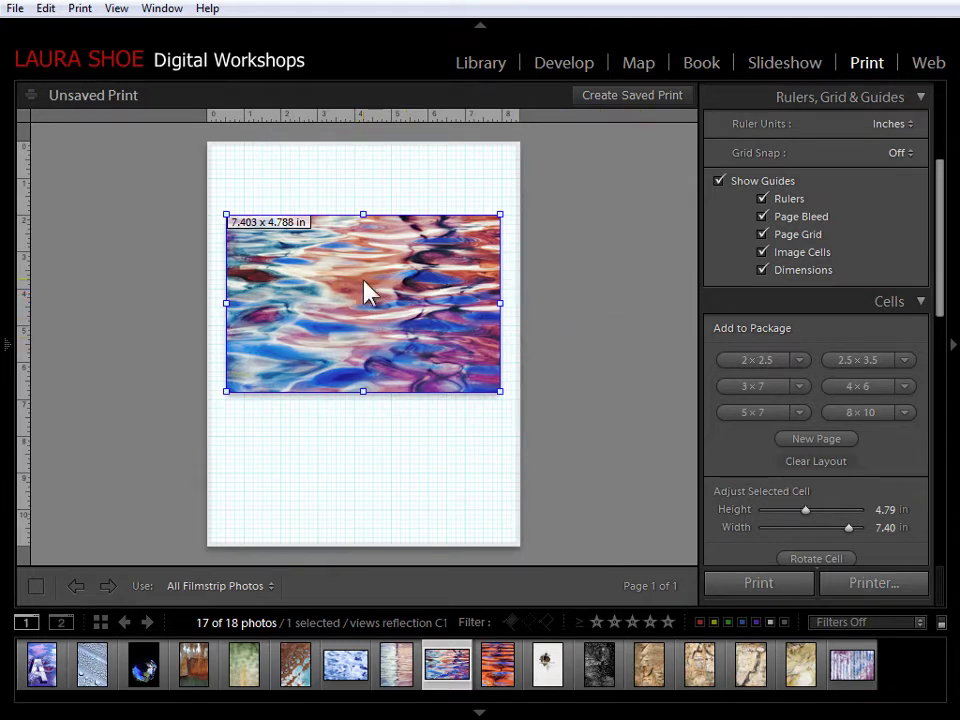
{"action": "mouse_move", "coordinate": [362, 291]}
{"action": "left_mouse_down"}
{"action": "mouse_move", "coordinate": [339, 302]}
{"action": "mouse_move", "coordinate": [343, 313]}
{"action": "mouse_move", "coordinate": [350, 254]}
{"action": "mouse_move", "coordinate": [356, 315]}
{"action": "mouse_move", "coordinate": [360, 281]}
{"action": "mouse_move", "coordinate": [362, 296]}
{"action": "mouse_move", "coordinate": [363, 279]}
{"action": "mouse_move", "coordinate": [372, 280]}
{"action": "left_mouse_up"}
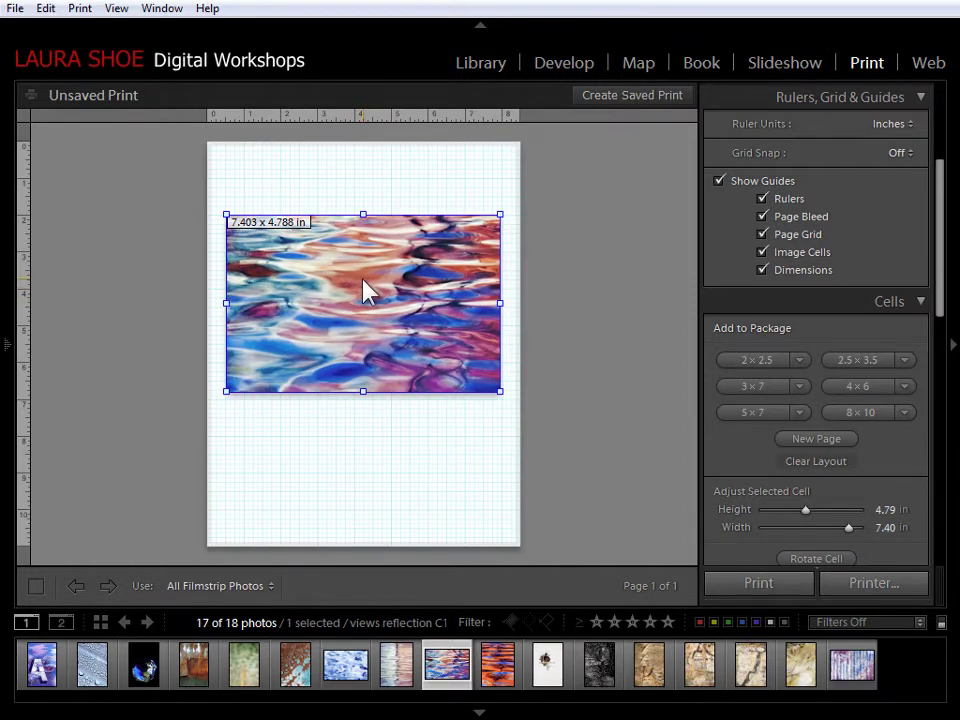
Step: Try Match Photo Aspect Ratio and undo it, then add the pale streaked photo at 3.441 × 3.076 in
{"action": "right_click", "coordinate": [357, 283]}
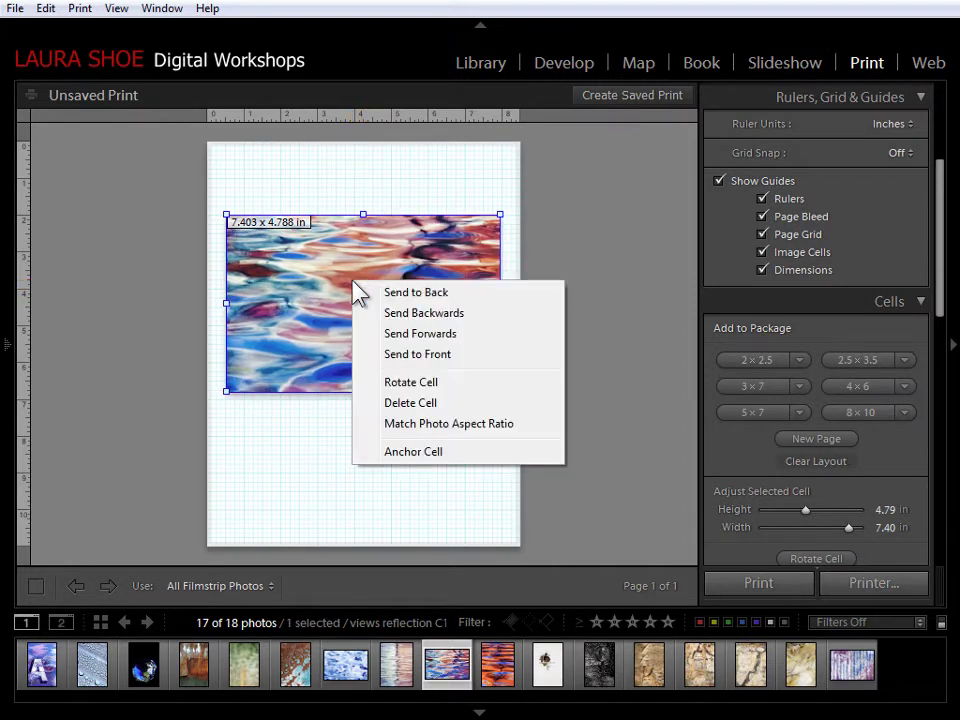
{"action": "left_click", "coordinate": [417, 424]}
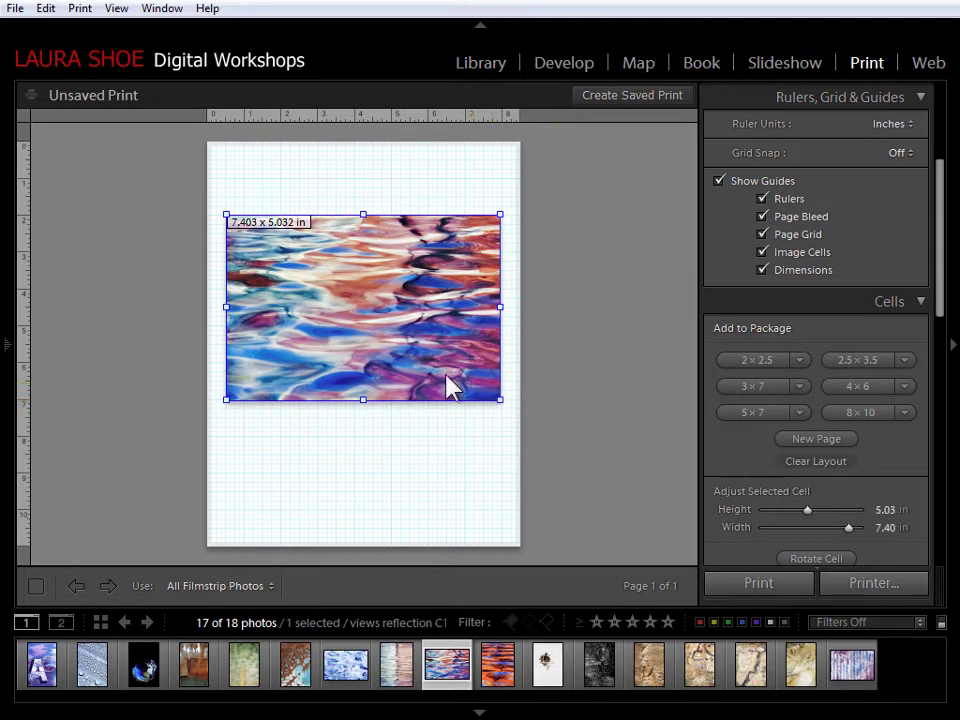
{"action": "key", "text": "ctrl+z"}
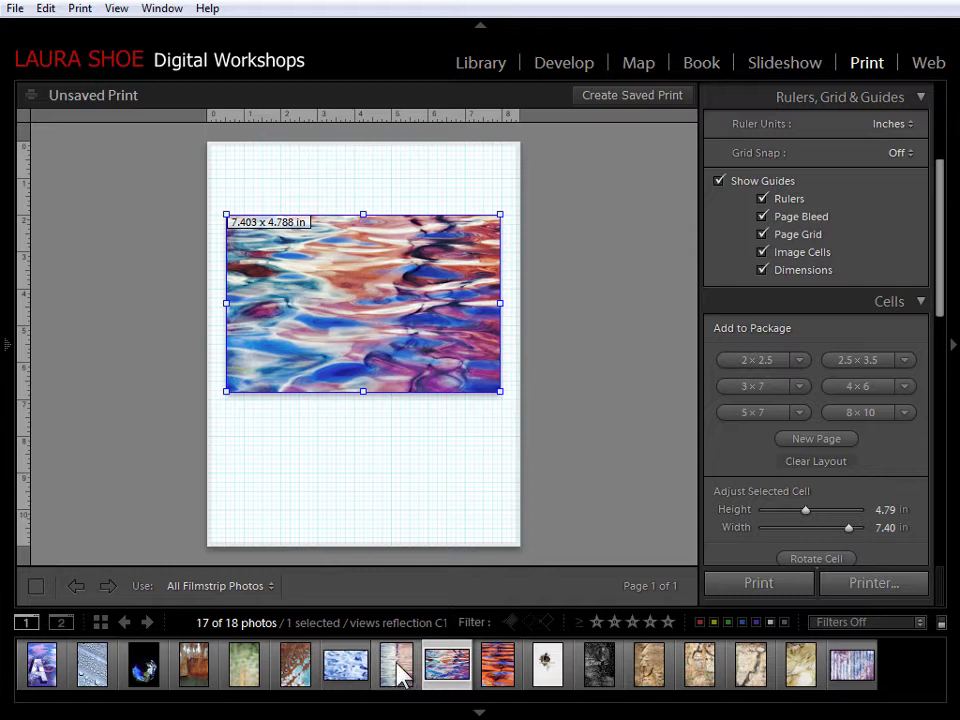
{"action": "left_click_drag", "start_coordinate": [398, 666], "coordinate": [271, 475]}
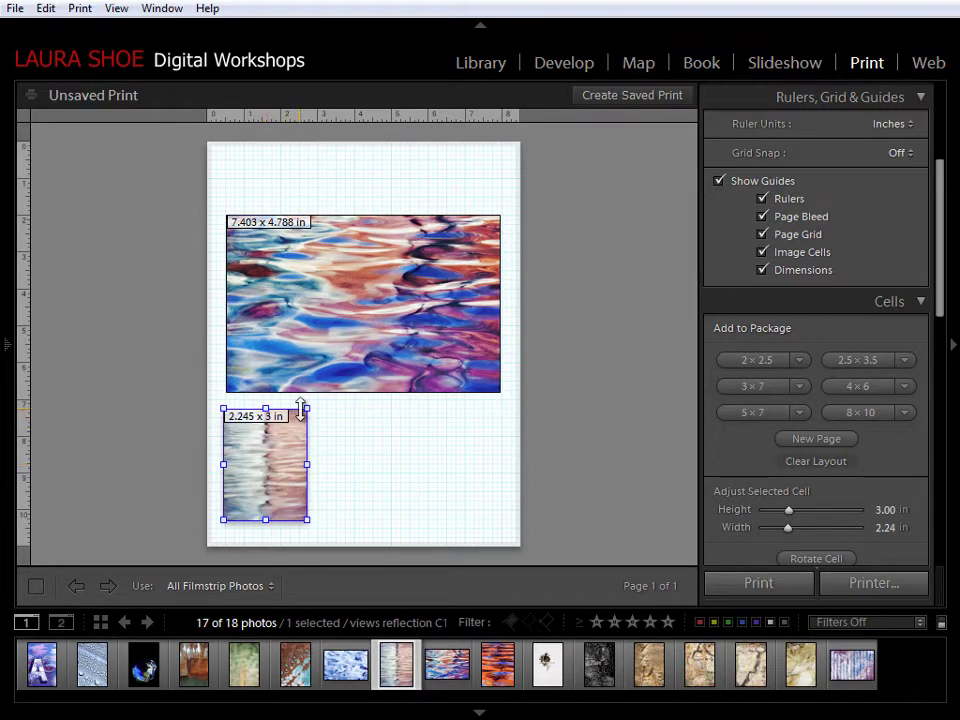
{"action": "left_click_drag", "start_coordinate": [309, 521], "coordinate": [357, 530]}
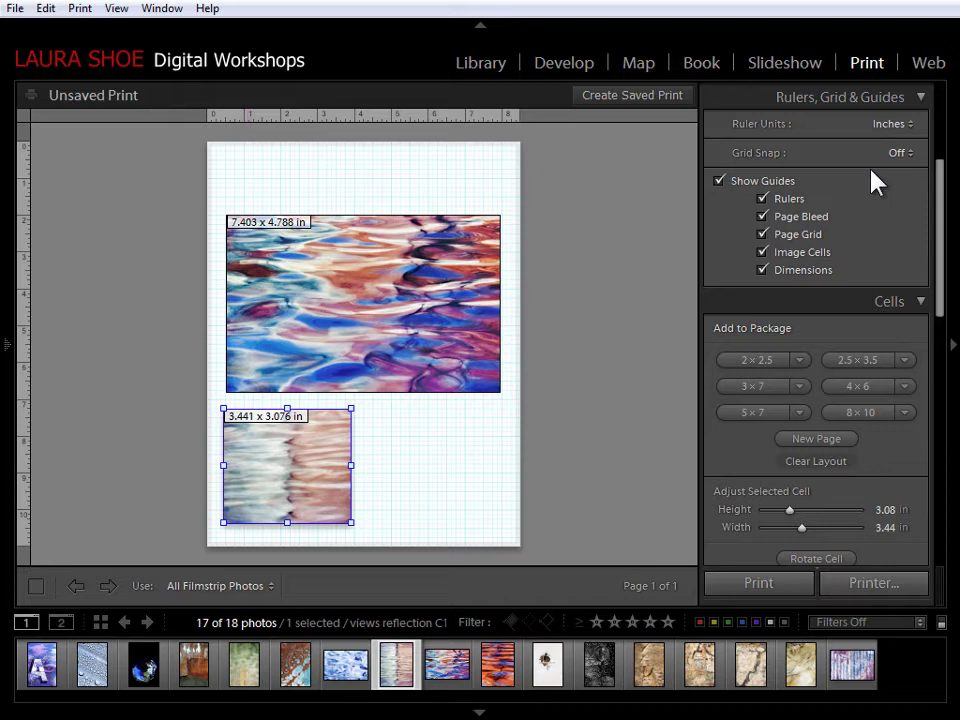
Step: Set Grid Snap to Cells, align the lower cell, and duplicate it to the right
{"action": "left_click", "coordinate": [899, 153]}
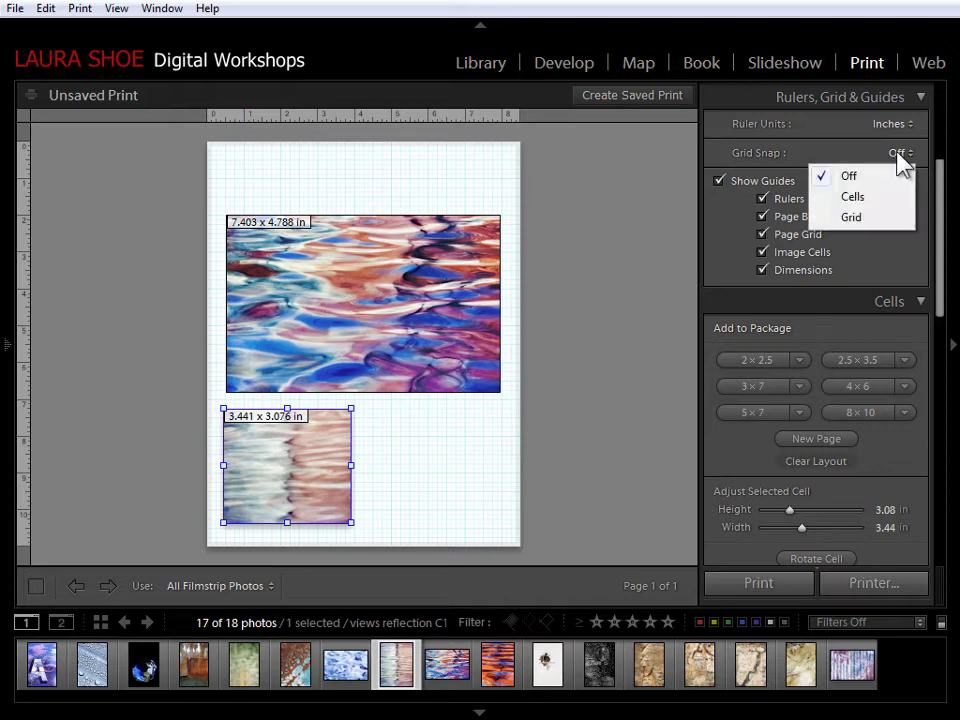
{"action": "left_click", "coordinate": [864, 197]}
{"action": "mouse_move", "coordinate": [262, 482]}
{"action": "left_mouse_down"}
{"action": "mouse_move", "coordinate": [289, 482]}
{"action": "mouse_move", "coordinate": [272, 482]}
{"action": "left_mouse_up"}
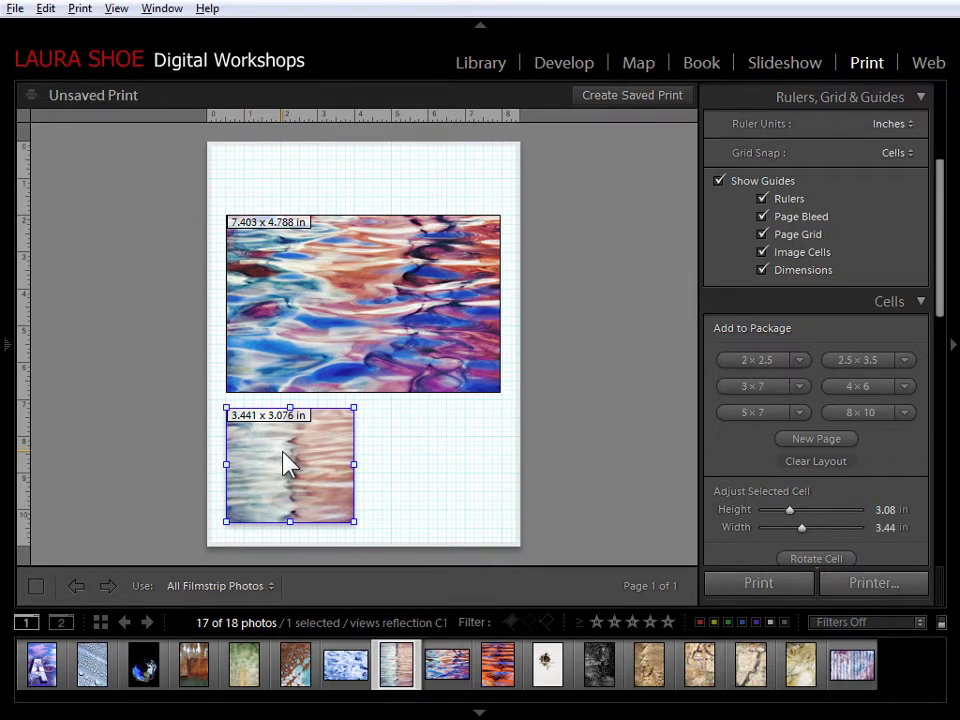
{"action": "left_click_drag", "start_coordinate": [279, 467], "coordinate": [444, 480]}
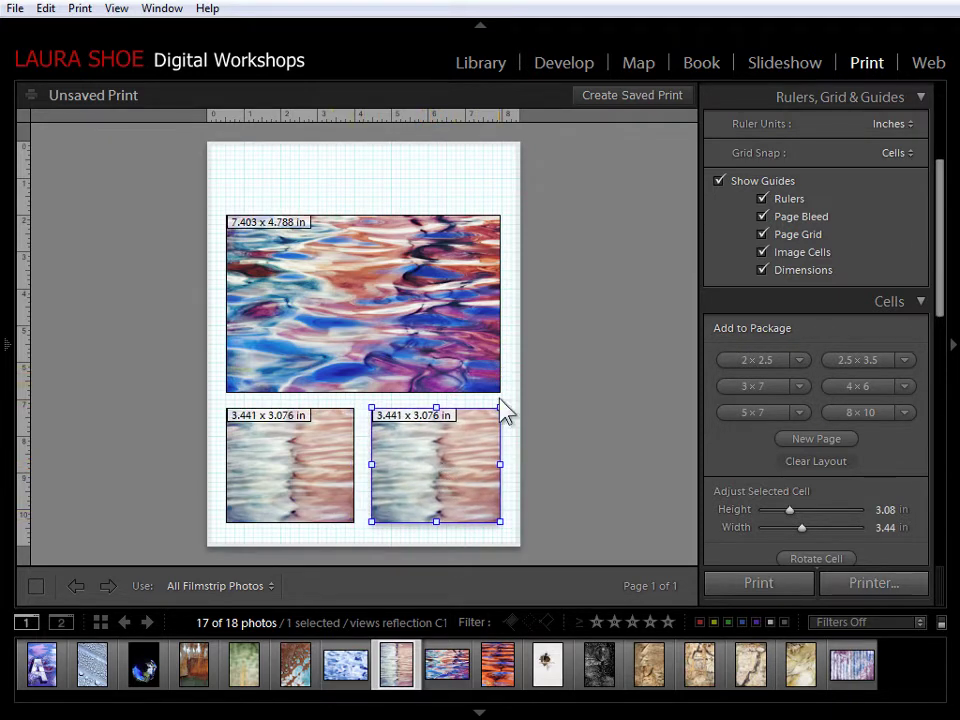
{"action": "left_click", "coordinate": [578, 468]}
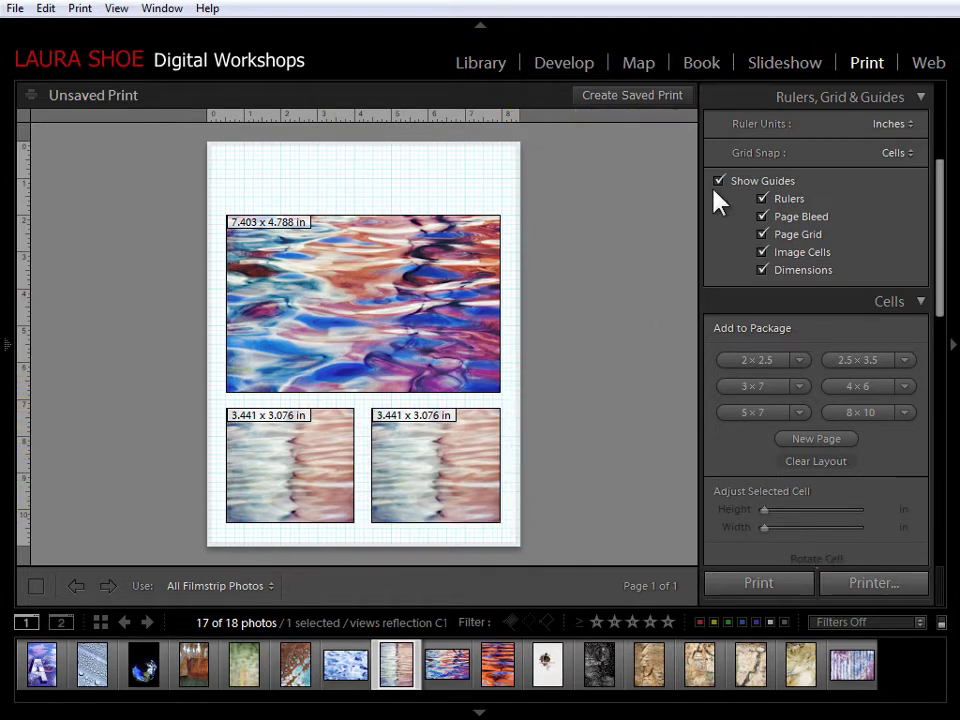
Step: Turn off Show Guides and drop the blue swirl photo into the lower-right cell
{"action": "left_click", "coordinate": [737, 184]}
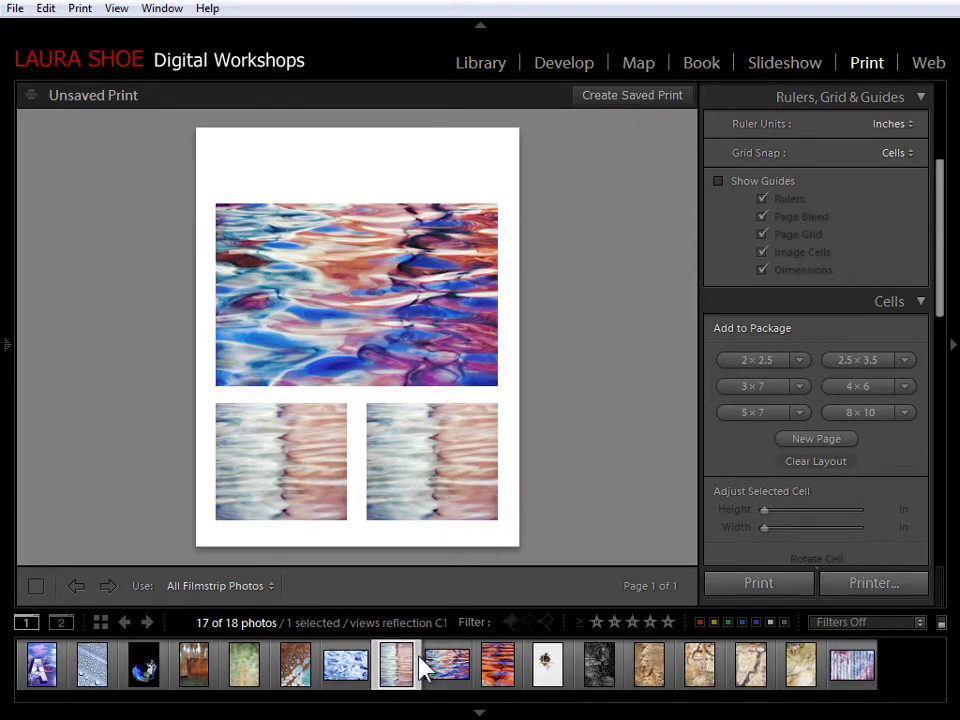
{"action": "left_click_drag", "start_coordinate": [356, 678], "coordinate": [424, 456]}
{"action": "left_click", "coordinate": [422, 461]}
{"action": "left_click", "coordinate": [573, 247]}
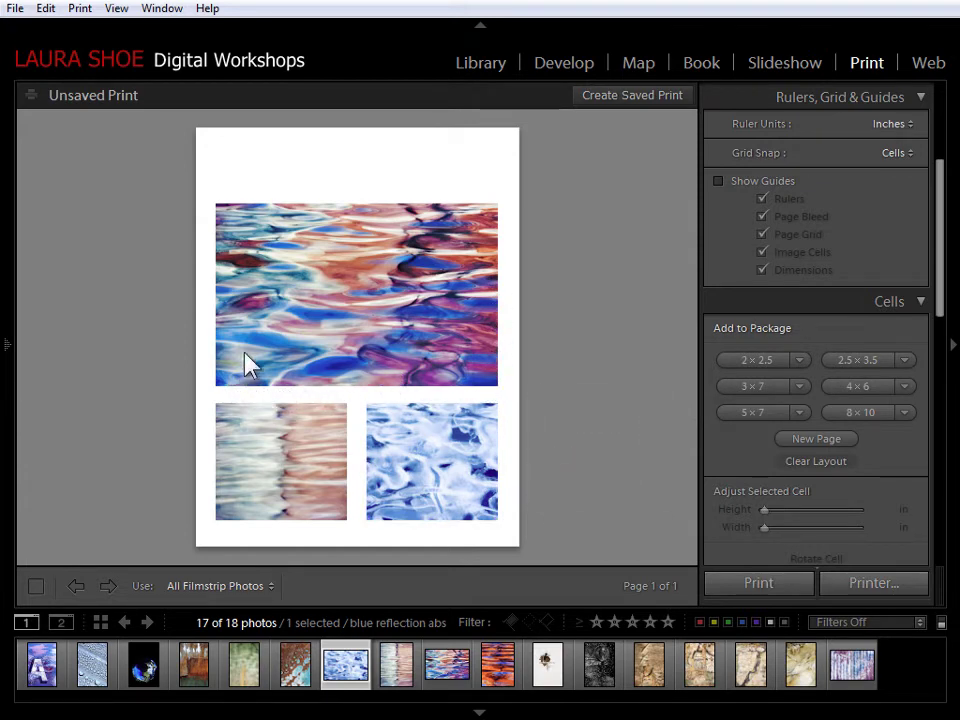
Step: Enable Inner Stroke on the photos, colour it near-white light grey, and set width to 5.2 pt
{"action": "left_click_drag", "start_coordinate": [939, 302], "coordinate": [943, 242]}
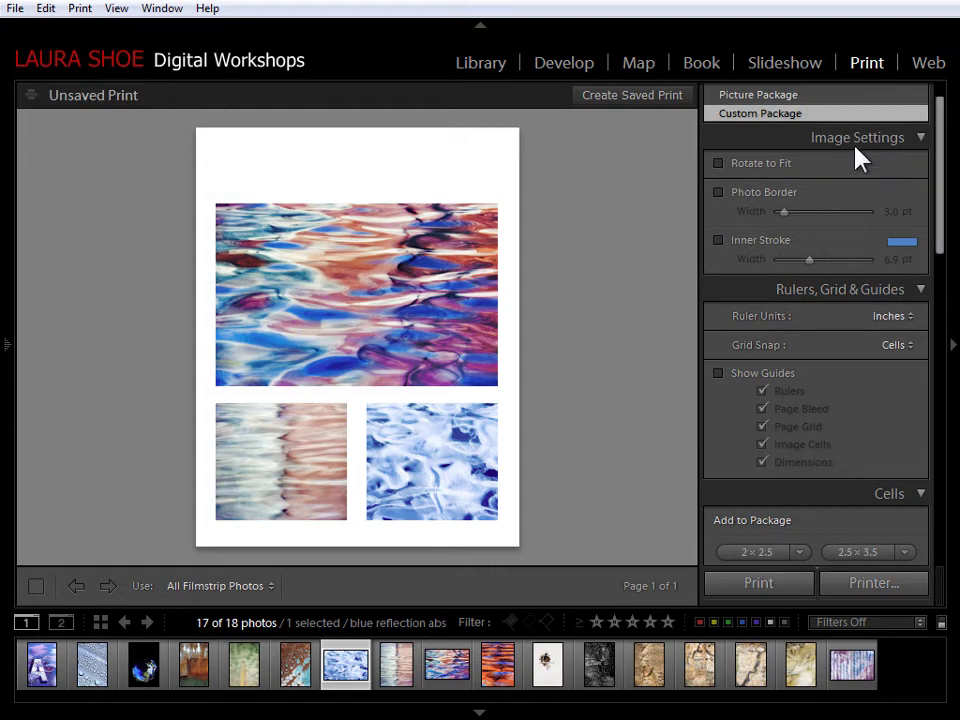
{"action": "left_click", "coordinate": [718, 240]}
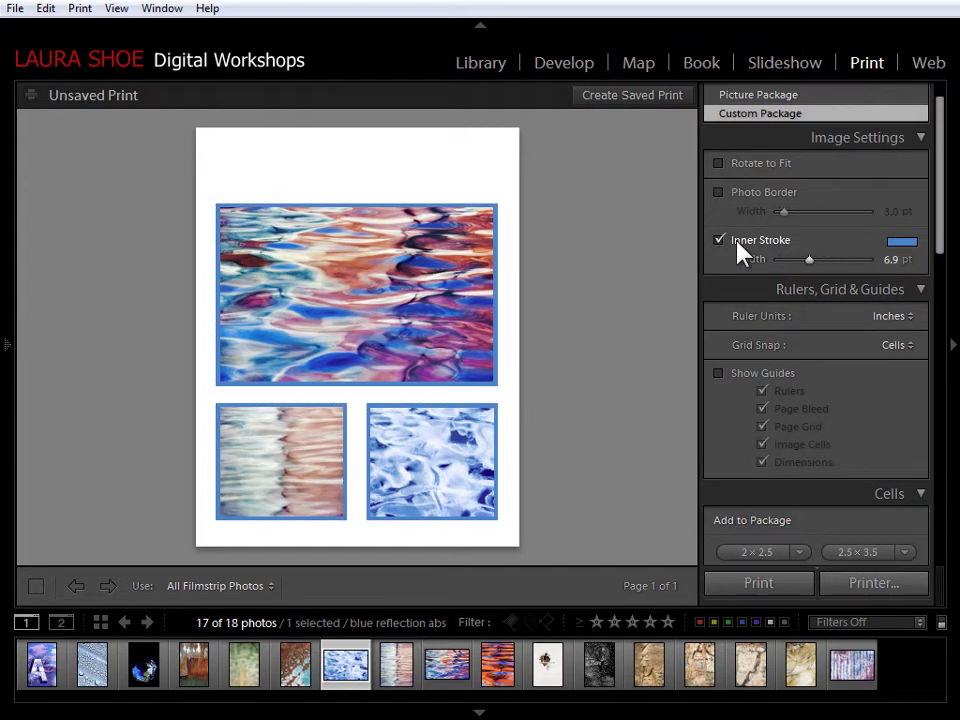
{"action": "left_click", "coordinate": [905, 245]}
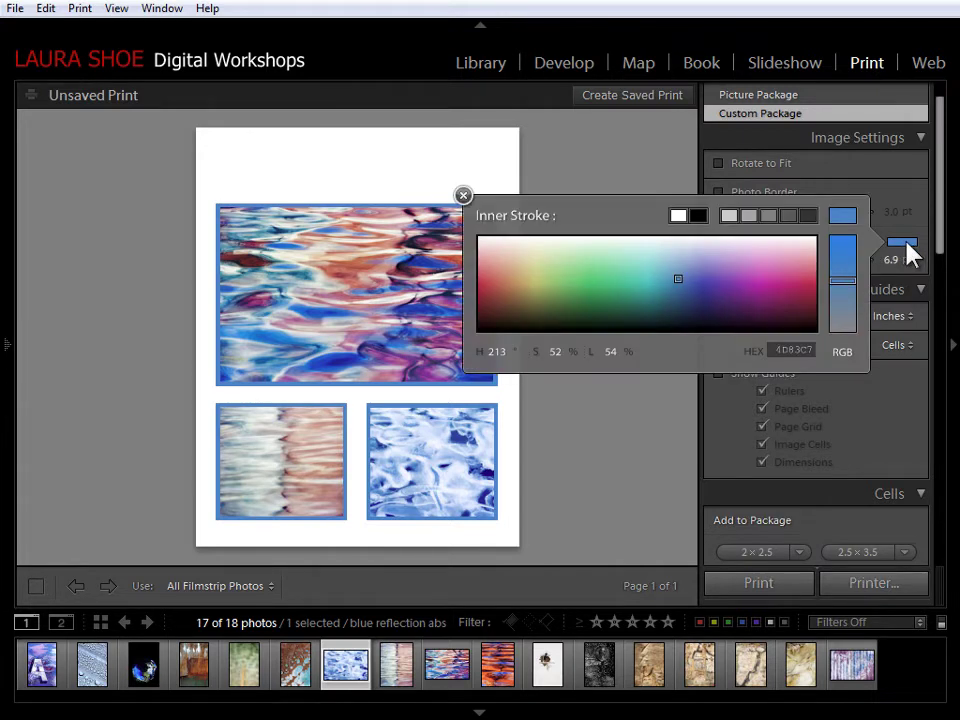
{"action": "left_click", "coordinate": [730, 216]}
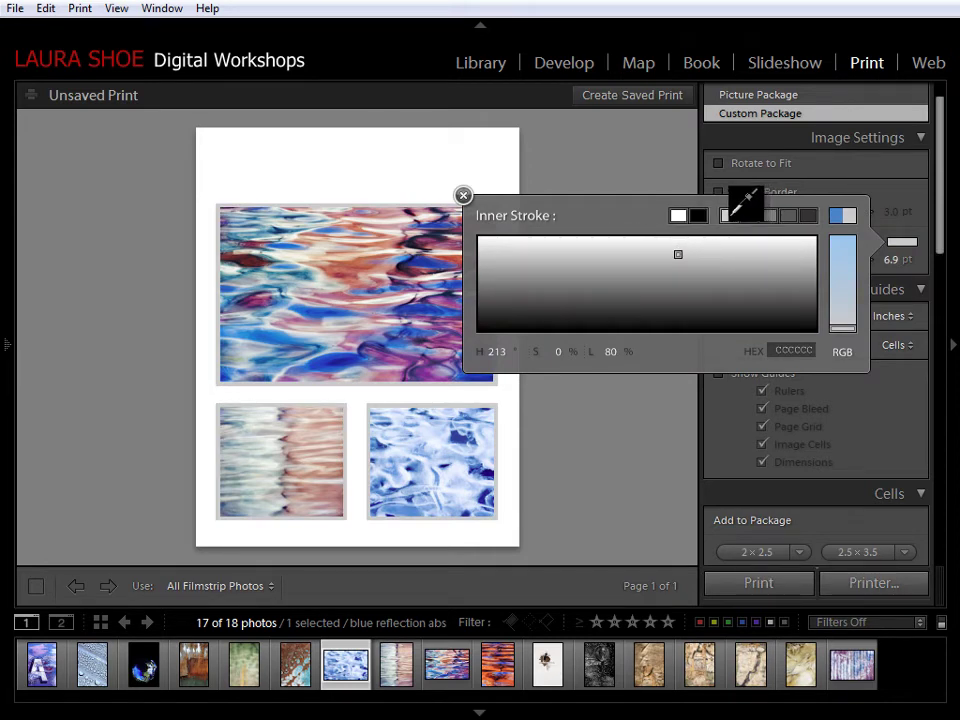
{"action": "left_click", "coordinate": [678, 253]}
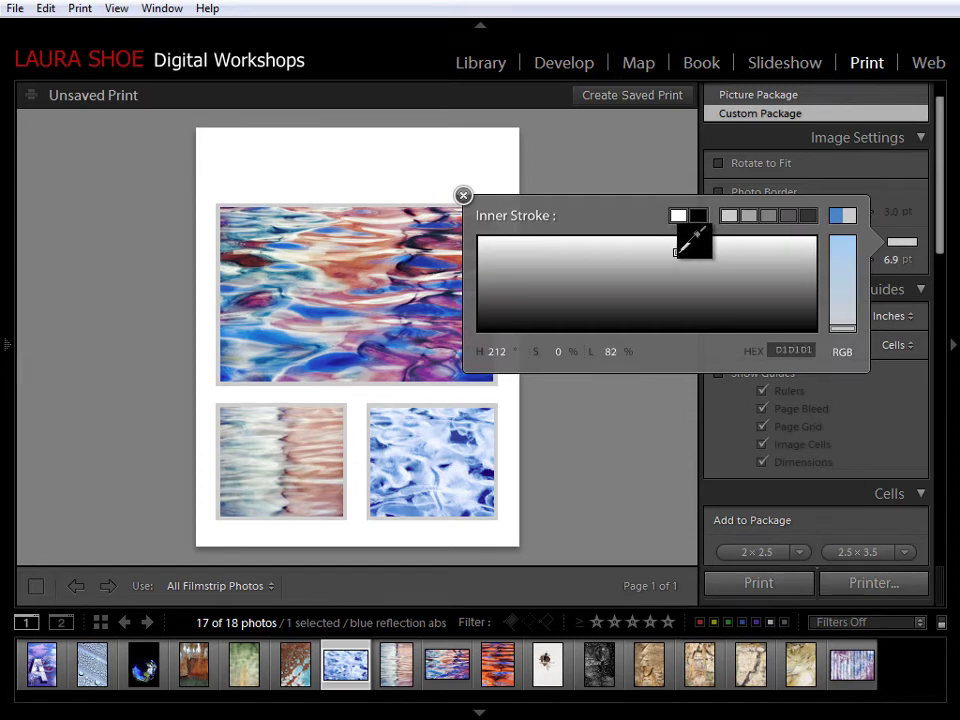
{"action": "left_click_drag", "start_coordinate": [680, 252], "coordinate": [678, 249]}
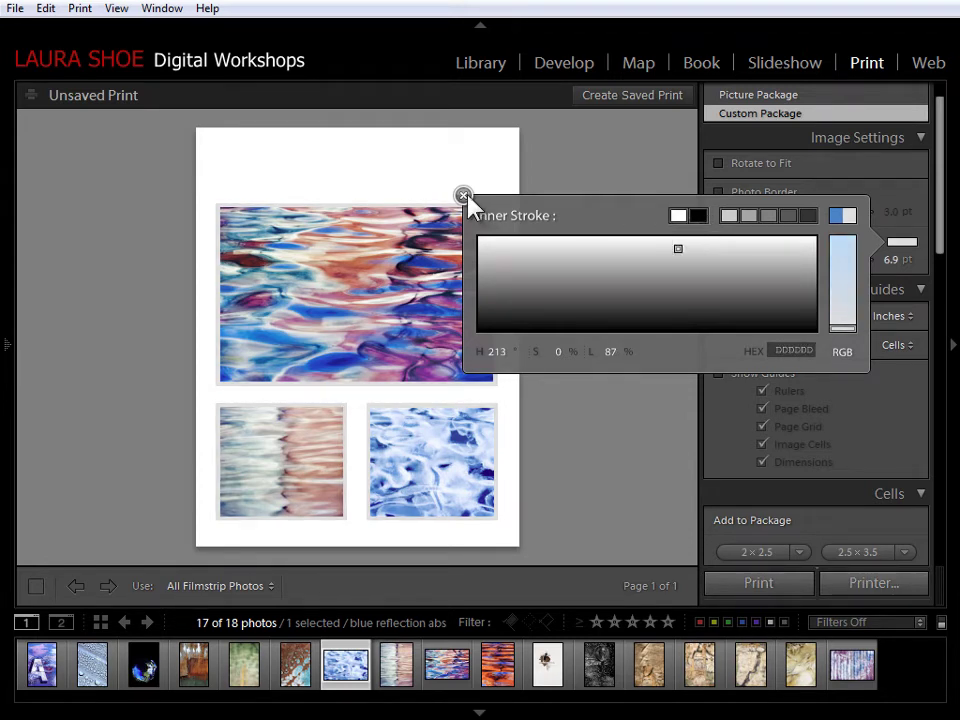
{"action": "left_click", "coordinate": [463, 195]}
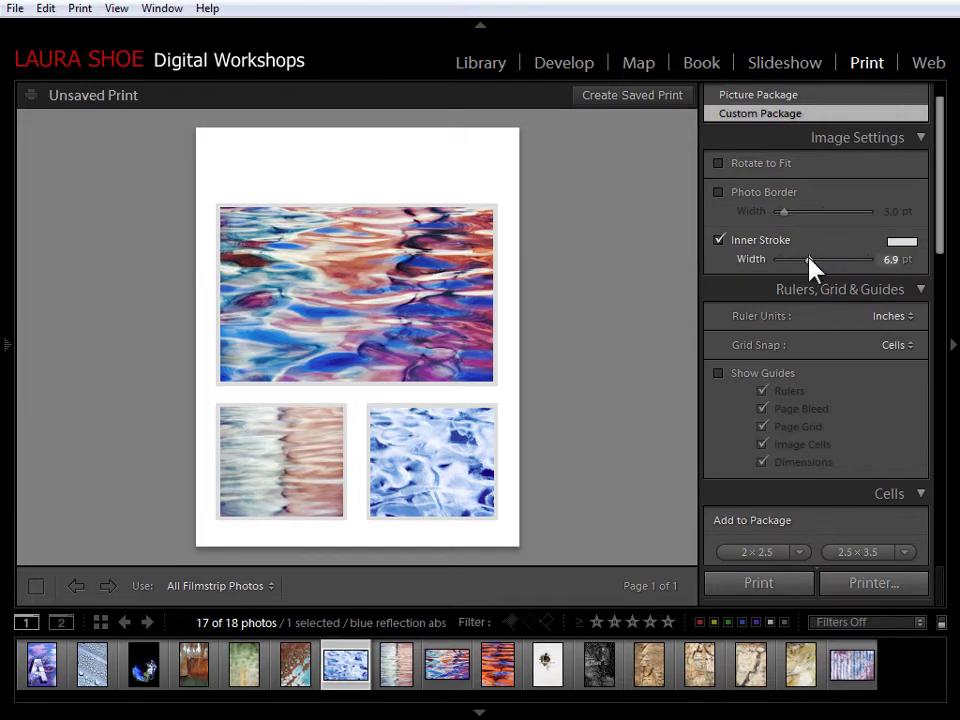
{"action": "left_click_drag", "start_coordinate": [808, 258], "coordinate": [801, 259]}
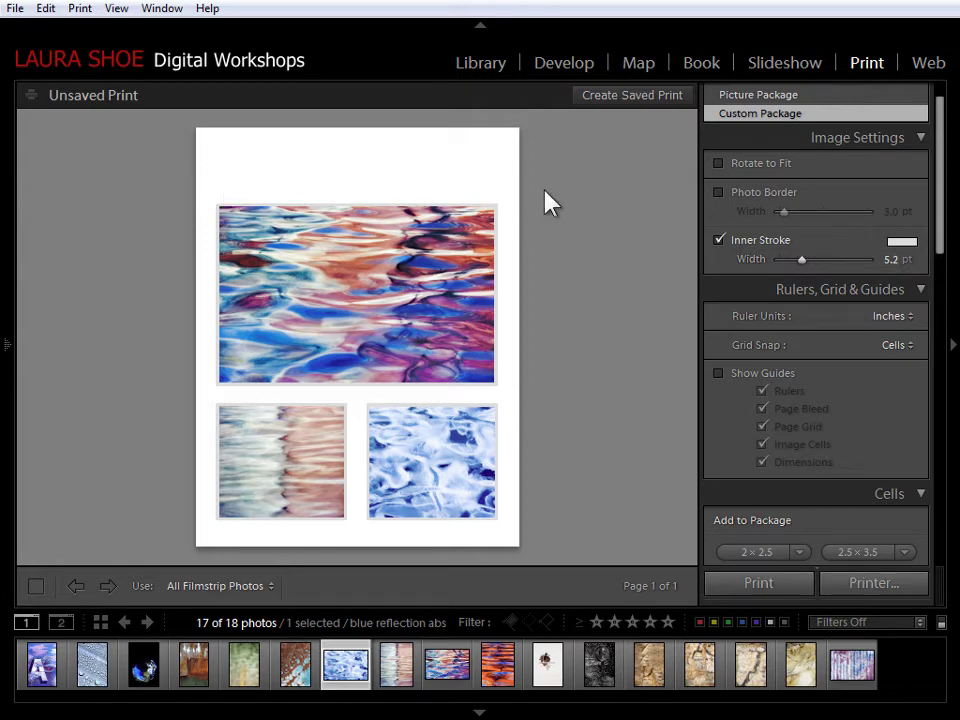
Step: Turn on the Identity Plate, scale it to 62%, and move it into the top margin
{"action": "left_click_drag", "start_coordinate": [943, 193], "coordinate": [956, 392]}
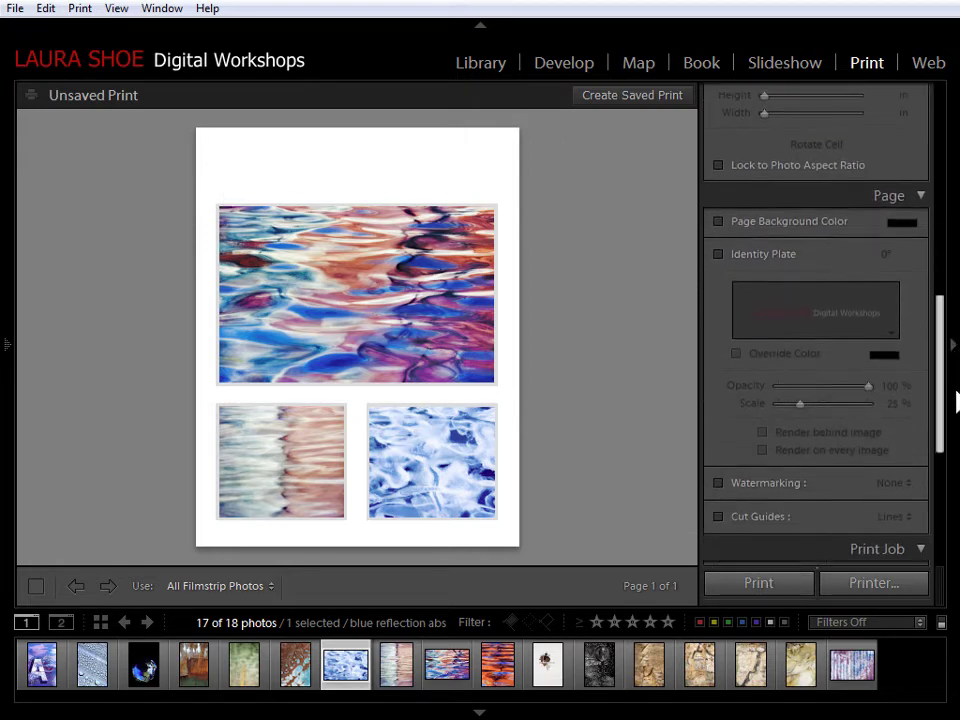
{"action": "left_click", "coordinate": [718, 250]}
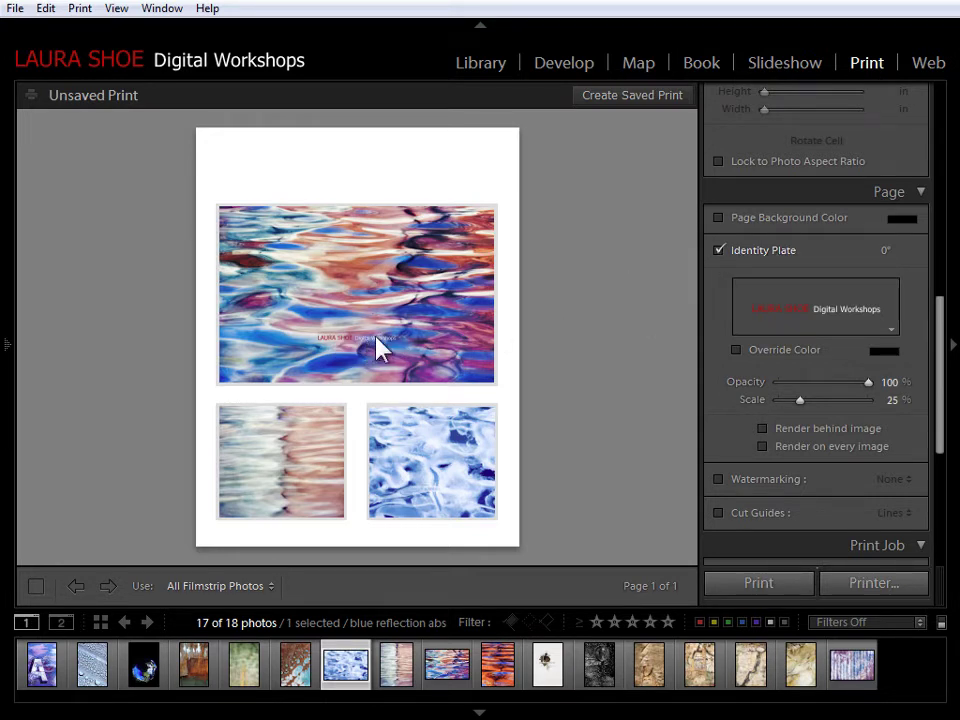
{"action": "left_click_drag", "start_coordinate": [800, 400], "coordinate": [828, 408]}
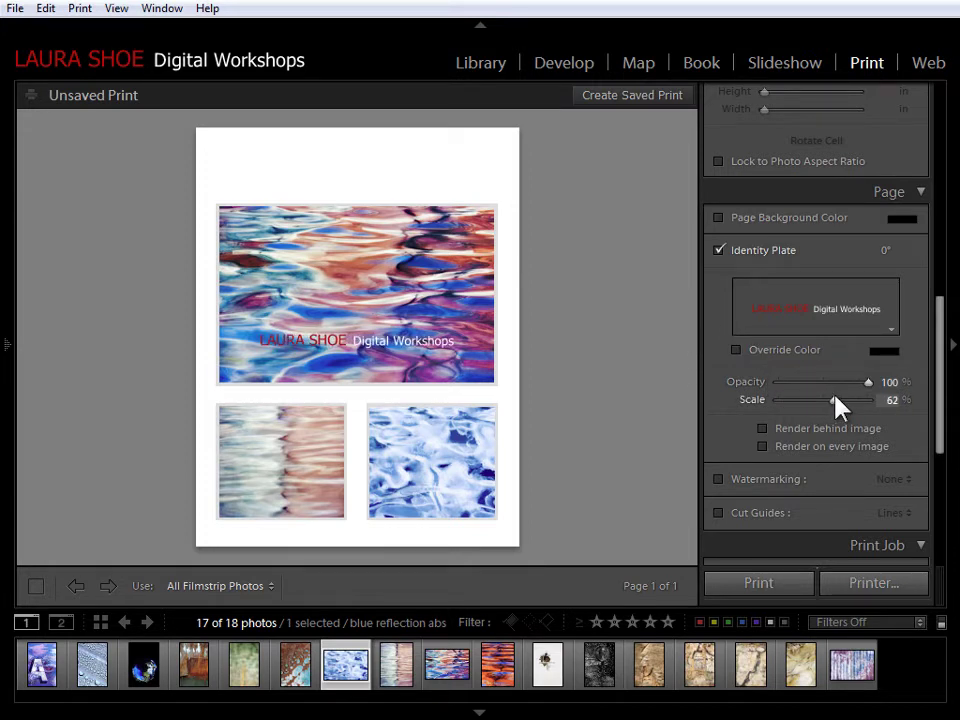
{"action": "left_click", "coordinate": [364, 342]}
{"action": "left_click_drag", "start_coordinate": [364, 342], "coordinate": [370, 182]}
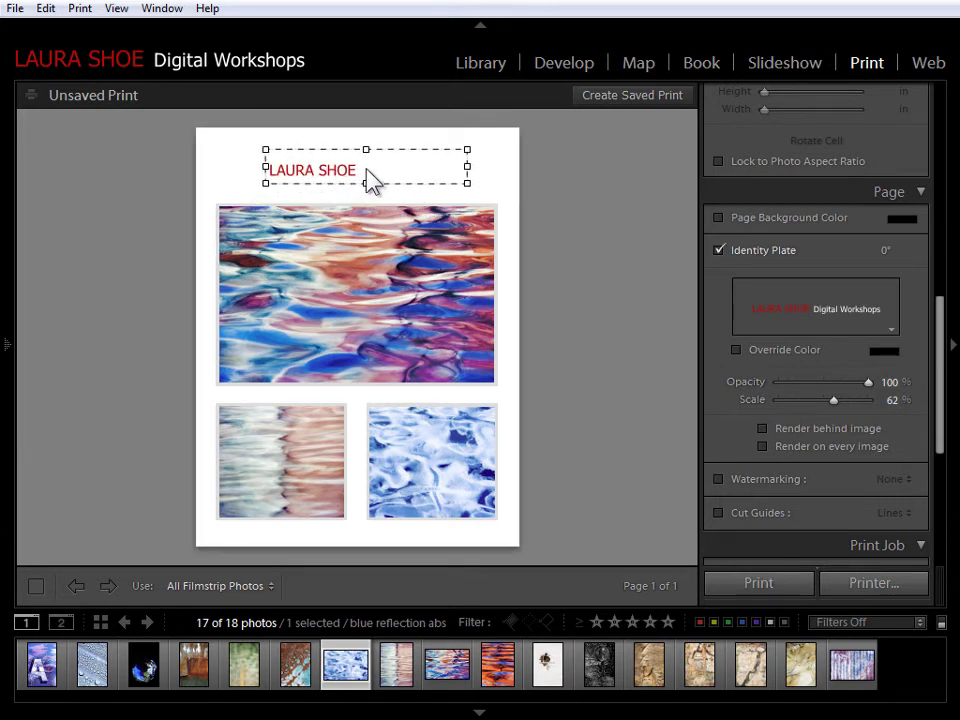
Step: Edit the identity plate text to 'Reflections' in Papyrus, leaving the preset unsaved
{"action": "left_click", "coordinate": [818, 312]}
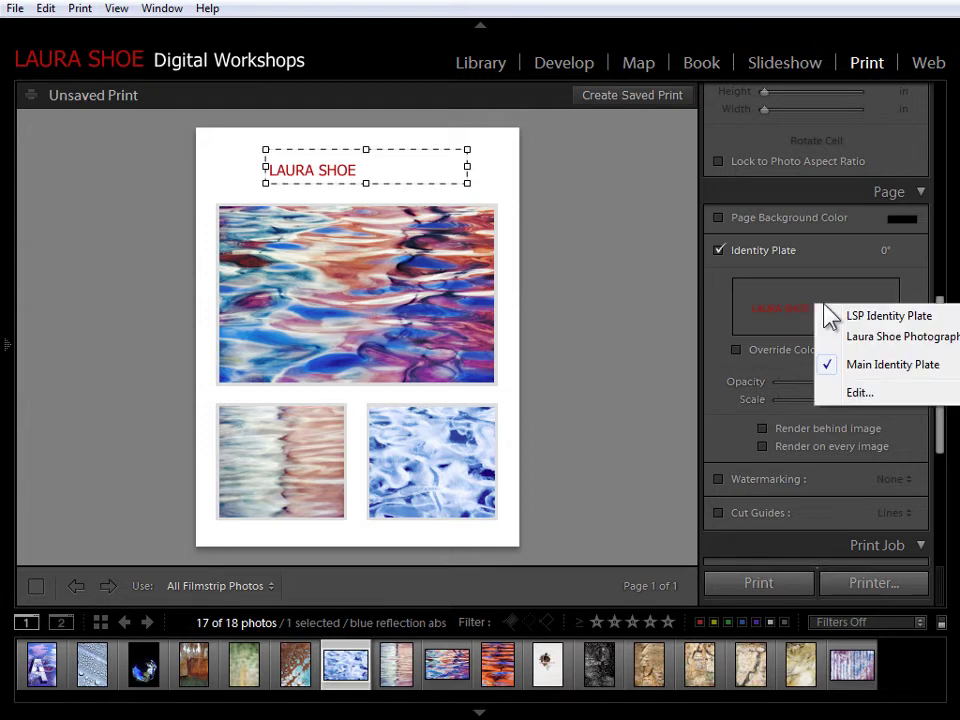
{"action": "left_click", "coordinate": [872, 394]}
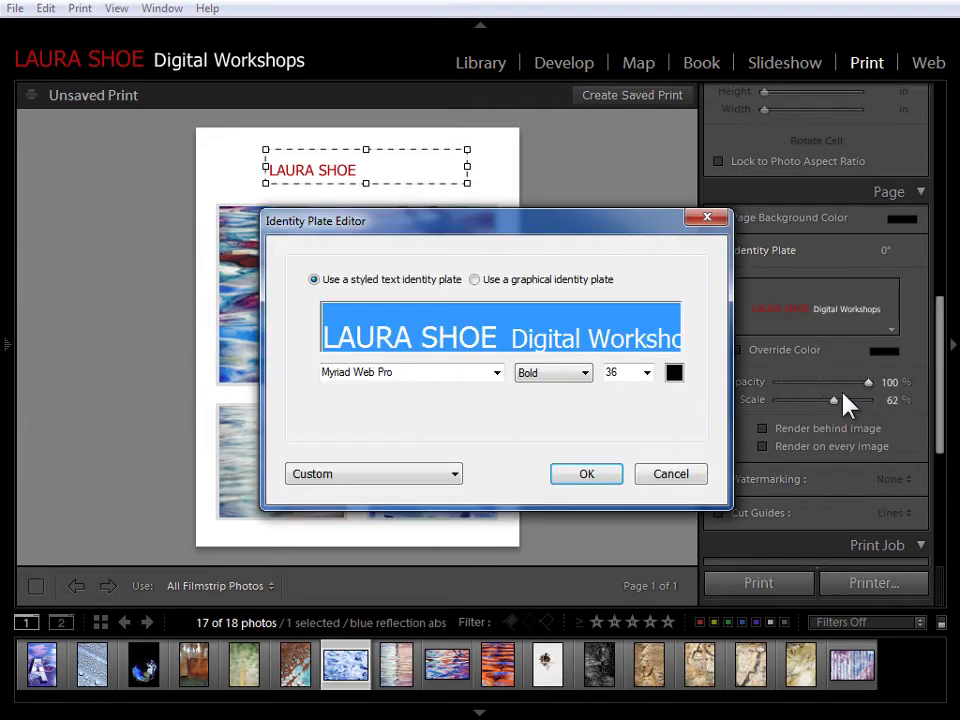
{"action": "type", "text": "Re"}
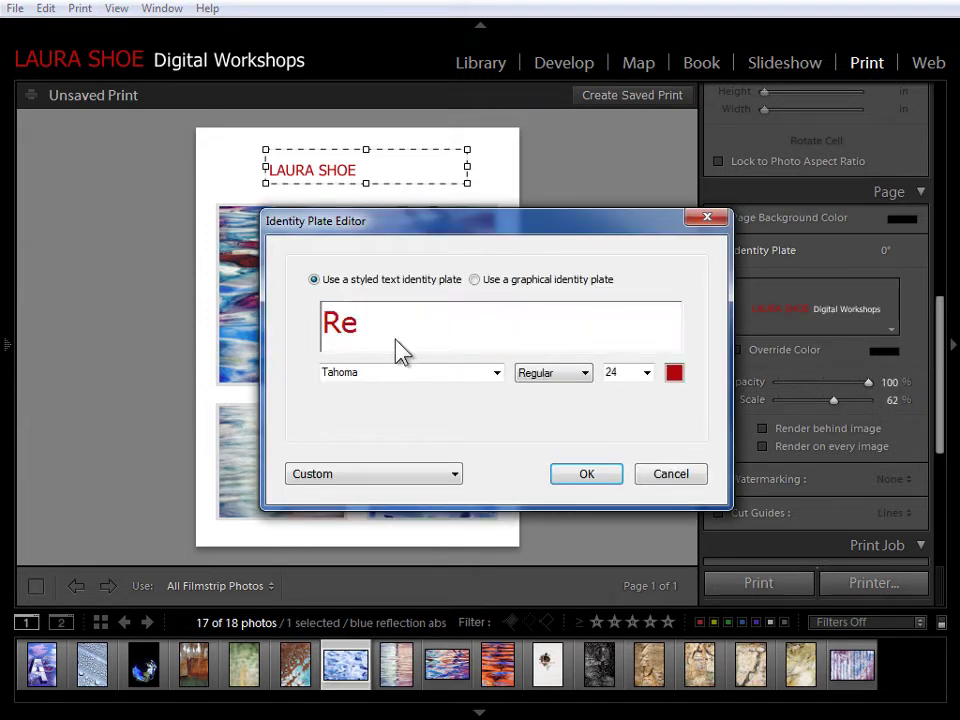
{"action": "type", "text": "flections"}
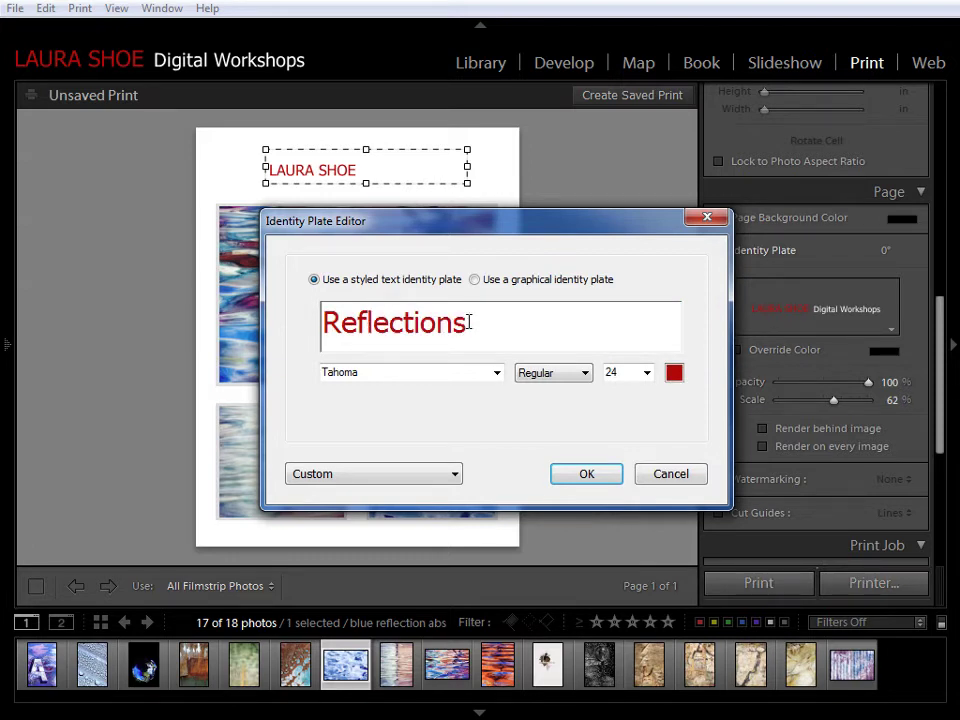
{"action": "left_click_drag", "start_coordinate": [472, 322], "coordinate": [302, 328]}
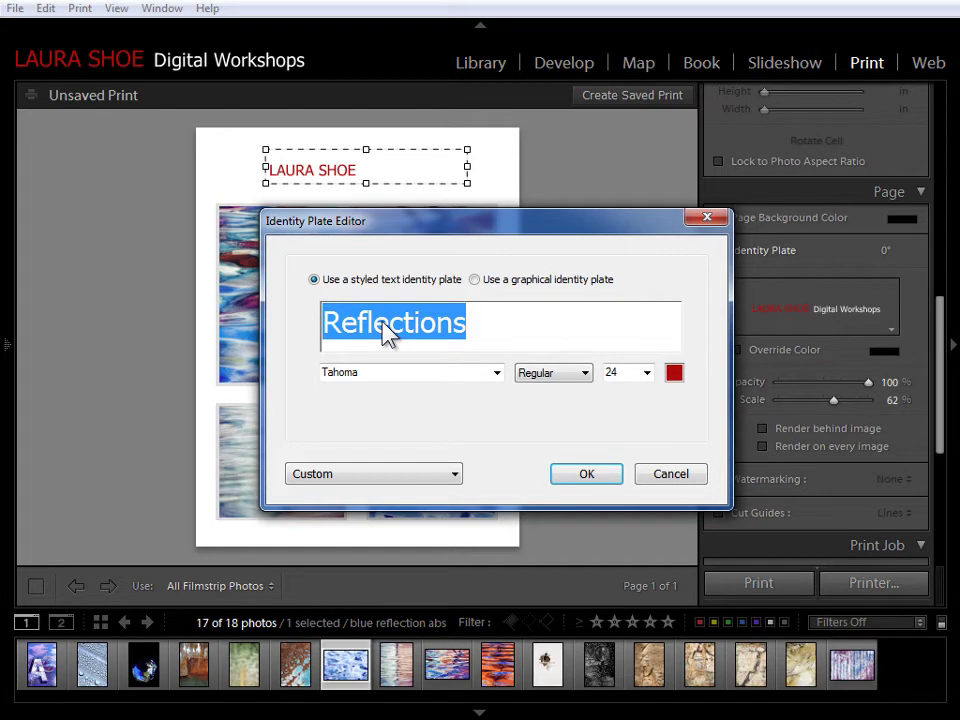
{"action": "left_click", "coordinate": [499, 377]}
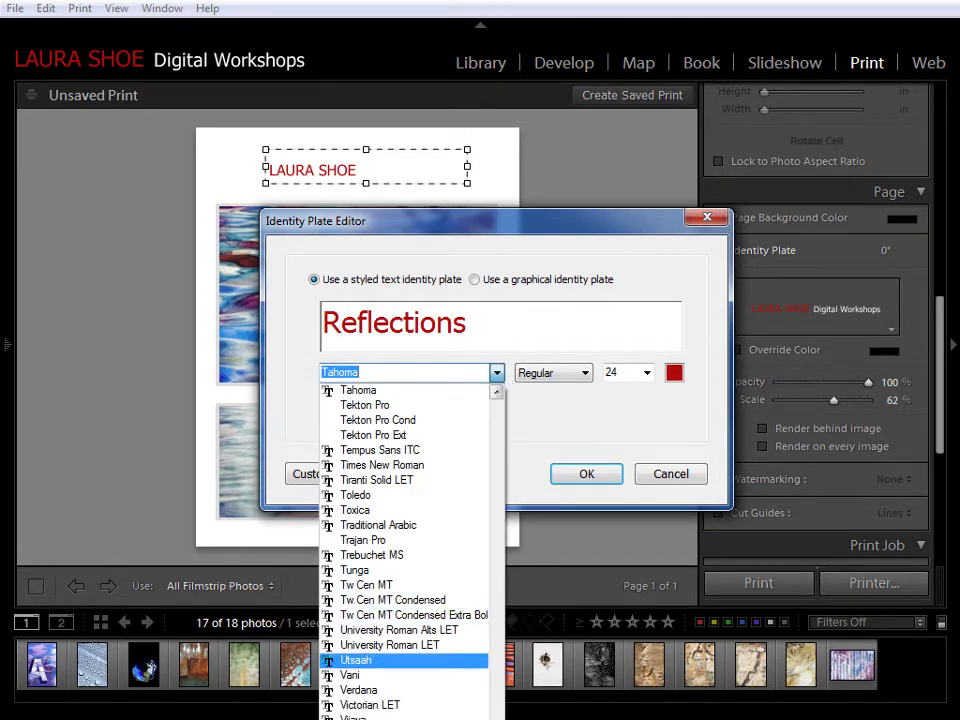
{"action": "scroll", "coordinate": [410, 550], "scroll_direction": "up", "scroll_amount": 20}
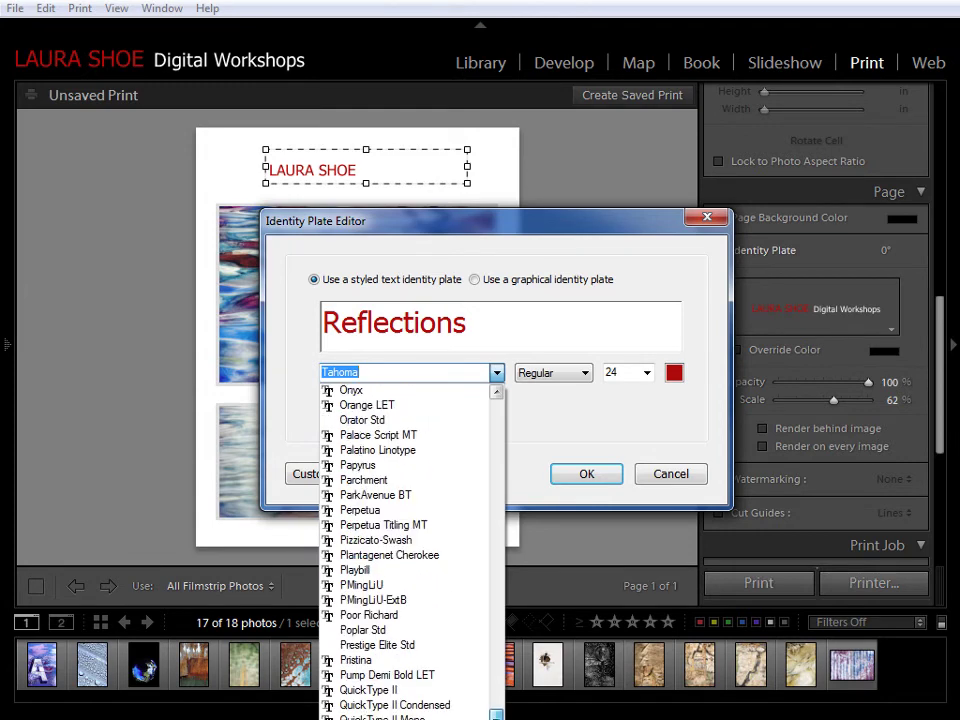
{"action": "left_click", "coordinate": [440, 465]}
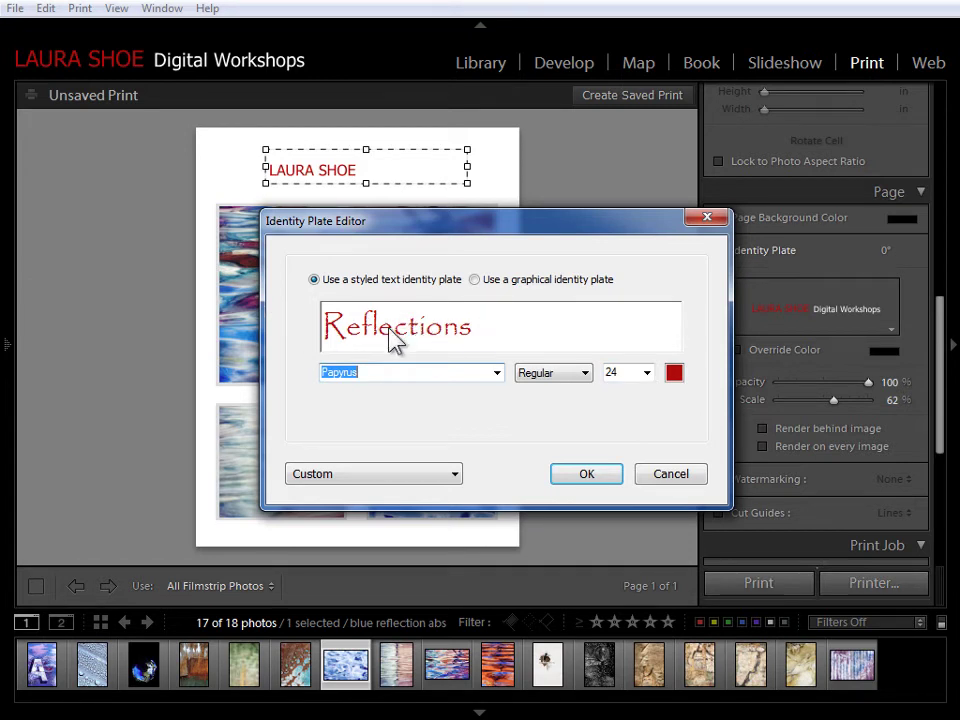
{"action": "left_click", "coordinate": [357, 473]}
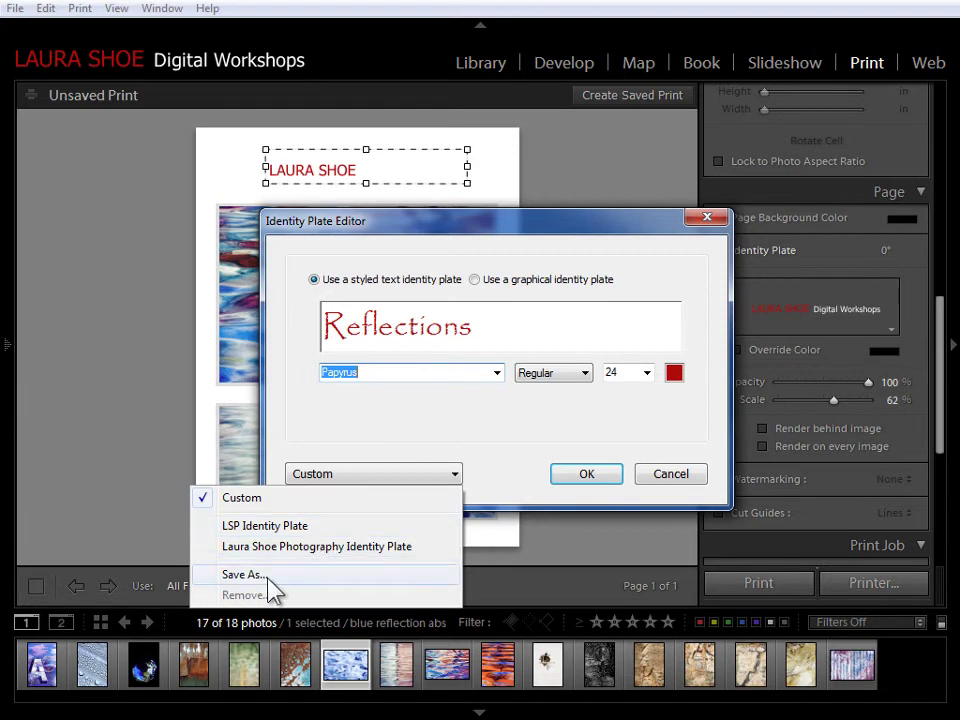
{"action": "left_click", "coordinate": [512, 422]}
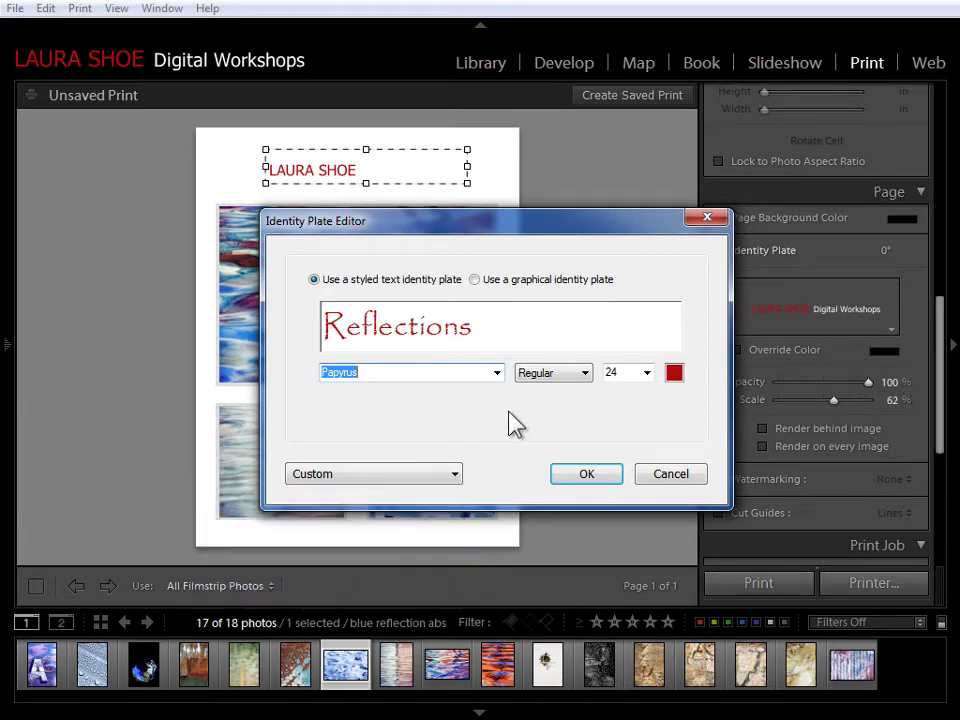
Step: Apply the Reflections identity plate and override its colour to blue
{"action": "left_click", "coordinate": [587, 475]}
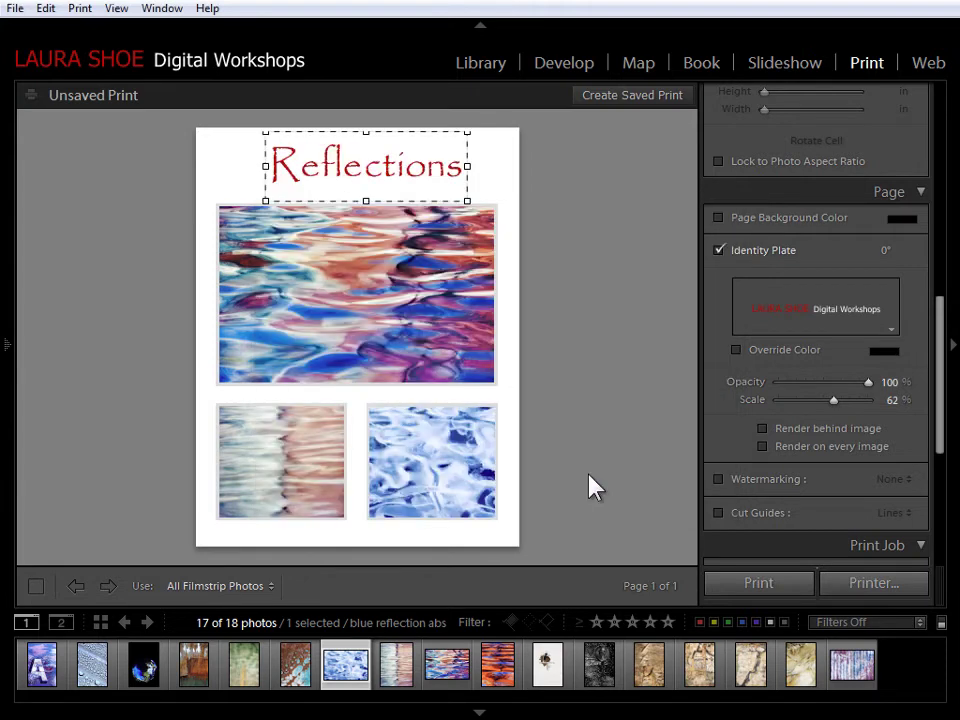
{"action": "left_click", "coordinate": [737, 351]}
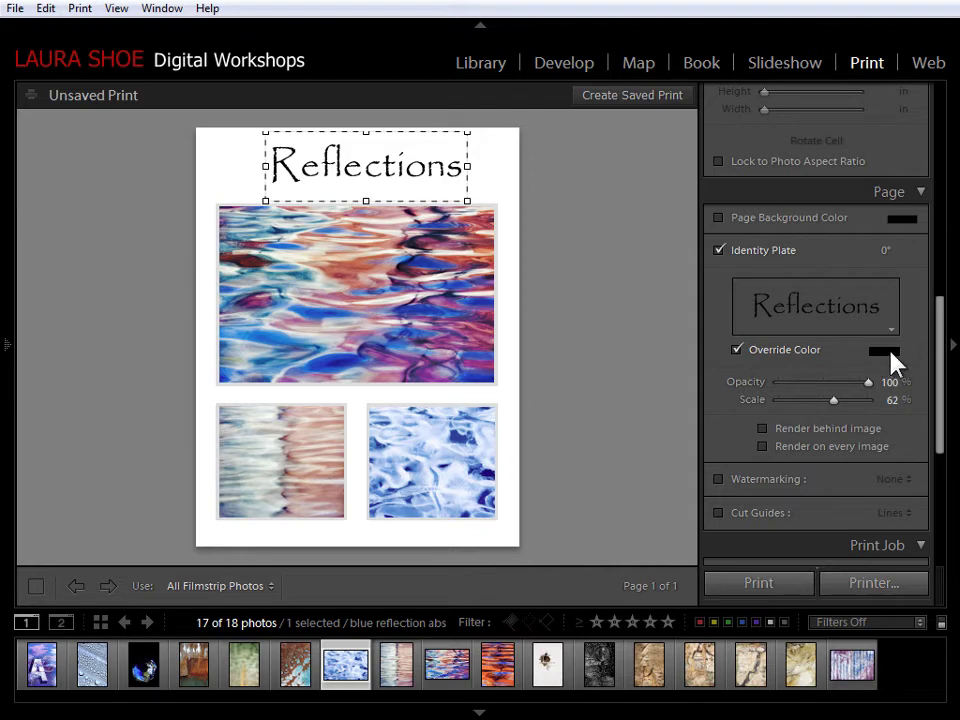
{"action": "left_click", "coordinate": [884, 351]}
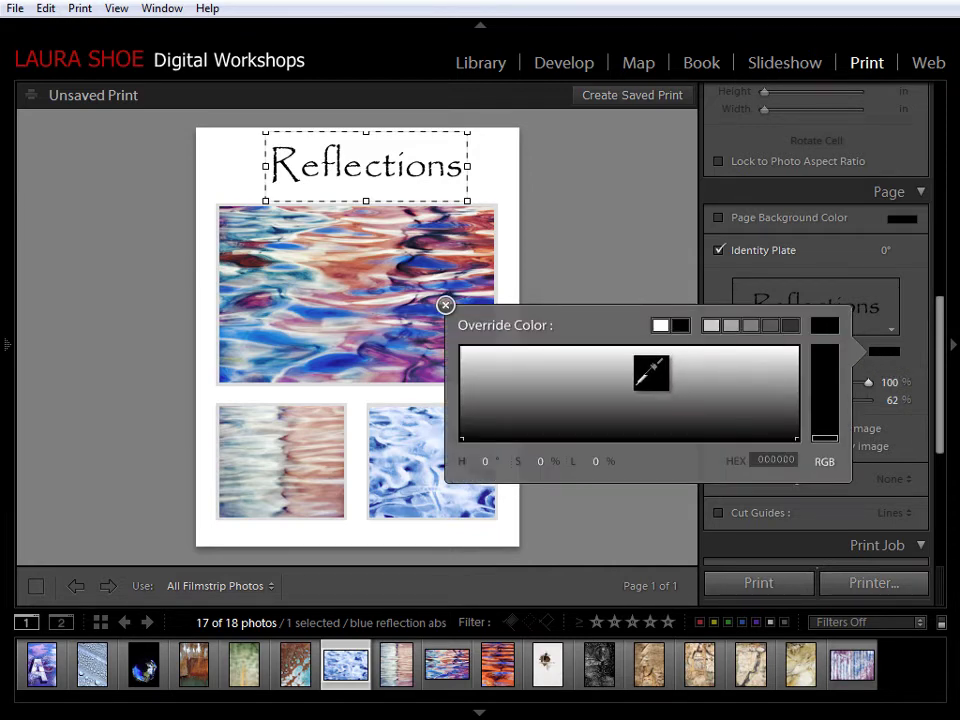
{"action": "left_click", "coordinate": [609, 389]}
{"action": "left_click_drag", "start_coordinate": [577, 389], "coordinate": [323, 311]}
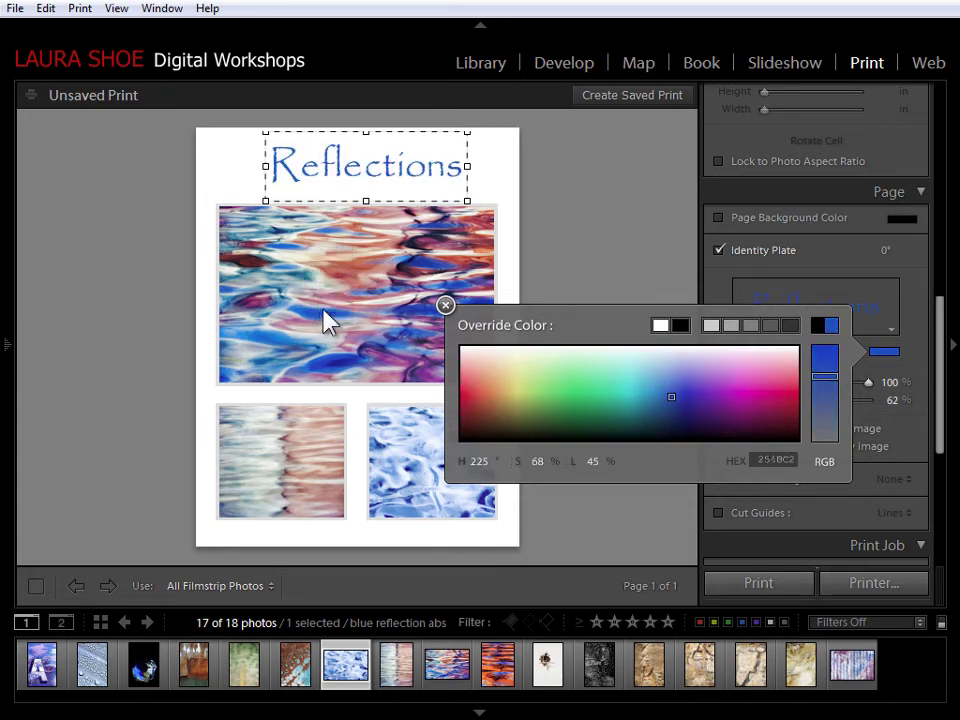
{"action": "left_click", "coordinate": [445, 305]}
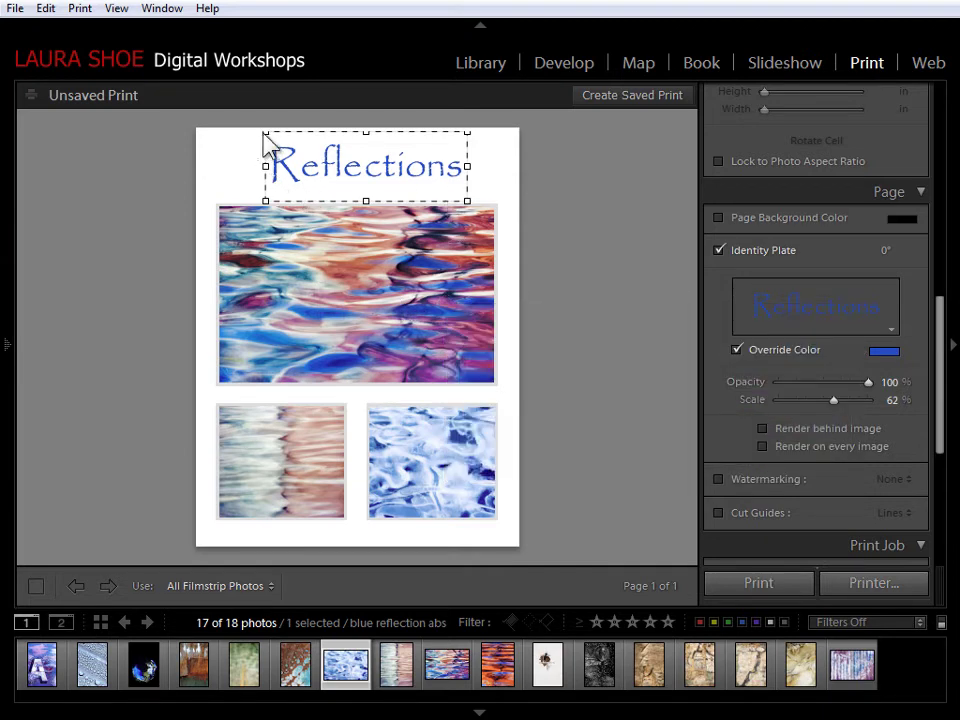
Step: Scale the Reflections title to 47% and nudge it centred above the top photo
{"action": "left_click_drag", "start_coordinate": [264, 132], "coordinate": [275, 147]}
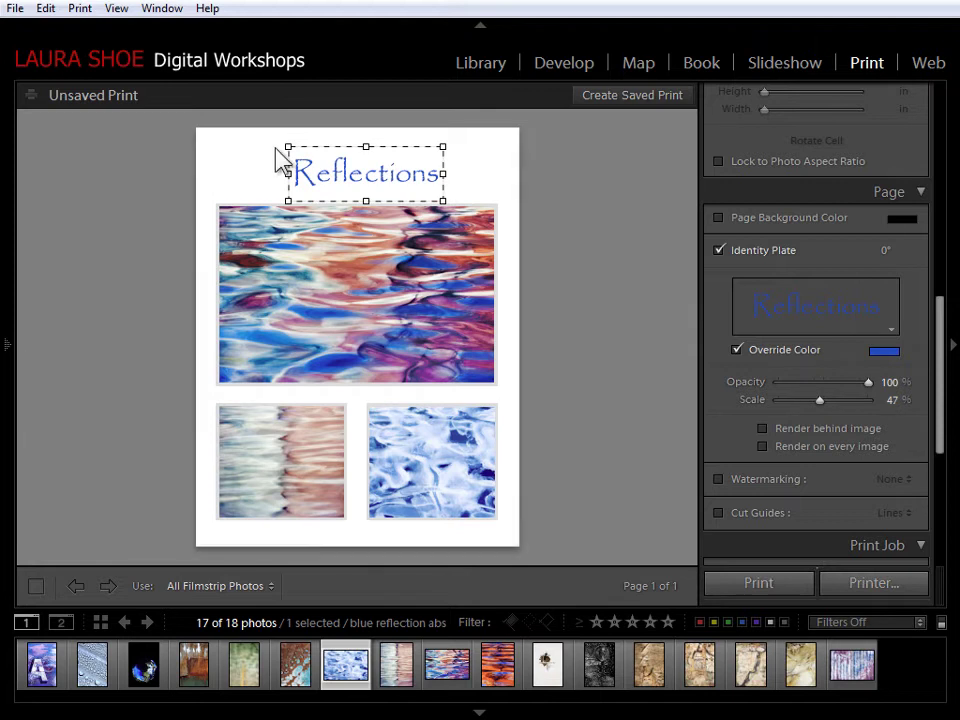
{"action": "left_click_drag", "start_coordinate": [339, 186], "coordinate": [330, 191]}
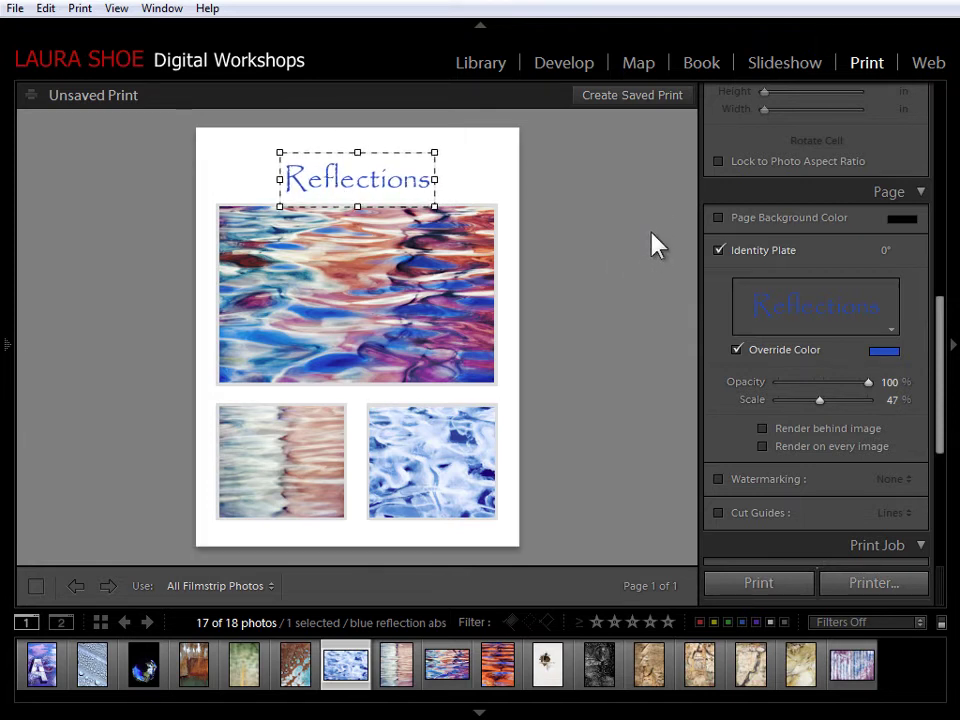
{"action": "left_click", "coordinate": [655, 245]}
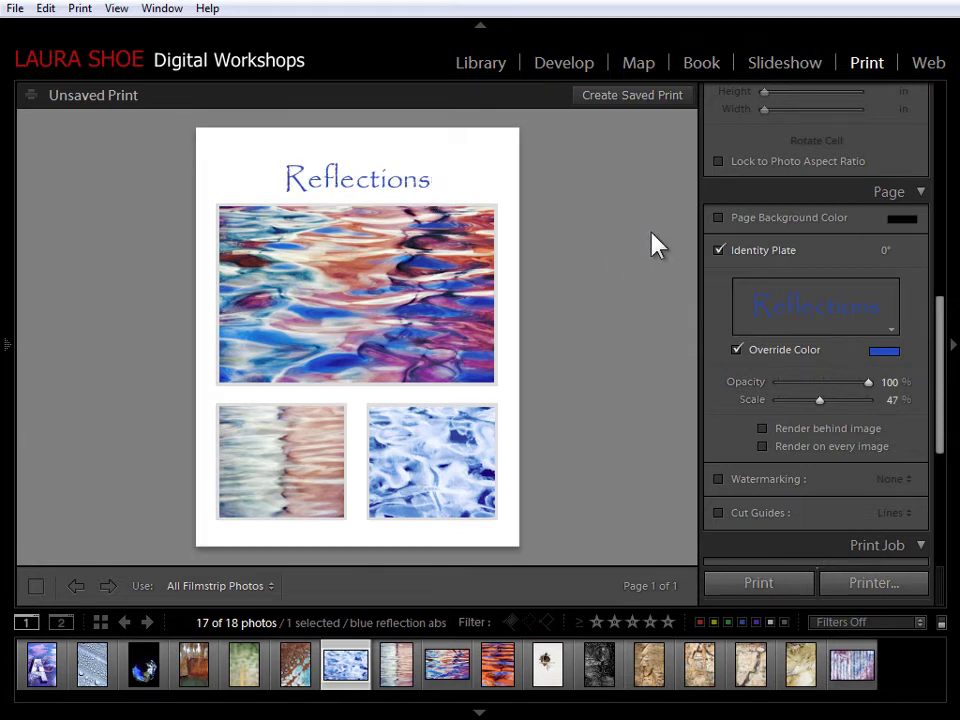
{"action": "left_click", "coordinate": [386, 194]}
{"action": "left_click_drag", "start_coordinate": [370, 183], "coordinate": [370, 180]}
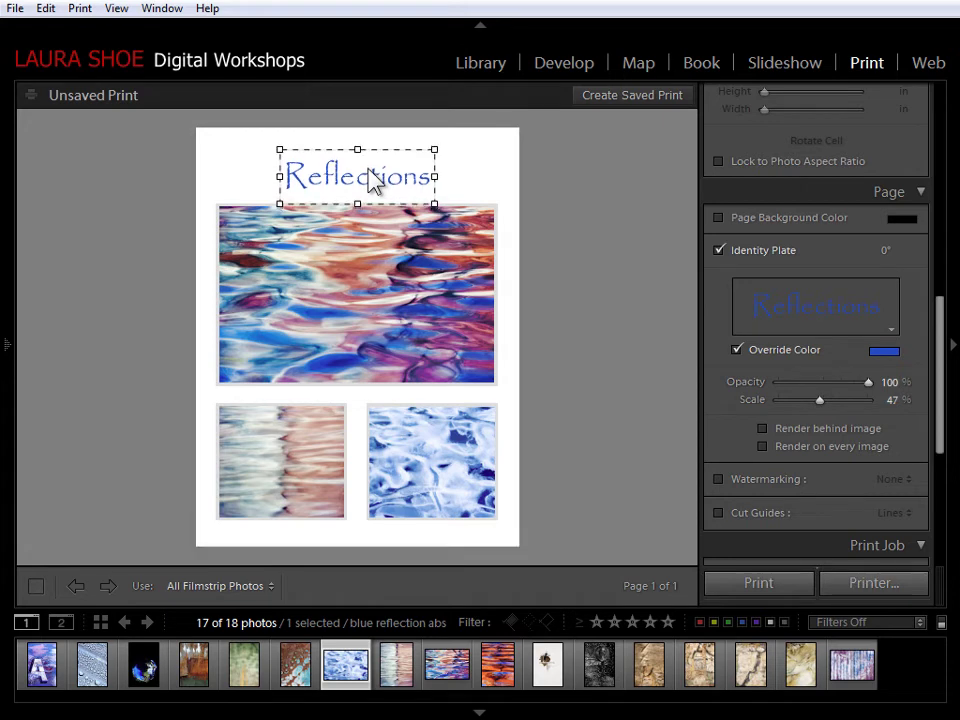
{"action": "left_click", "coordinate": [653, 262]}
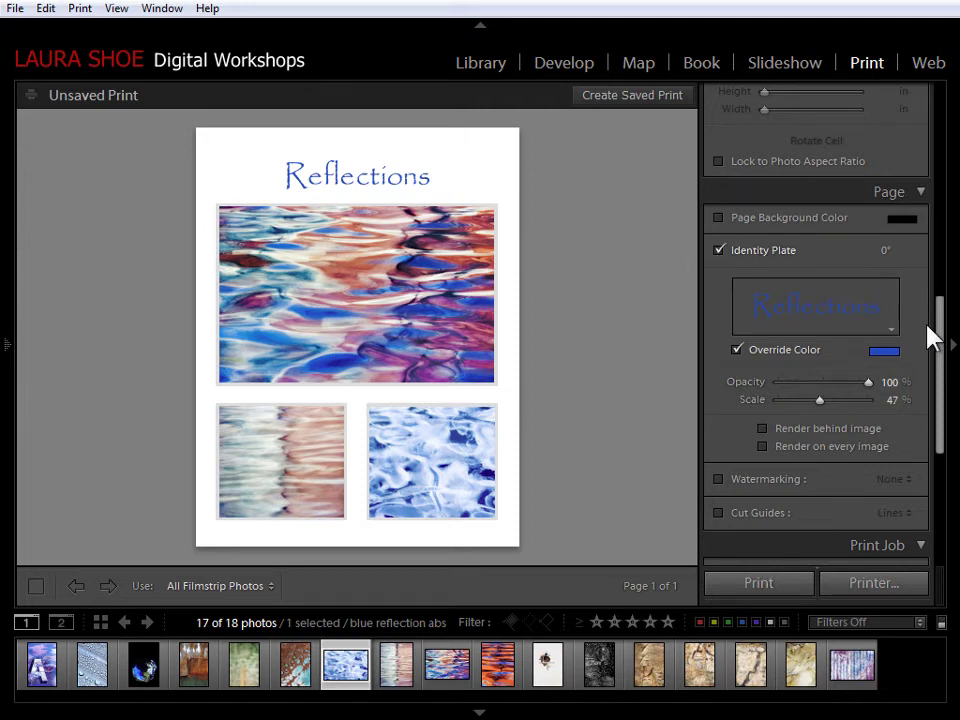
{"action": "left_click_drag", "start_coordinate": [943, 347], "coordinate": [945, 225]}
{"action": "left_click", "coordinate": [780, 147]}
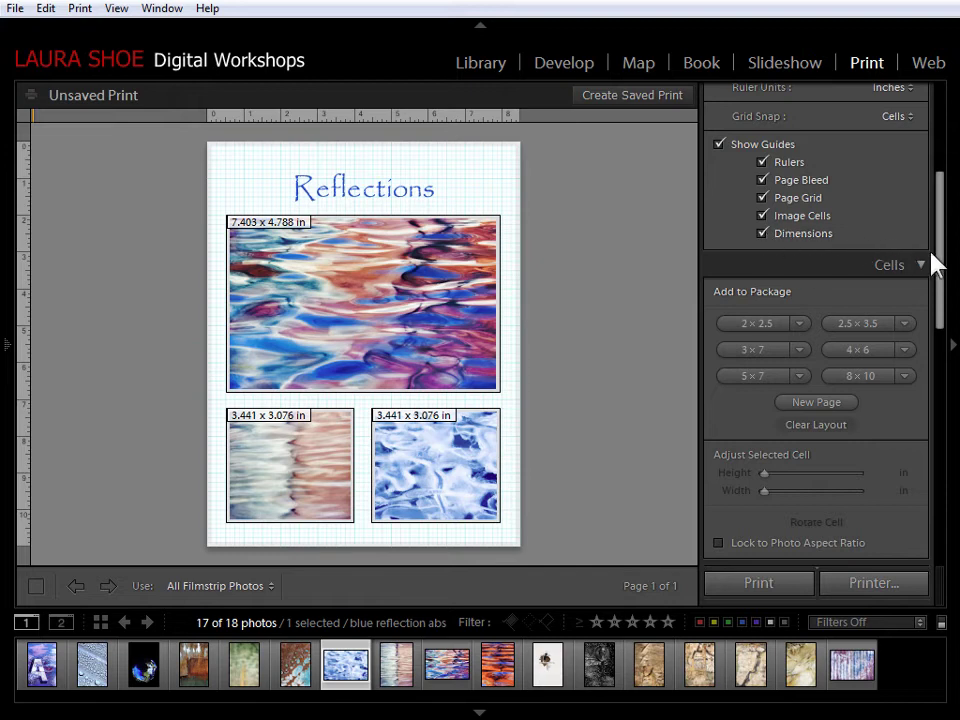
{"action": "left_click_drag", "start_coordinate": [937, 262], "coordinate": [946, 520]}
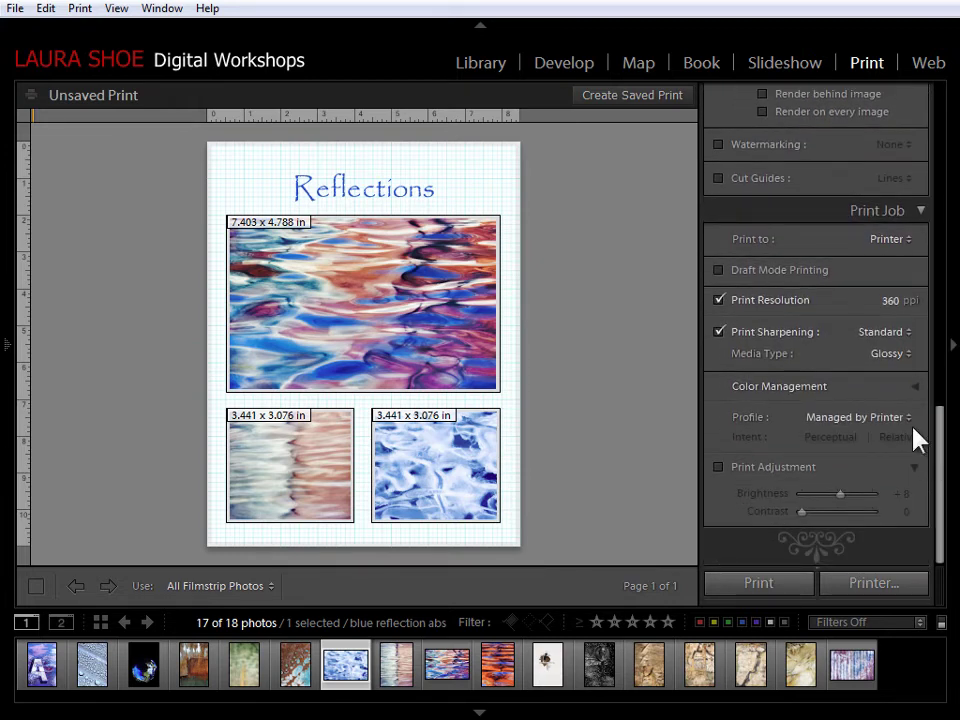
{"action": "left_click", "coordinate": [718, 300]}
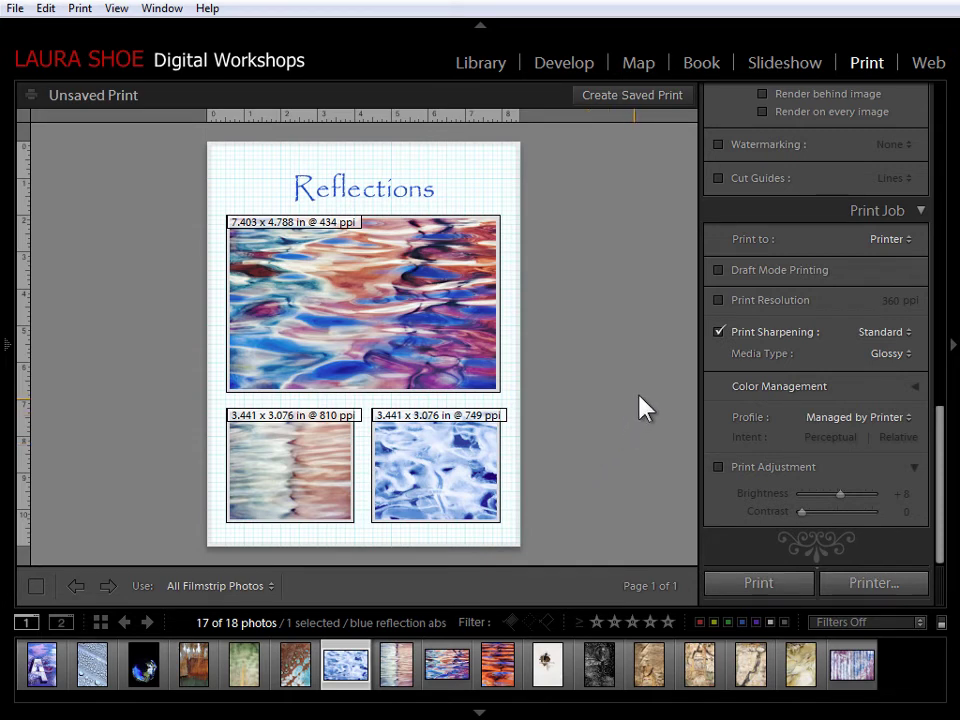
{"action": "left_click", "coordinate": [718, 300]}
{"action": "left_click_drag", "start_coordinate": [943, 461], "coordinate": [943, 205]}
{"action": "left_click", "coordinate": [760, 198]}
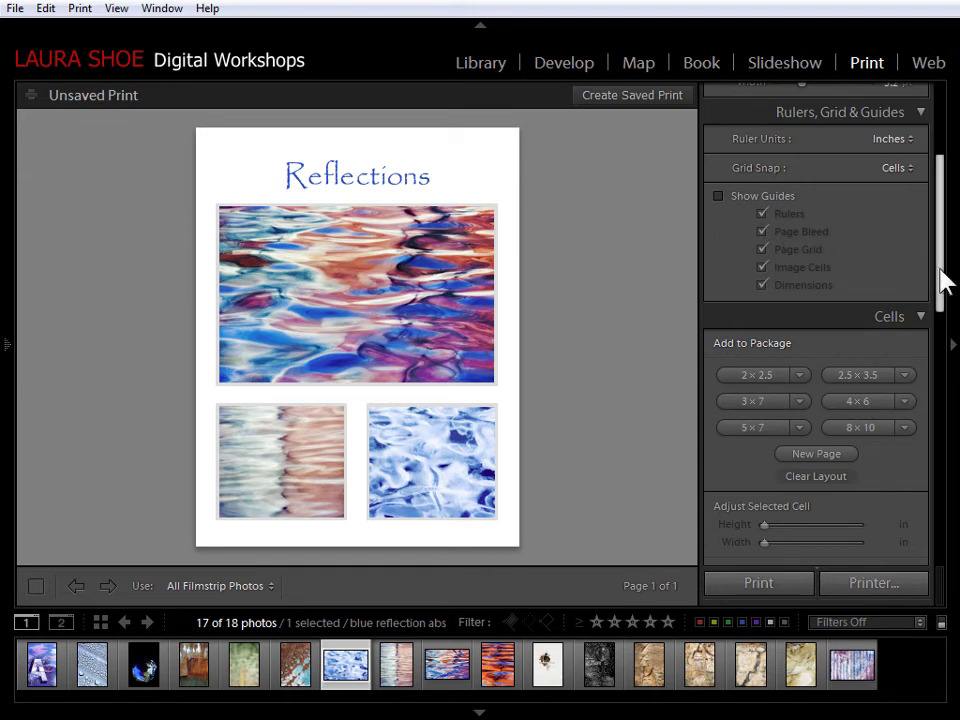
Step: Create a saved print named 'Reflections Tryptic' including only the three used photos
{"action": "left_click_drag", "start_coordinate": [943, 279], "coordinate": [936, 506]}
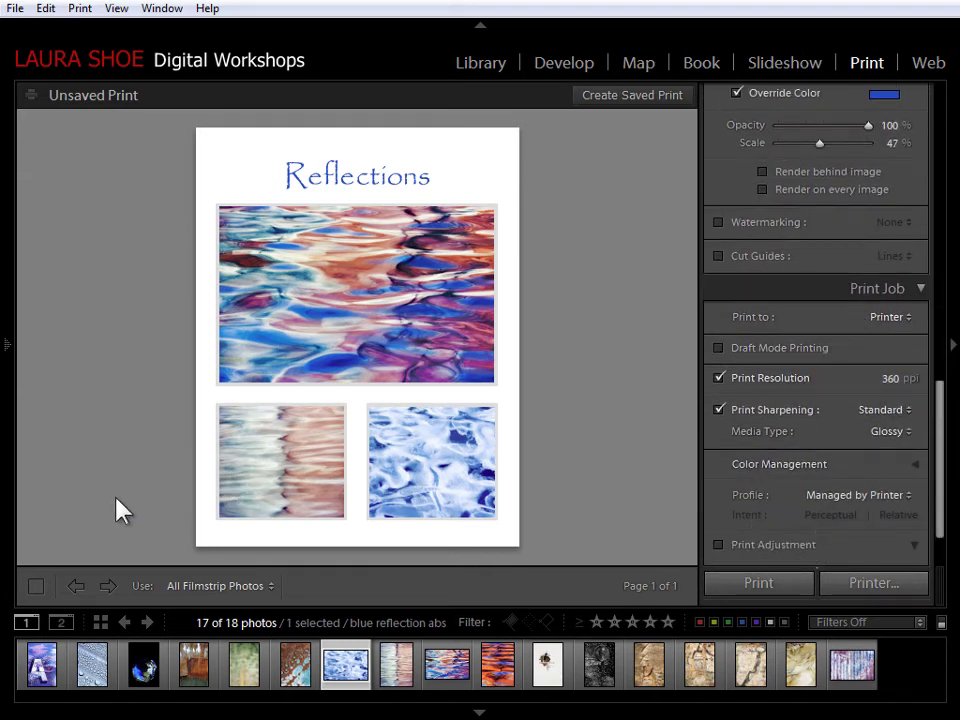
{"action": "mouse_move", "coordinate": [8, 537]}
{"action": "left_click", "coordinate": [645, 97]}
{"action": "type", "text": "R"}
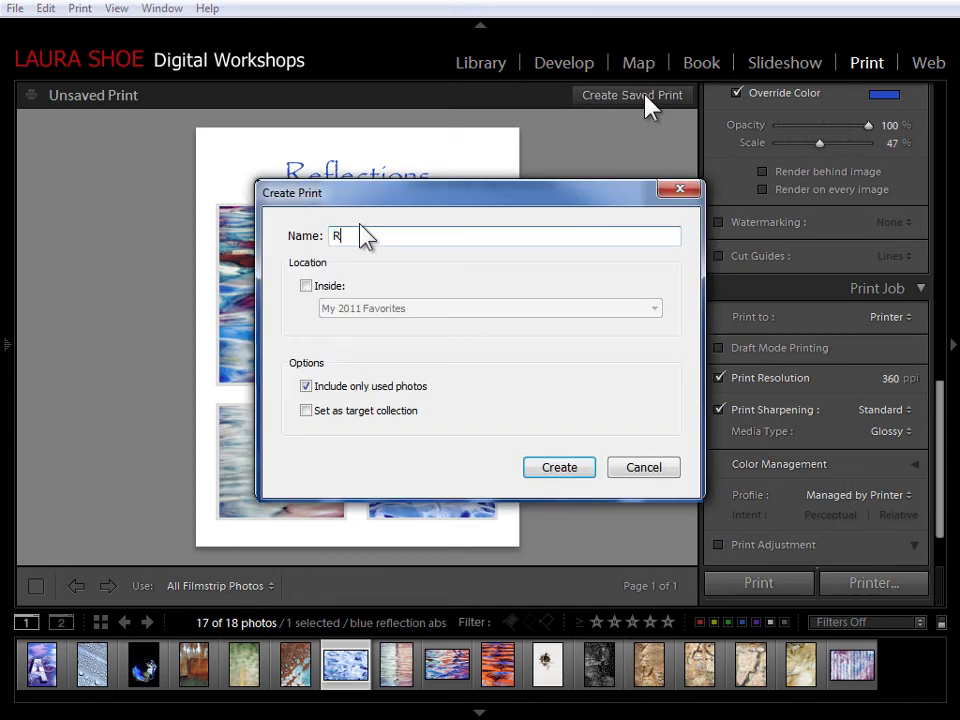
{"action": "type", "text": "eflections Tryptic"}
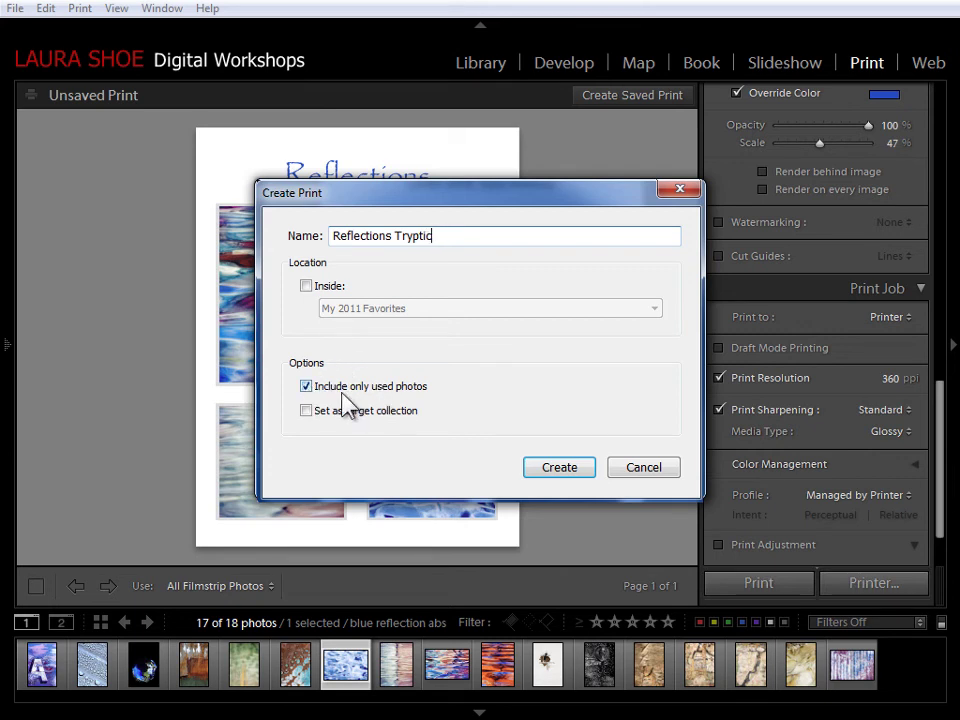
{"action": "left_click", "coordinate": [560, 467]}
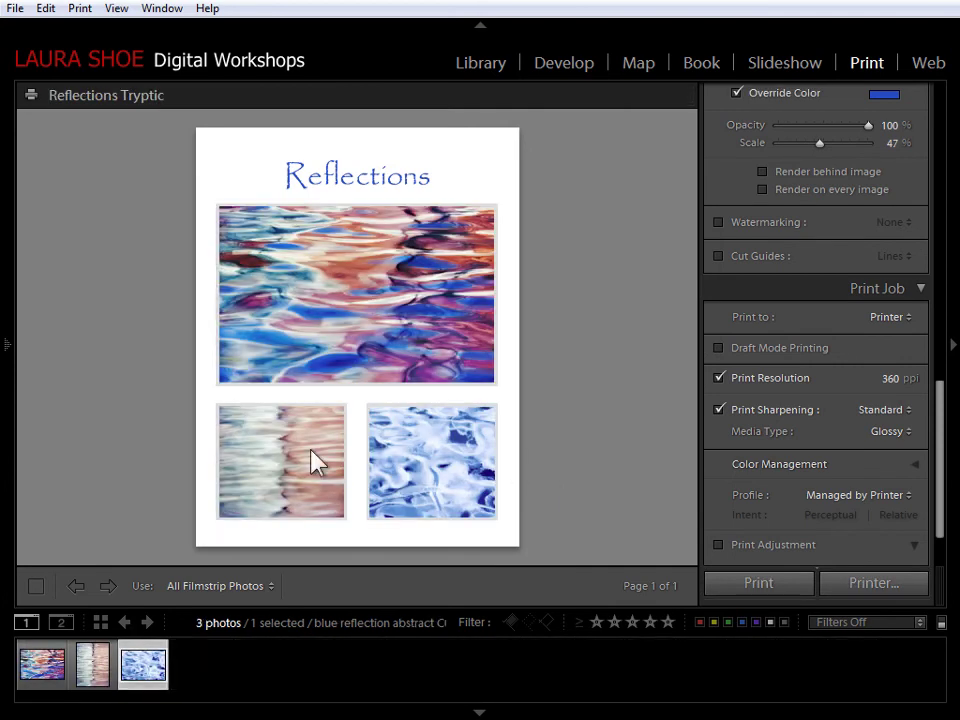
Step: Save the current three-photo layout as a User Templates print template named 'Custom Tryptic'
{"action": "mouse_move", "coordinate": [36, 333]}
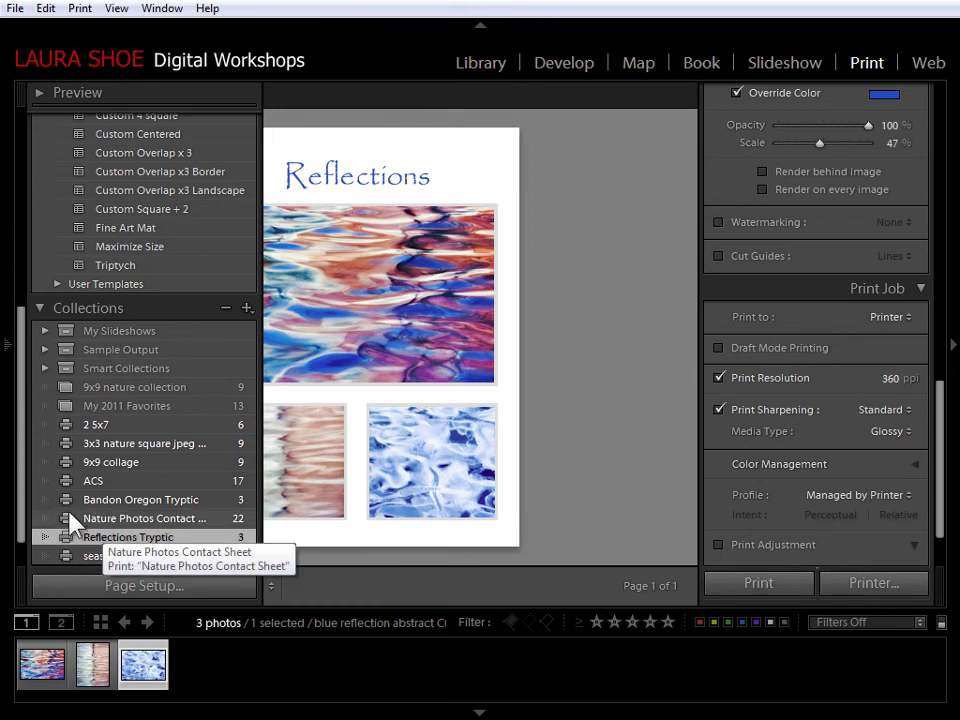
{"action": "left_click_drag", "start_coordinate": [21, 519], "coordinate": [46, 258]}
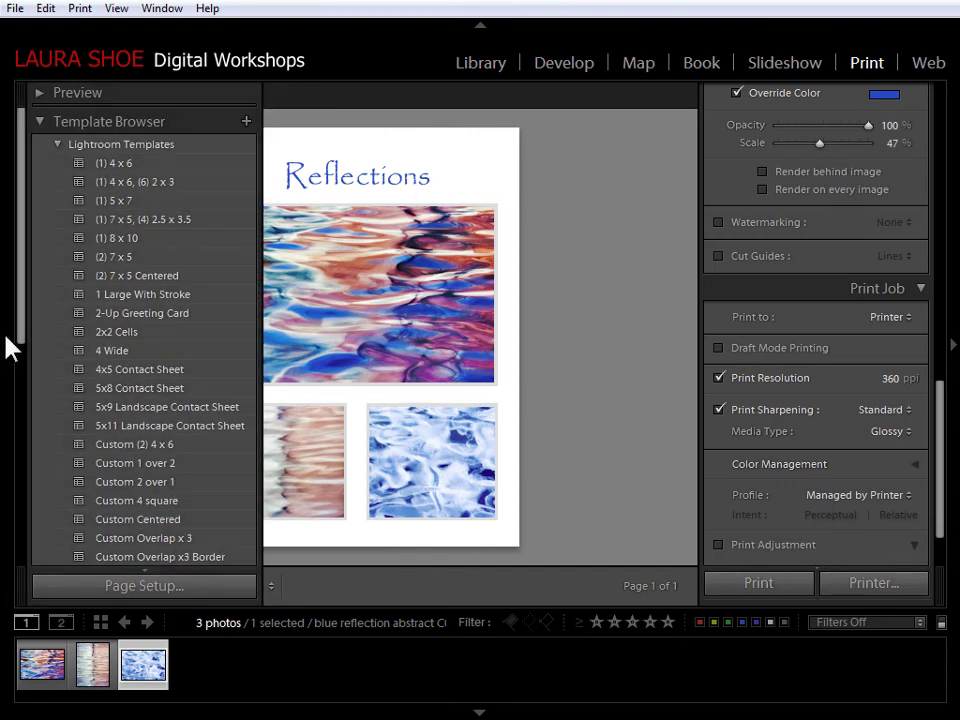
{"action": "left_click", "coordinate": [246, 121]}
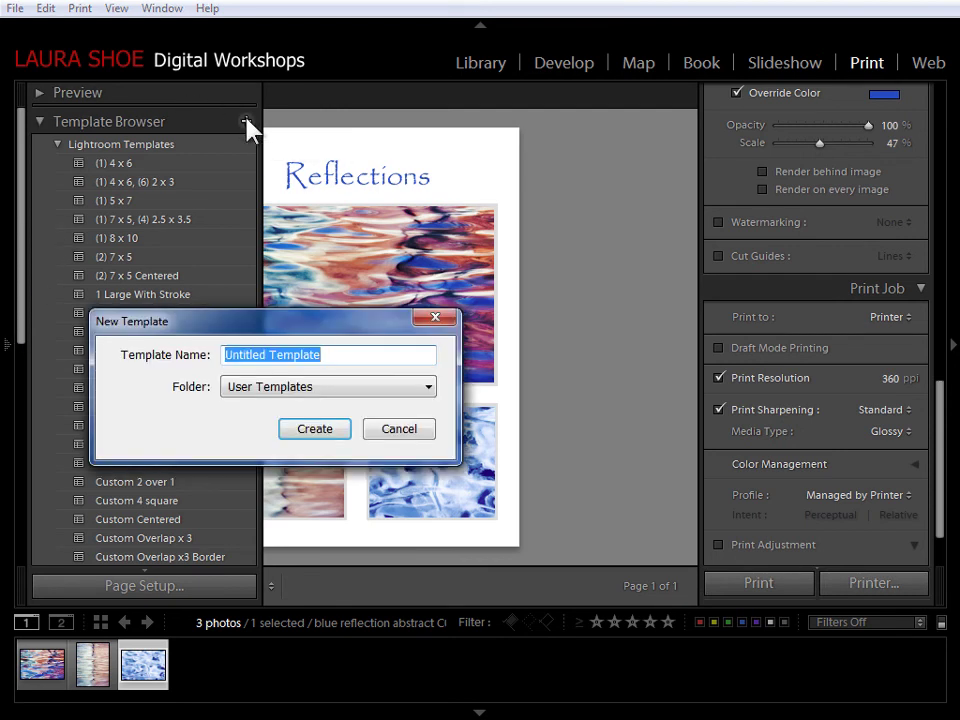
{"action": "type", "text": "Cu"}
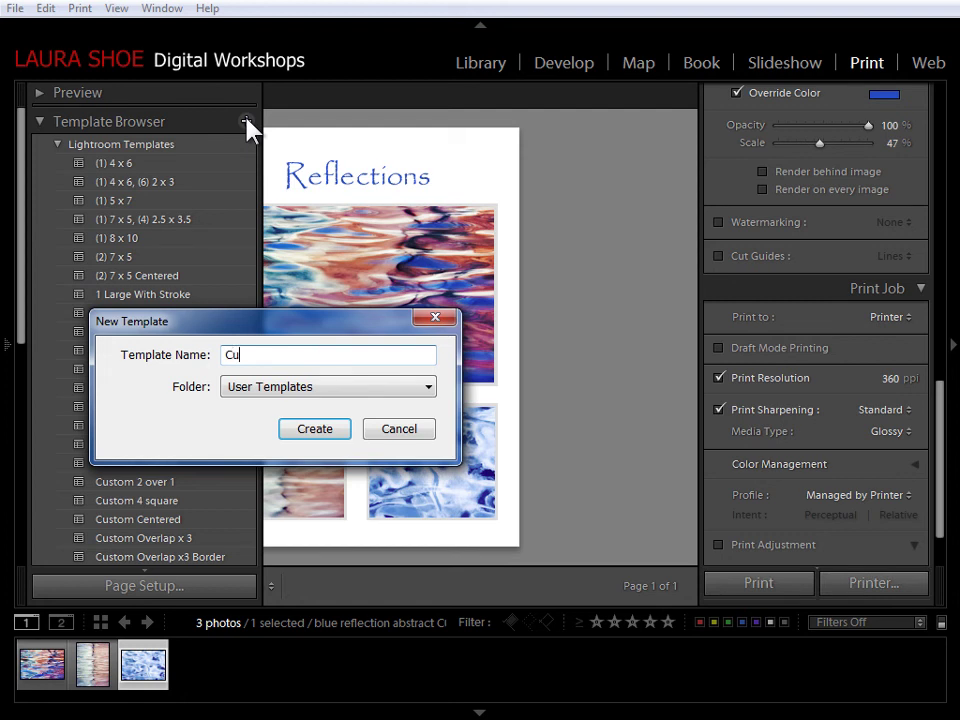
{"action": "type", "text": "stom Tryptic"}
{"action": "left_click", "coordinate": [316, 432]}
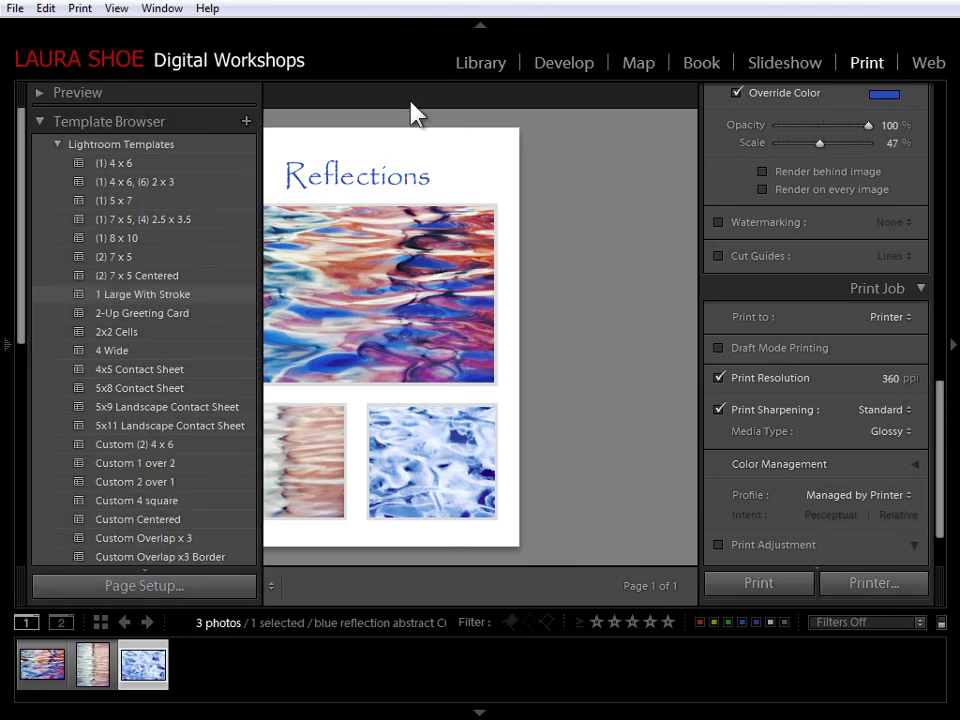
Step: Load the photos from the 01-21 Other Photos folder into the Print module filmstrip
{"action": "left_click", "coordinate": [480, 63]}
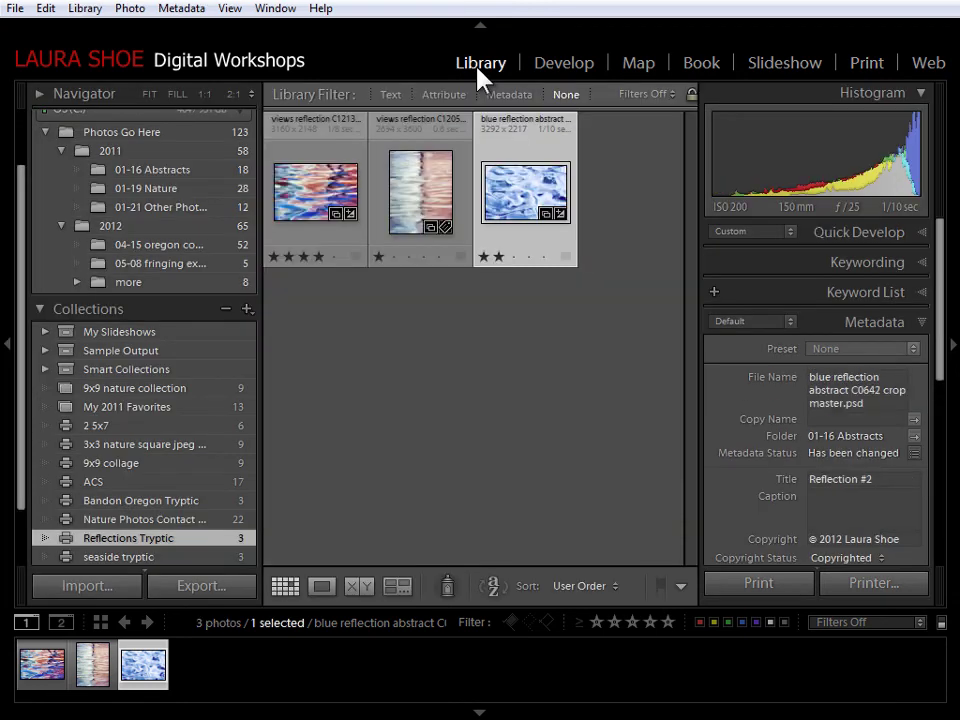
{"action": "left_click", "coordinate": [167, 203]}
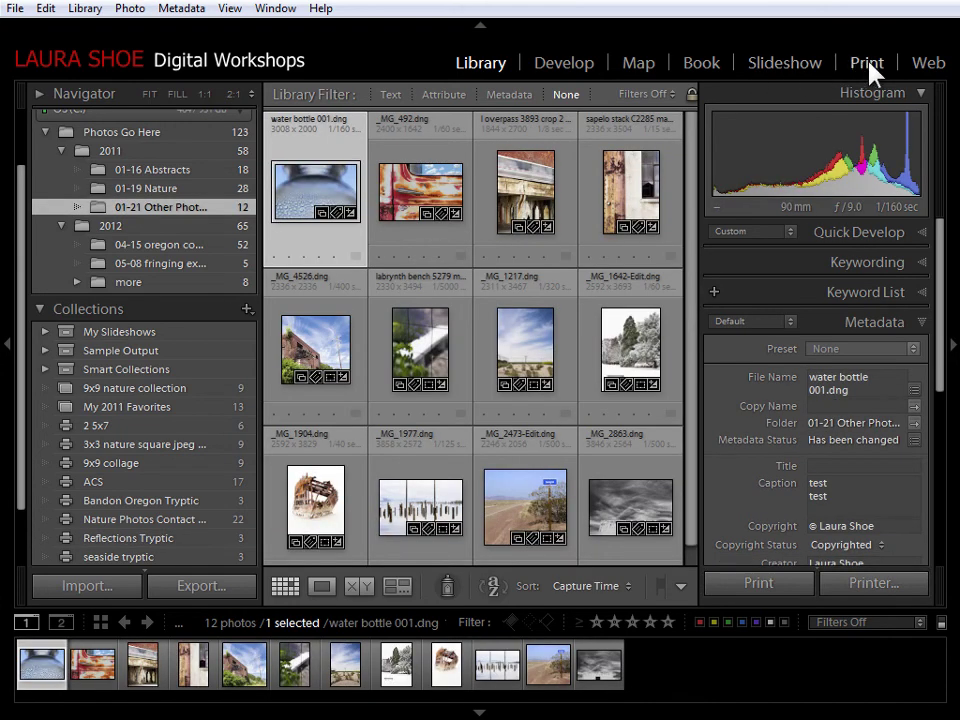
{"action": "left_click", "coordinate": [864, 63]}
Step: Apply the Custom Tryptic layout from User Templates to the page
{"action": "left_click", "coordinate": [9, 334]}
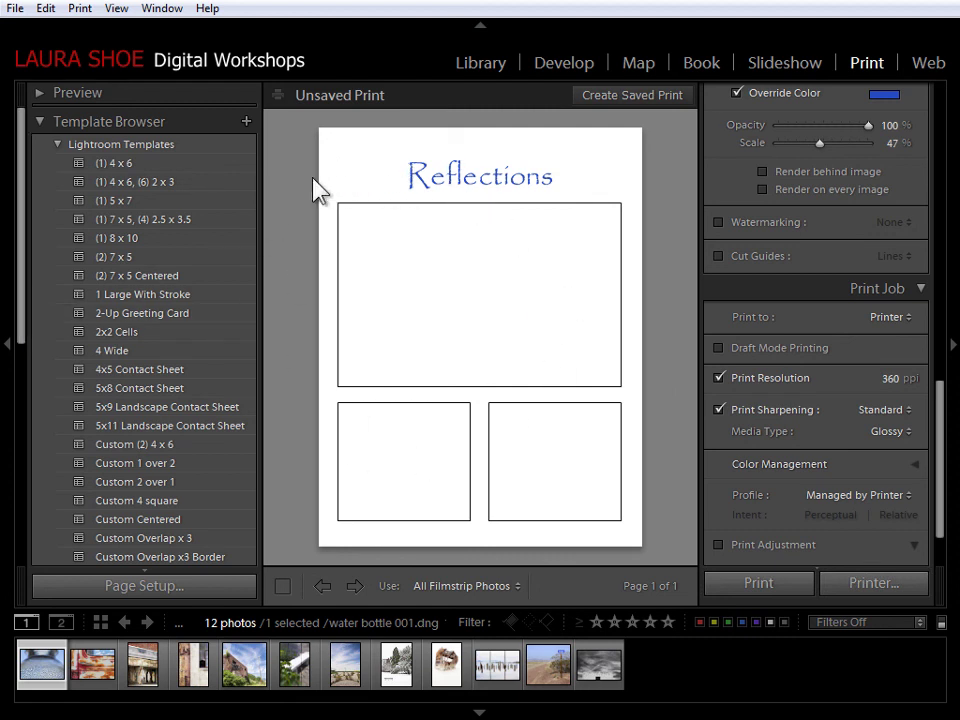
{"action": "left_click", "coordinate": [163, 219]}
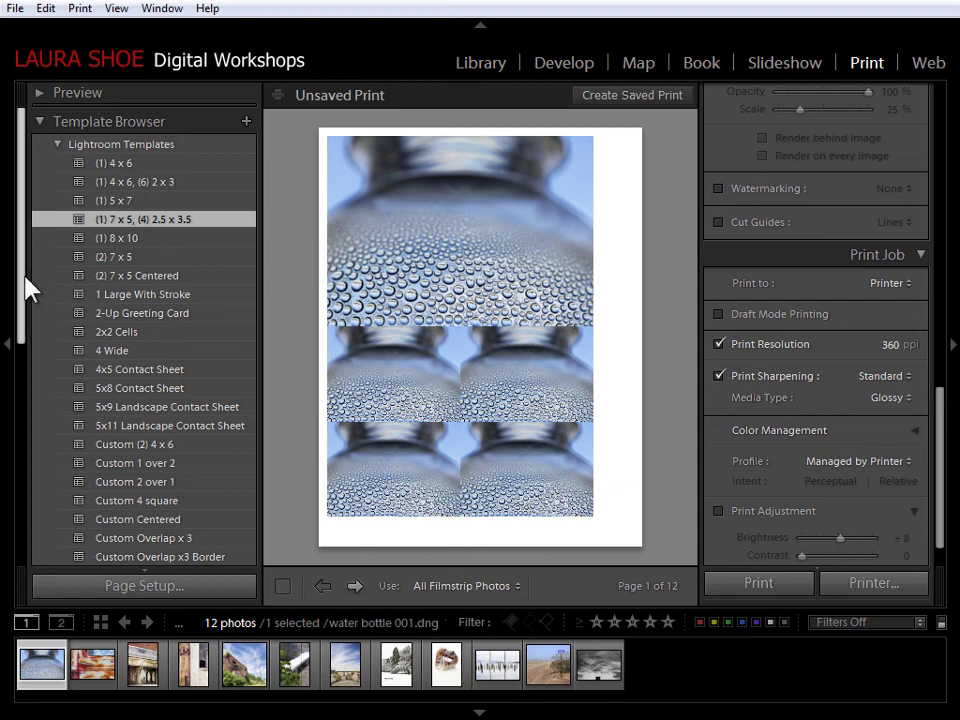
{"action": "left_click_drag", "start_coordinate": [24, 279], "coordinate": [32, 414]}
{"action": "left_click", "coordinate": [57, 390]}
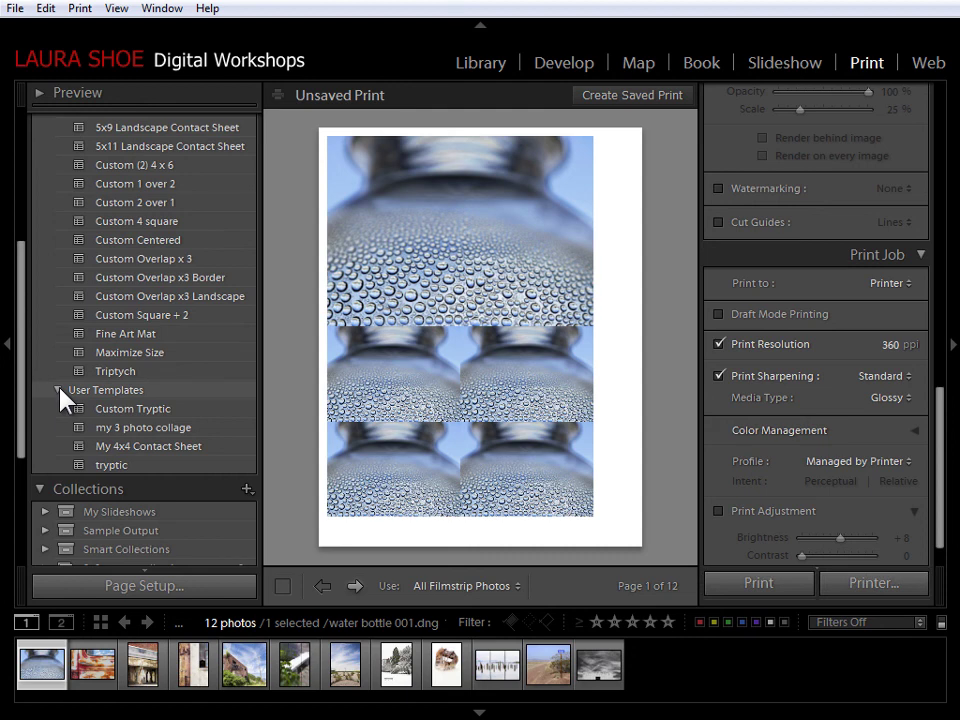
{"action": "left_click", "coordinate": [153, 411]}
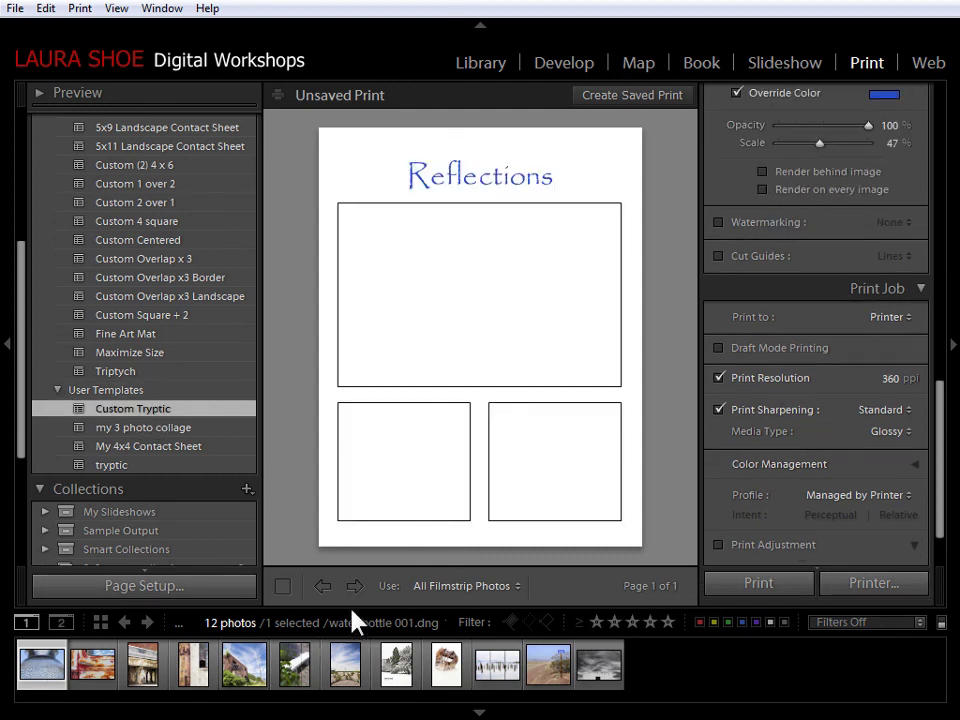
Step: Fill the cells with the bottle, rusty truck and overpass photos, then deselect to preview
{"action": "left_click_drag", "start_coordinate": [39, 668], "coordinate": [447, 347]}
{"action": "left_click_drag", "start_coordinate": [103, 665], "coordinate": [360, 522]}
{"action": "left_click_drag", "start_coordinate": [146, 684], "coordinate": [574, 487]}
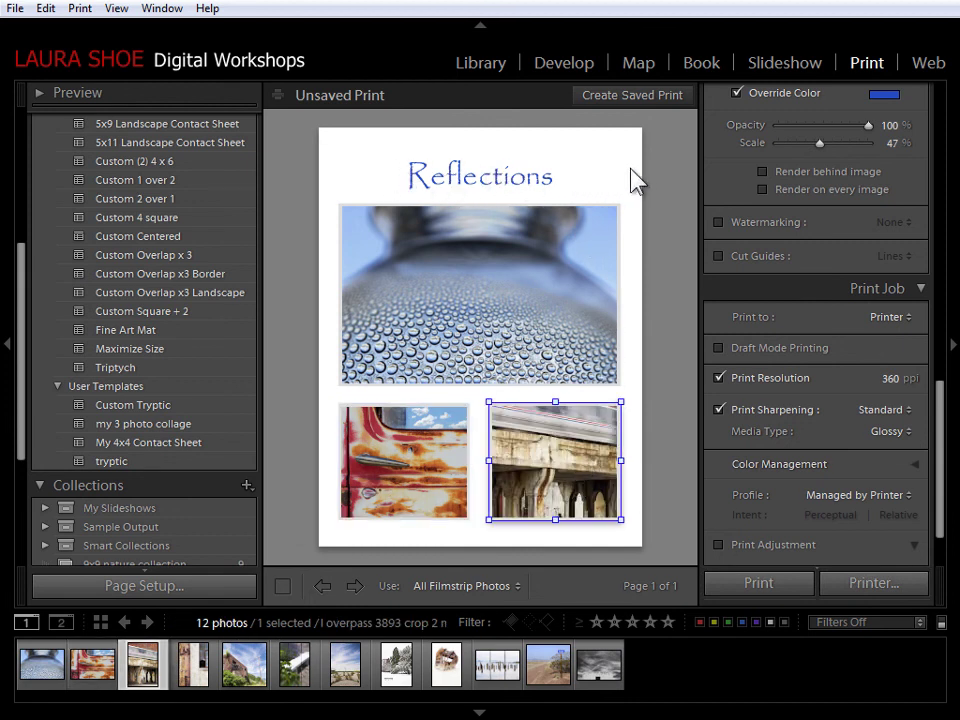
{"action": "left_click", "coordinate": [668, 181]}
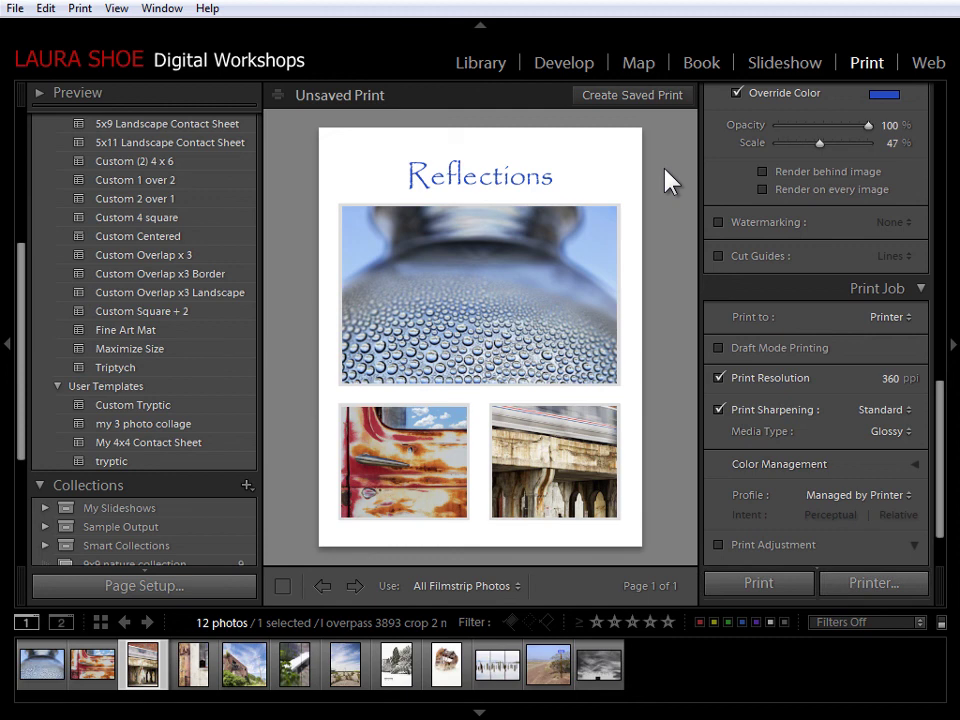